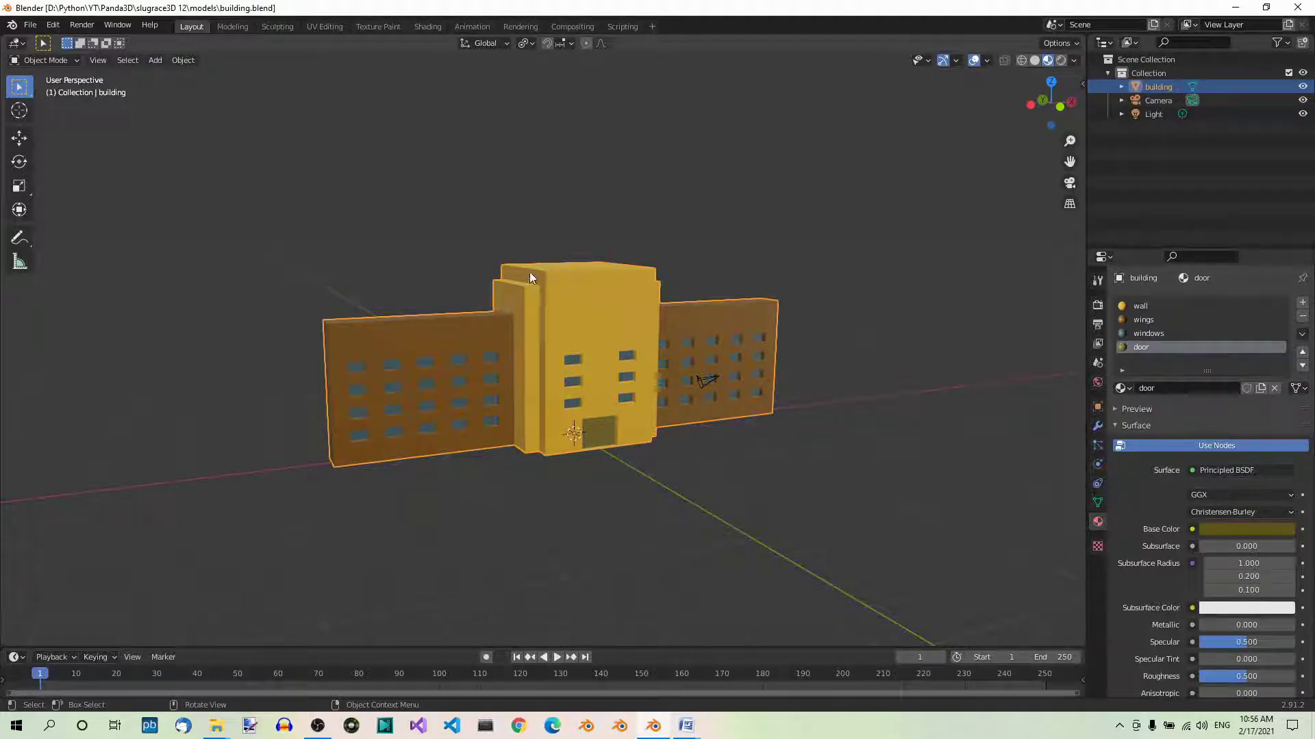
middle_click_drag(727, 269, 719, 310)
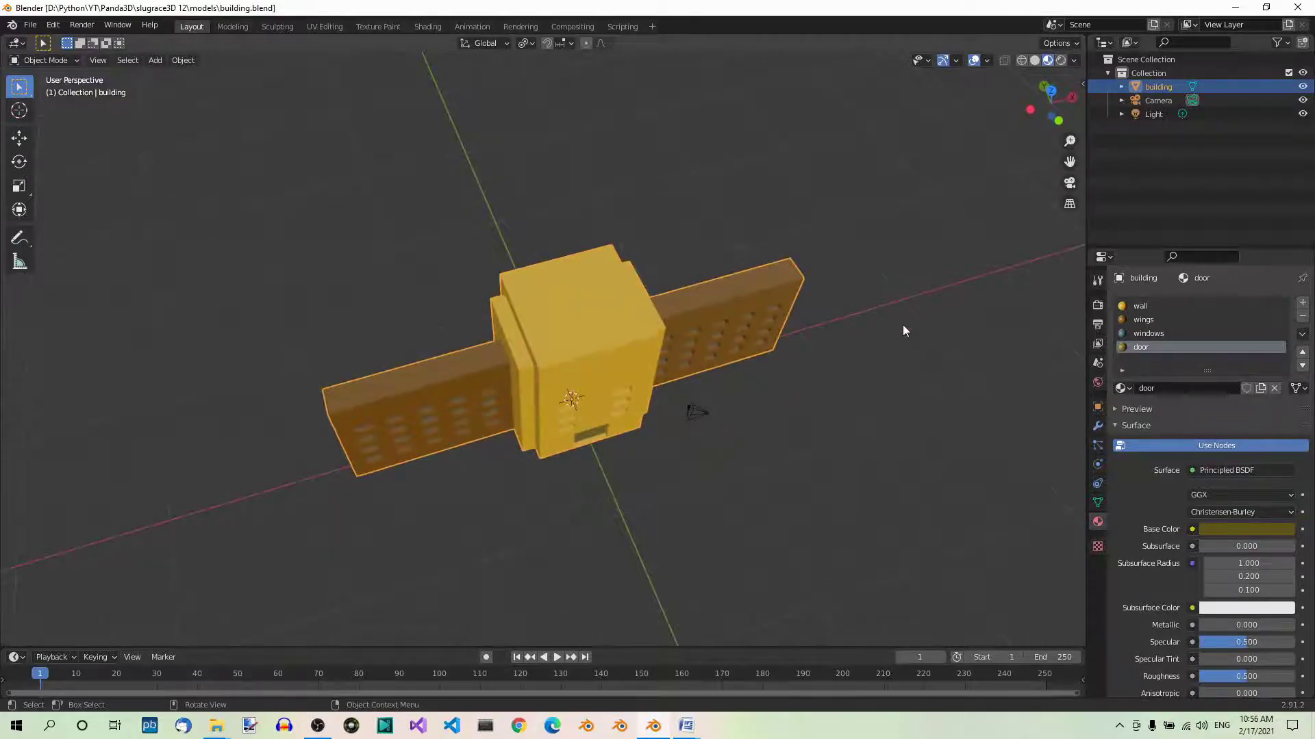
middle_click_drag(917, 338, 906, 261)
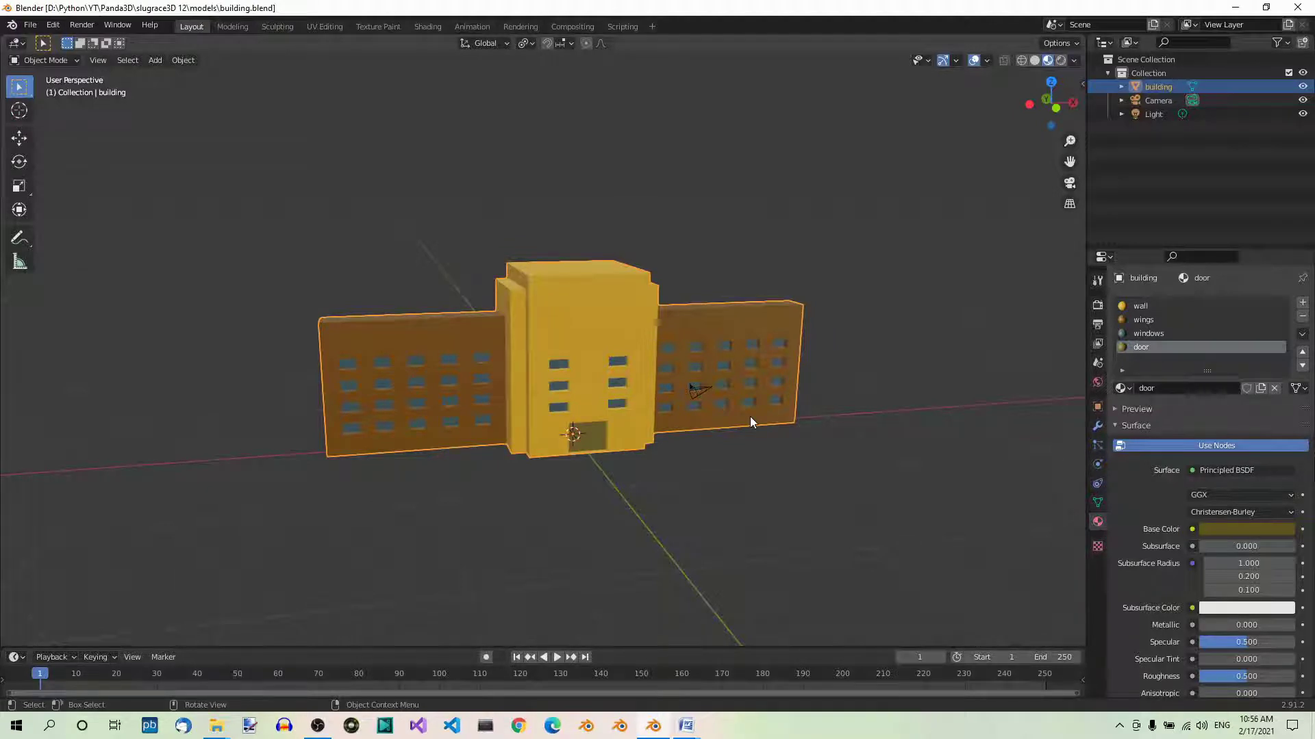
key("shift")
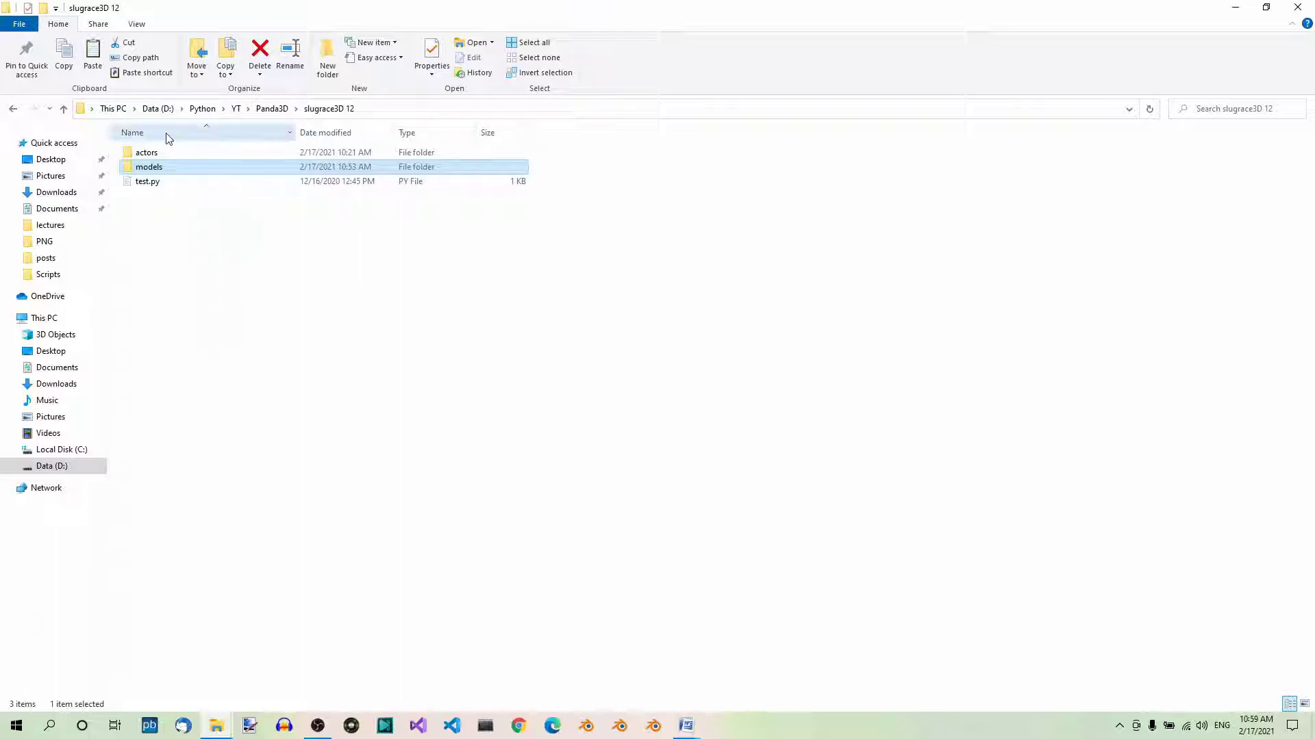
- Paste the copied texture images into the models folder of slugrace3D 12 and show the files as extra large icons
double_click(161, 168)
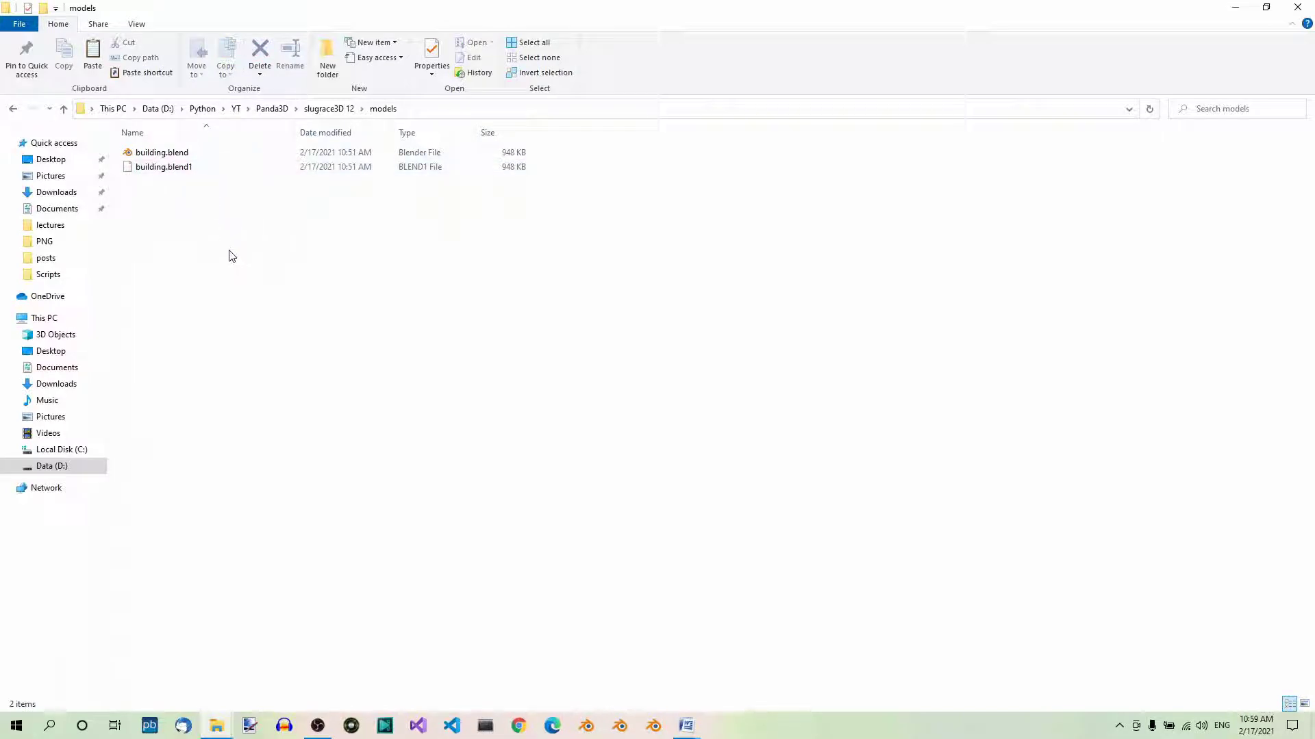
key("ctrl+v")
left_click(235, 295)
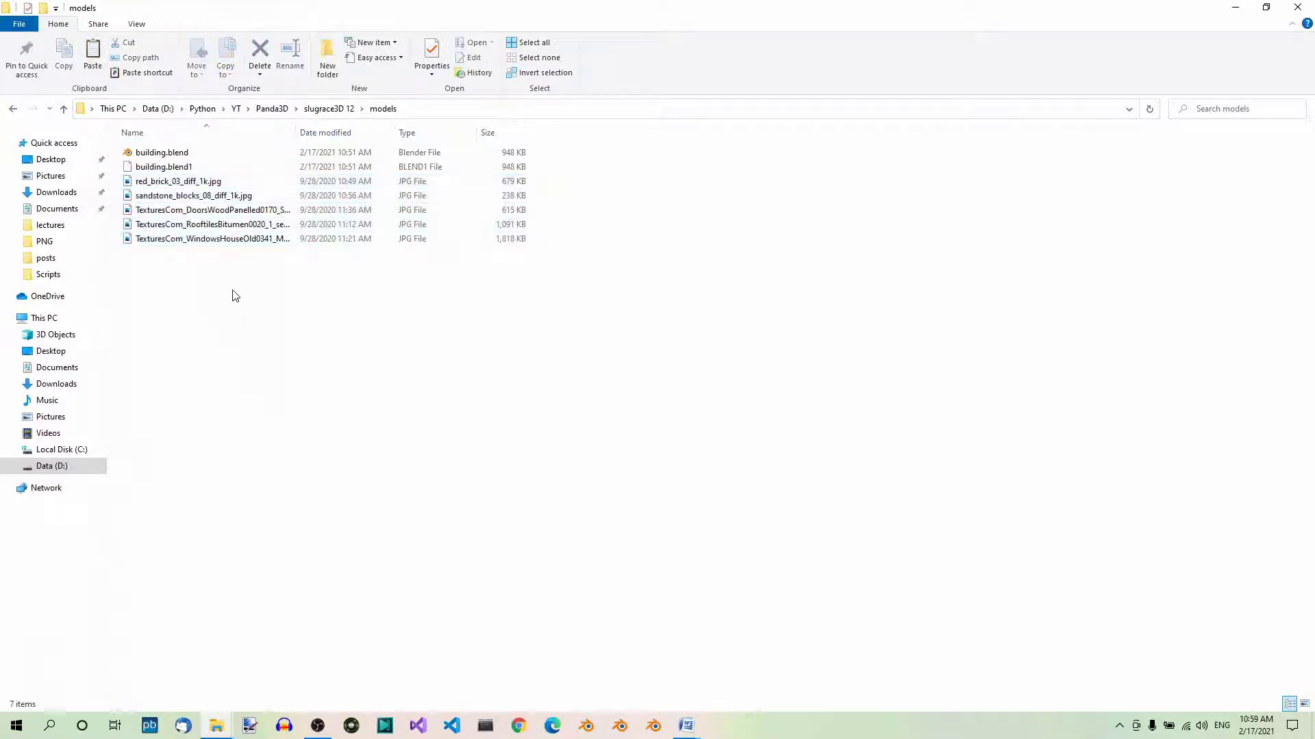
left_click(137, 24)
left_click(173, 45)
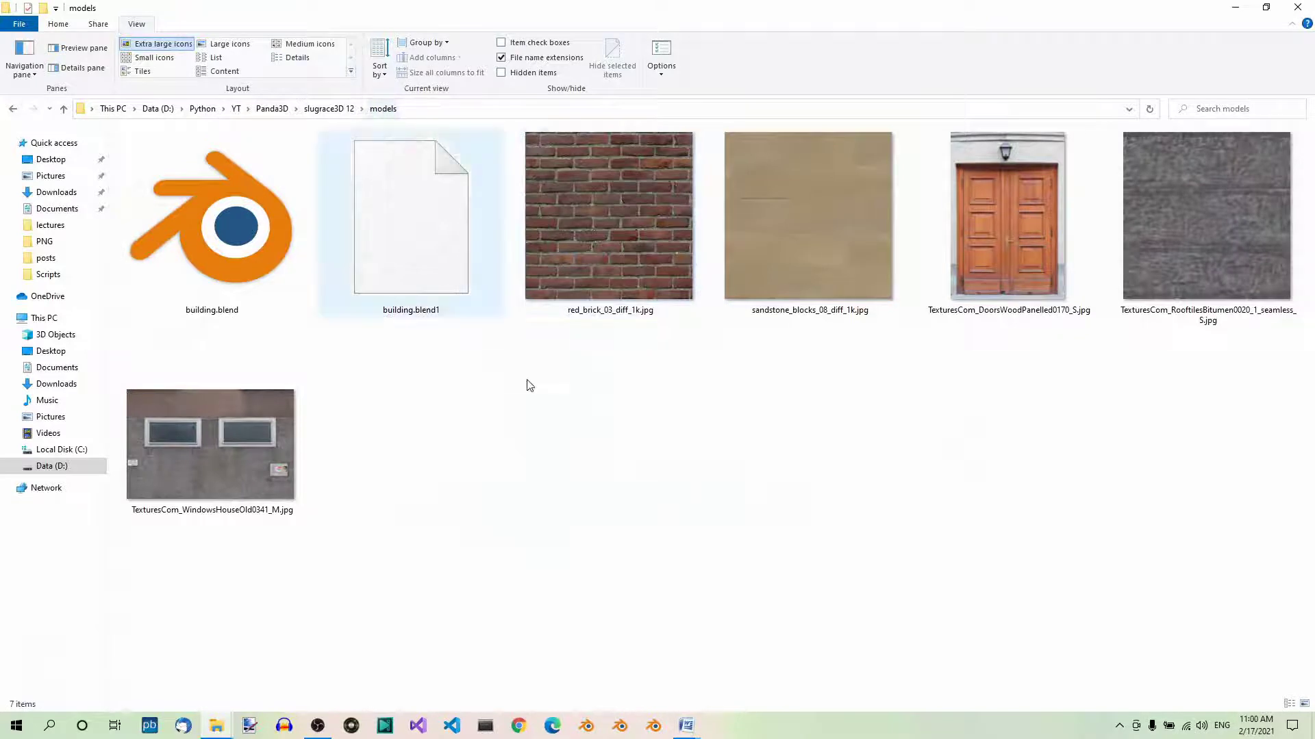
- Create a new folder named building inside the models folder
right_click(547, 441)
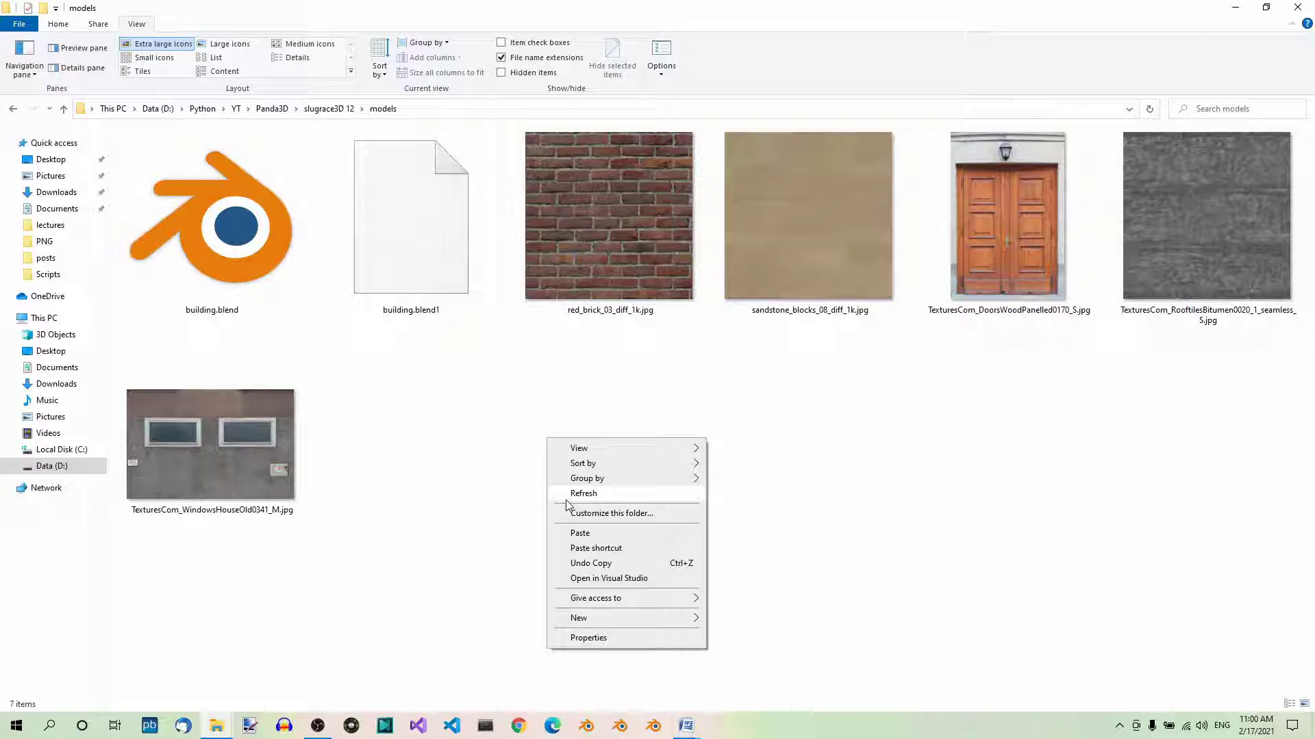
mouse_move(602, 620)
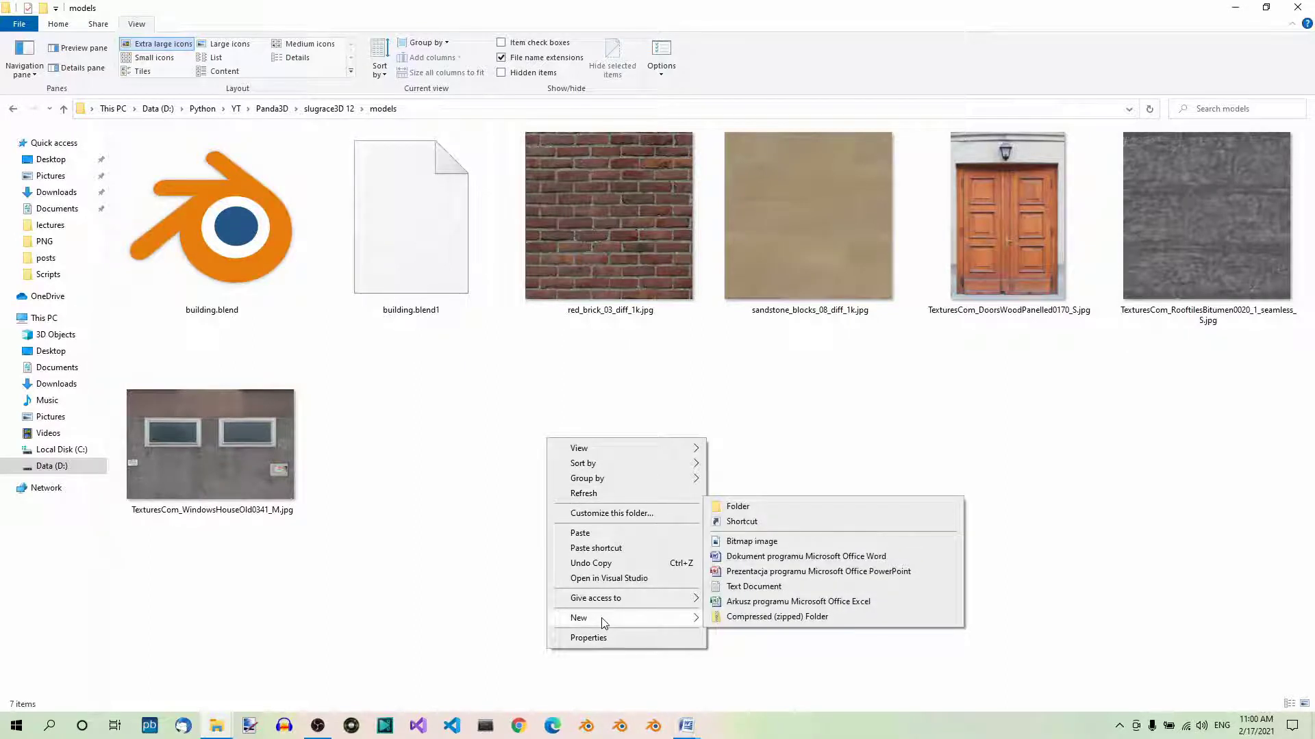
left_click(756, 510)
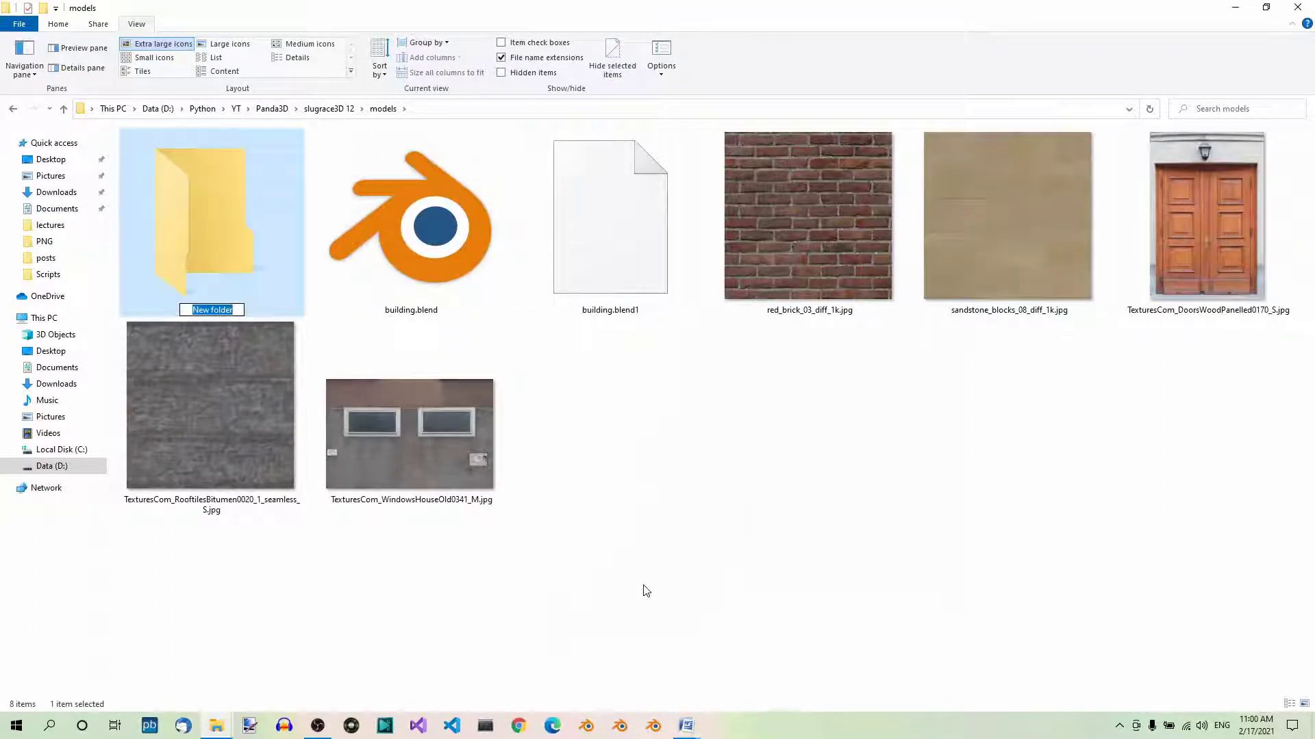
type("building")
key("Return")
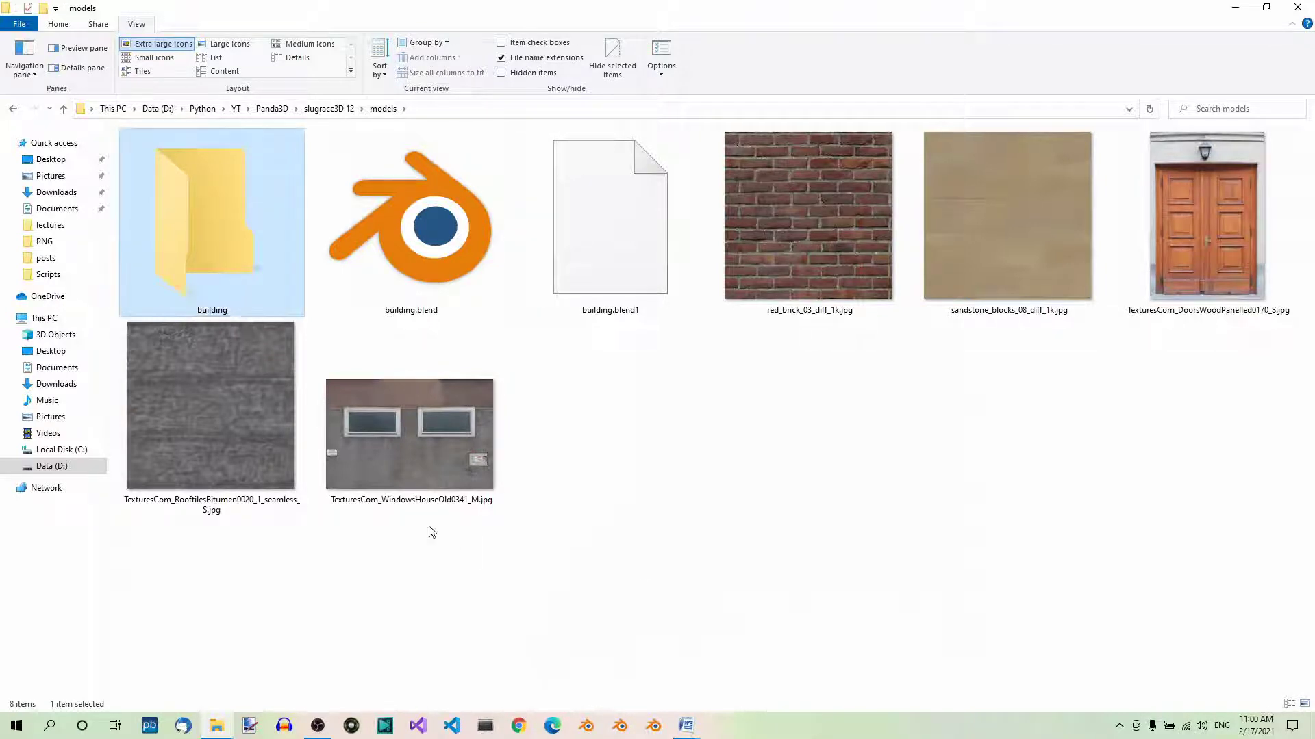
- Move both building Blender files and all five texture images into the building folder, and return to the models folder
left_click(473, 232)
left_click(443, 422, "shift")
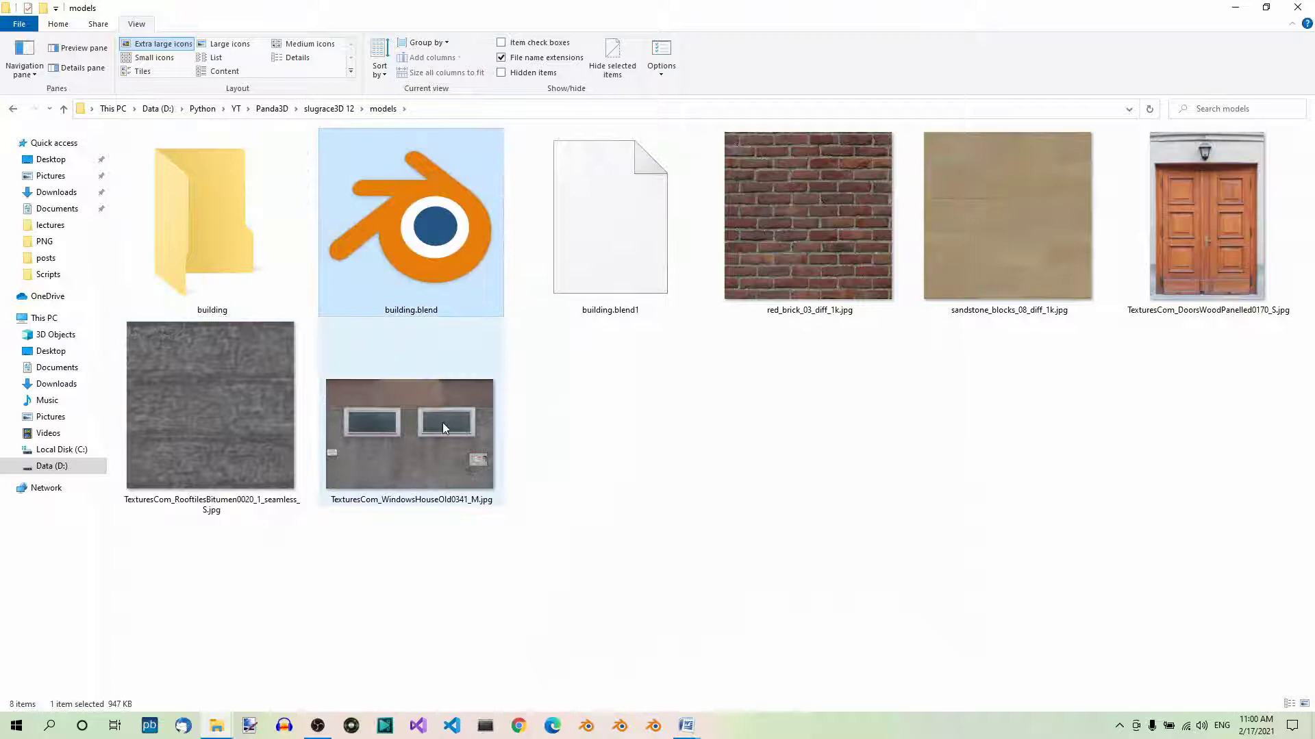
left_click_drag(409, 245, 236, 245)
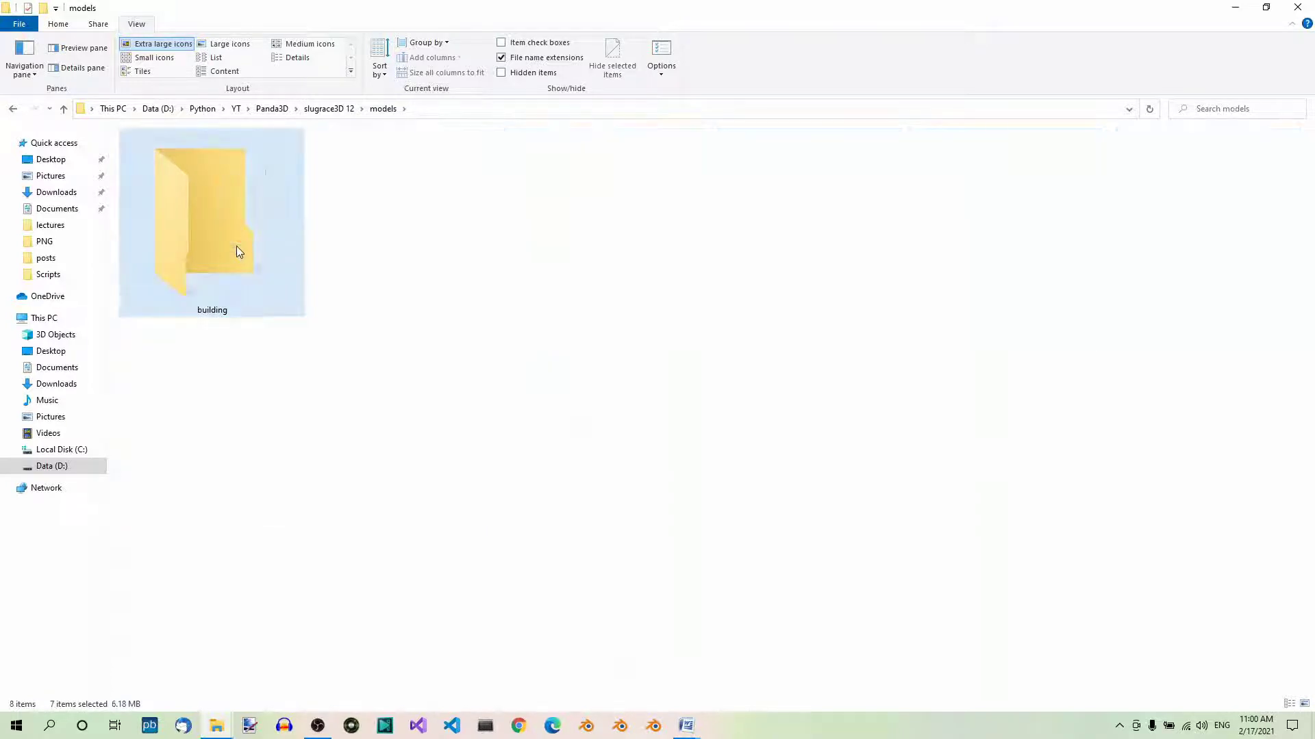
left_click(63, 109)
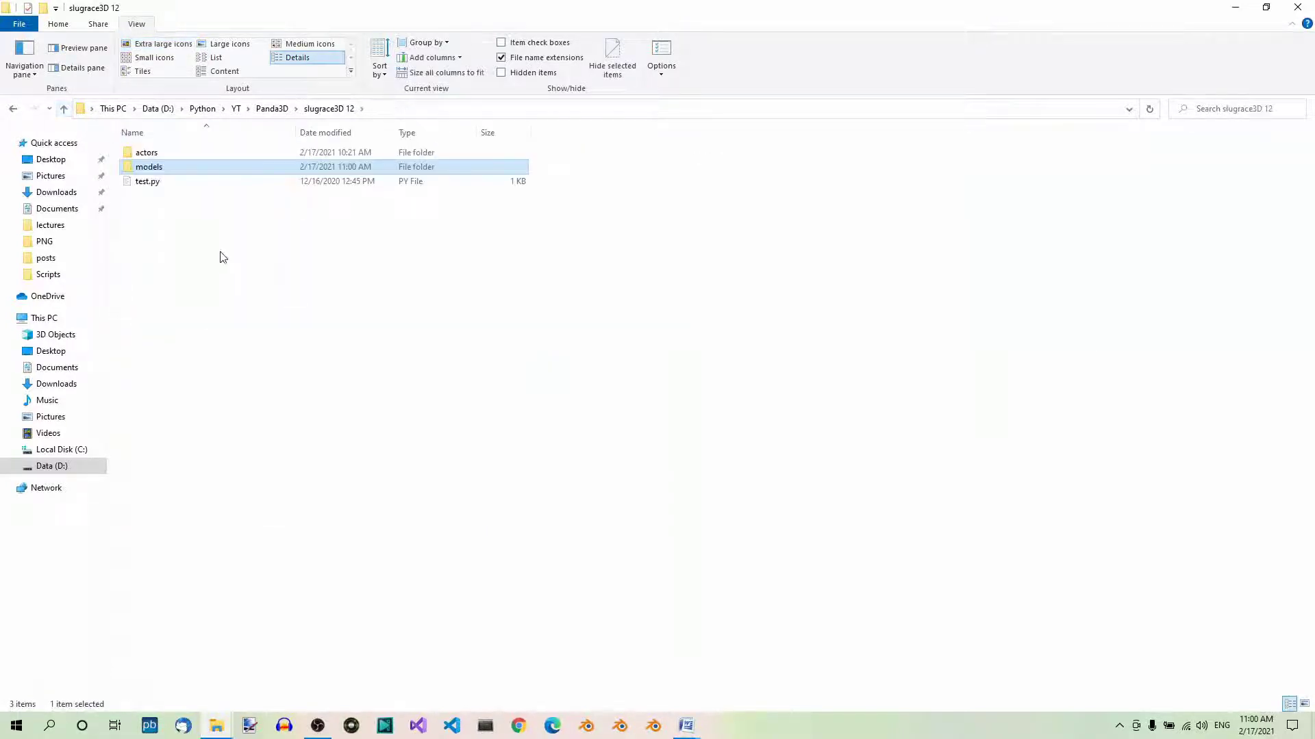
double_click(159, 168)
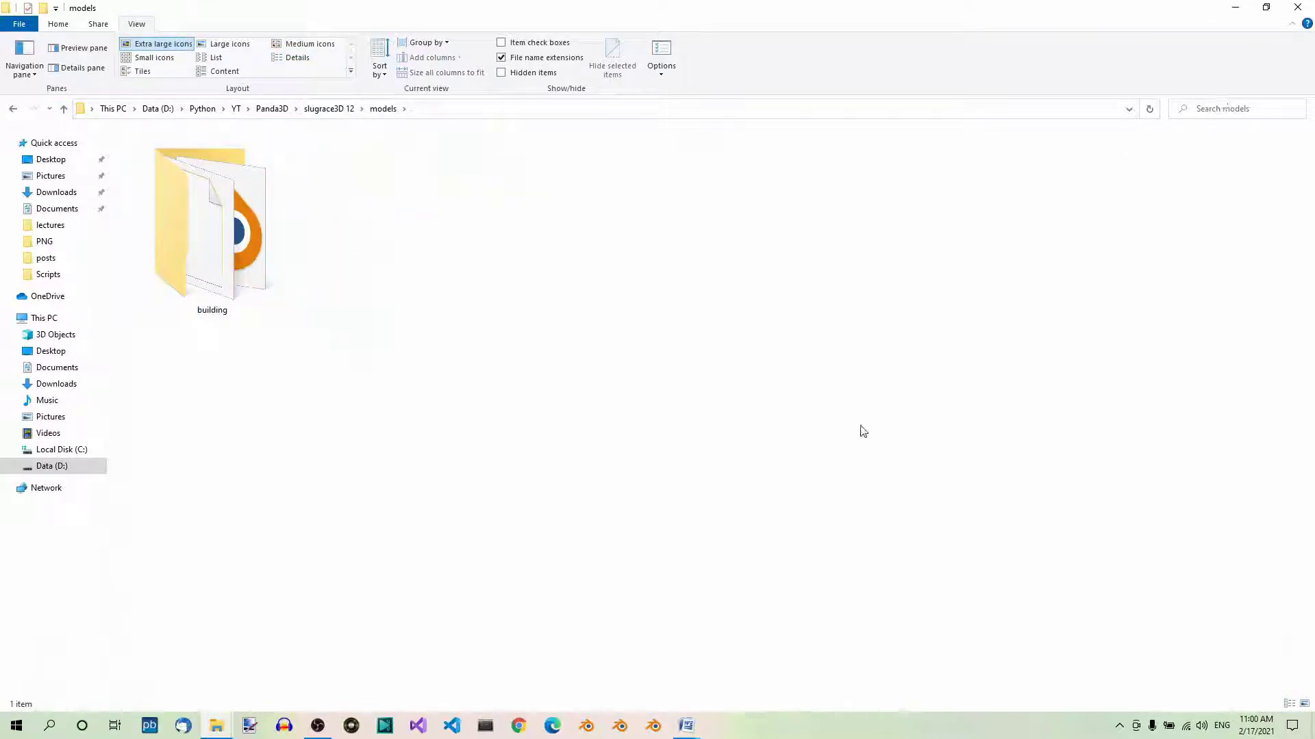
- Switch to Blender and open building.blend from its new location, slugrace3D 12\models\building
left_click(654, 727)
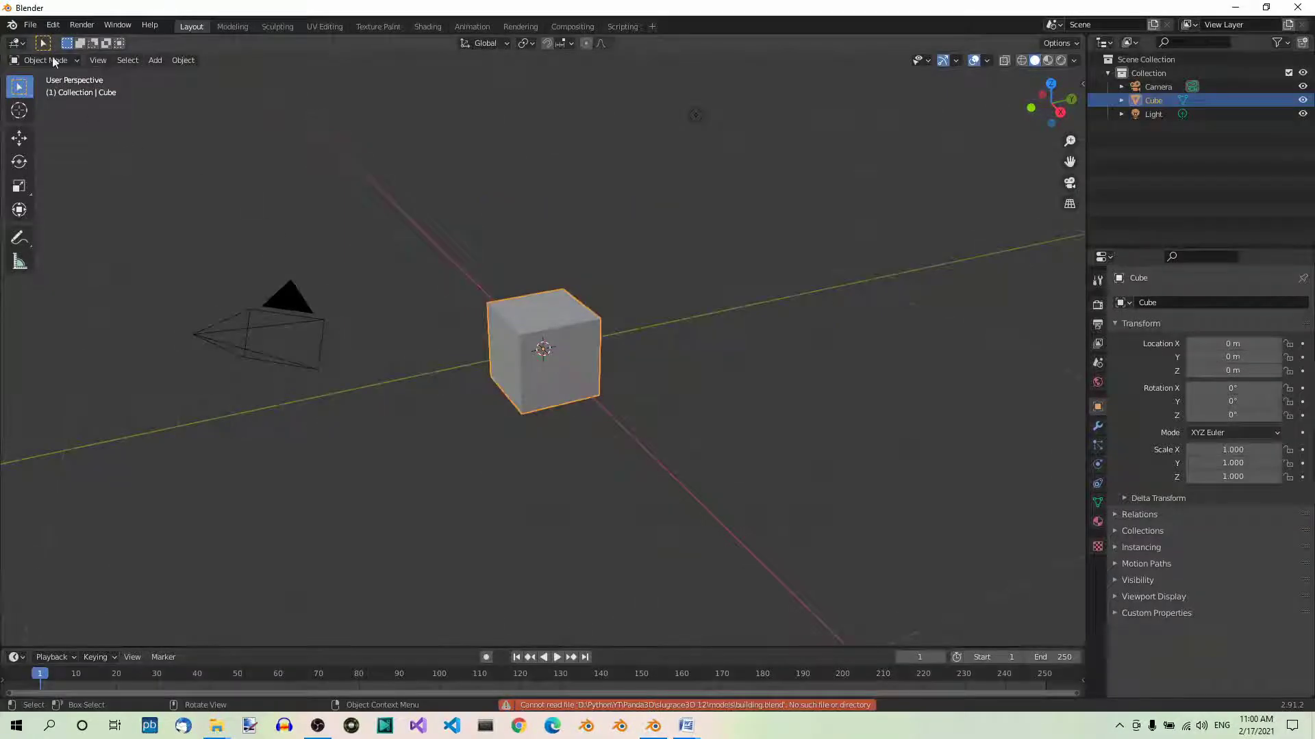
left_click(30, 24)
mouse_move(64, 71)
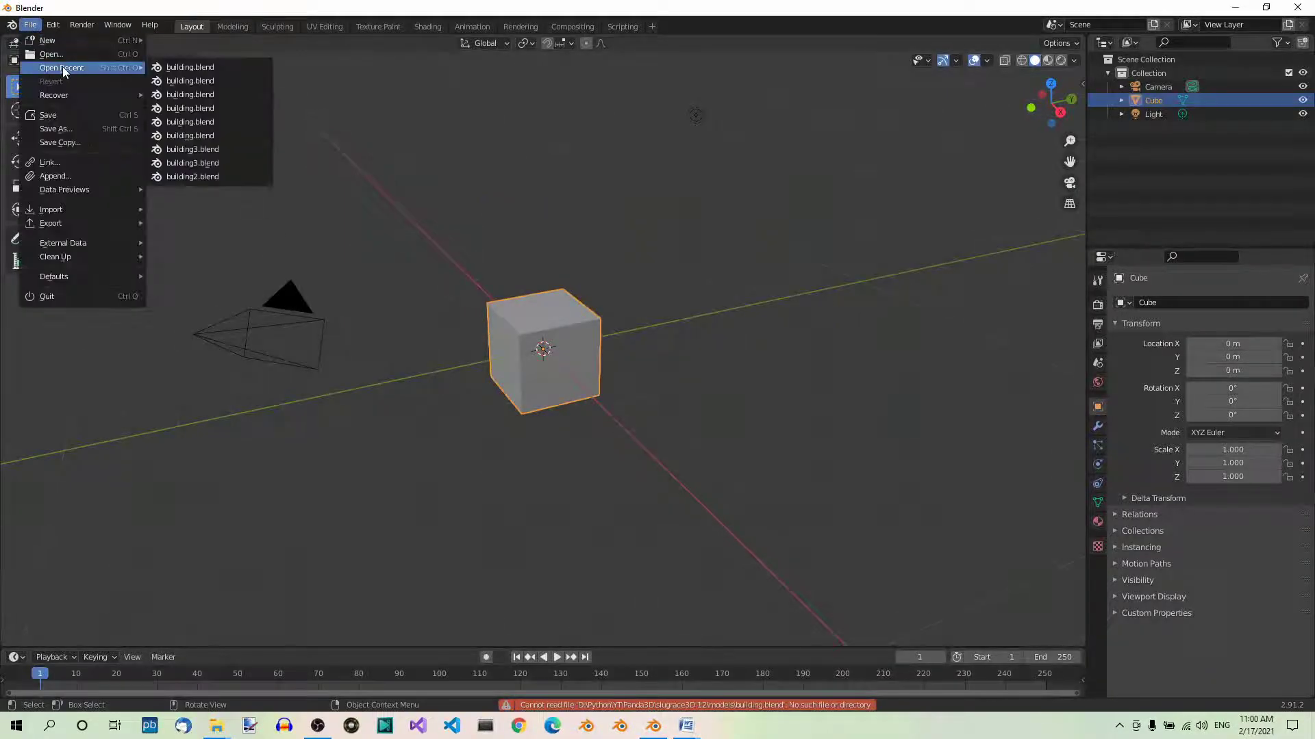
left_click(73, 52)
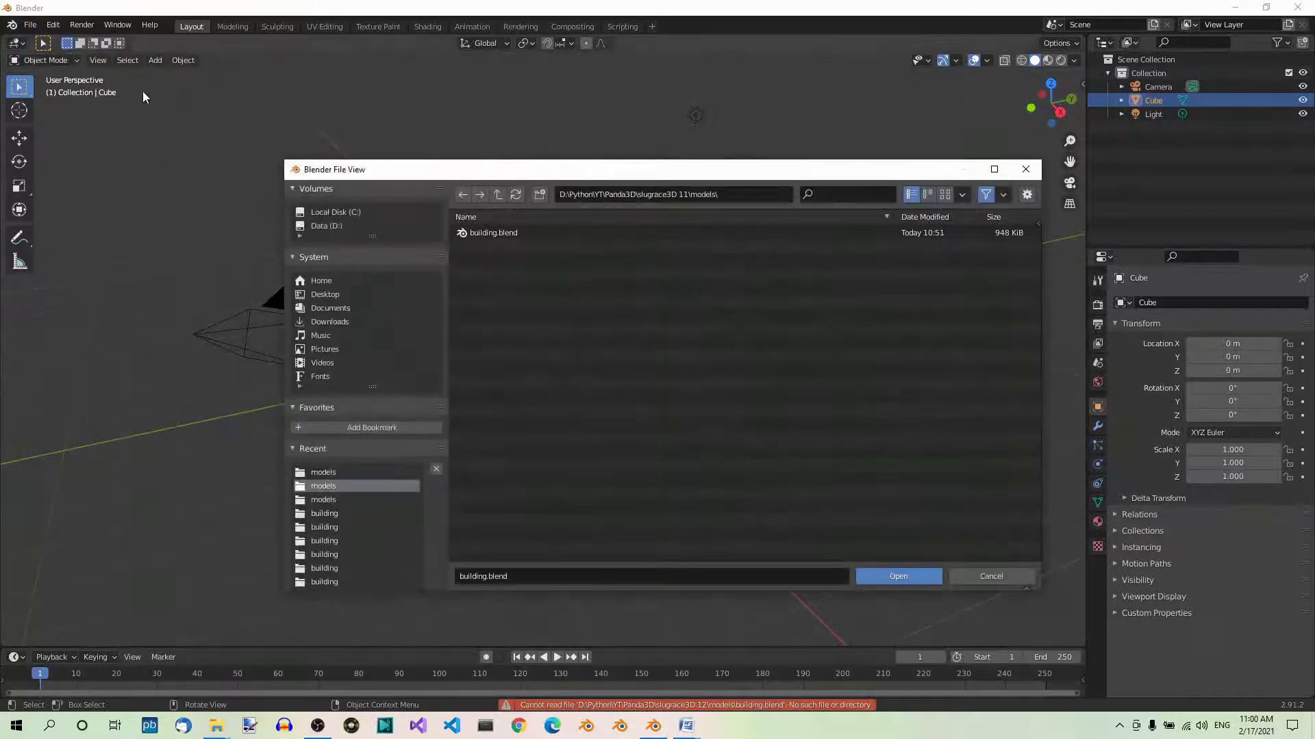
left_click(498, 194)
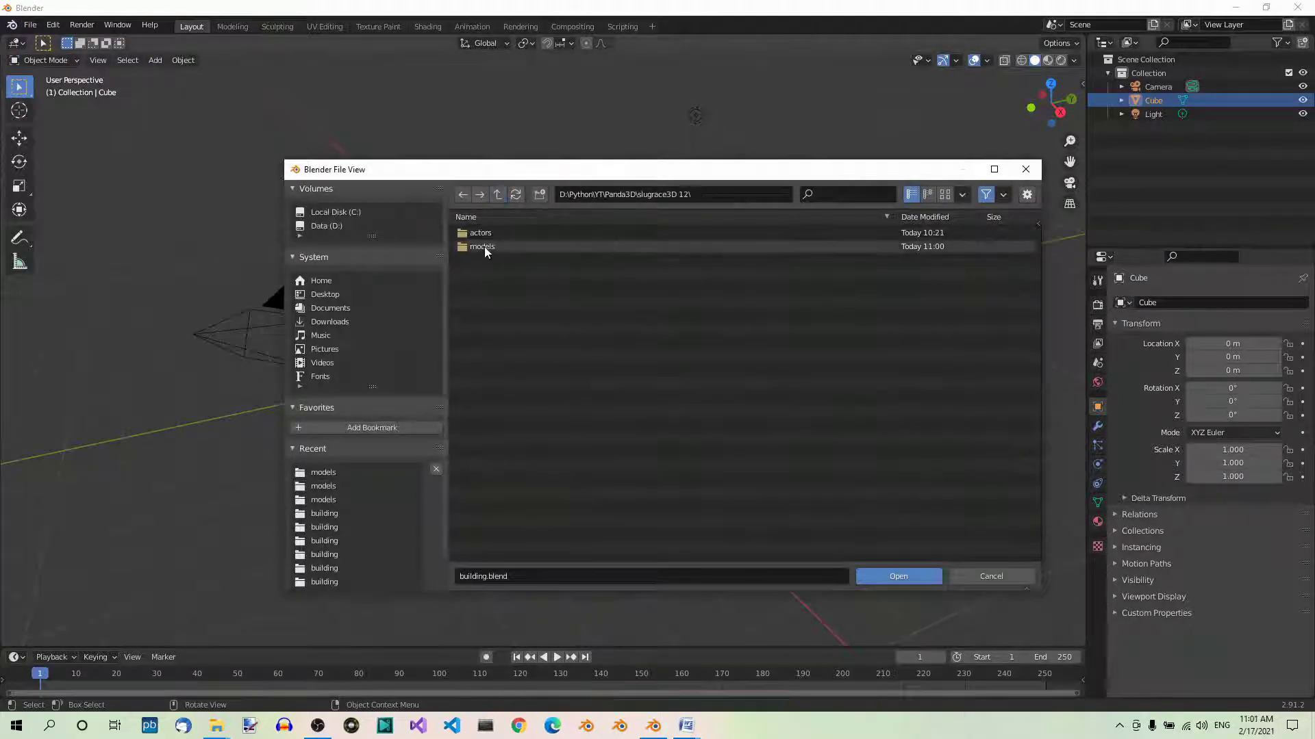
double_click(483, 247)
double_click(486, 232)
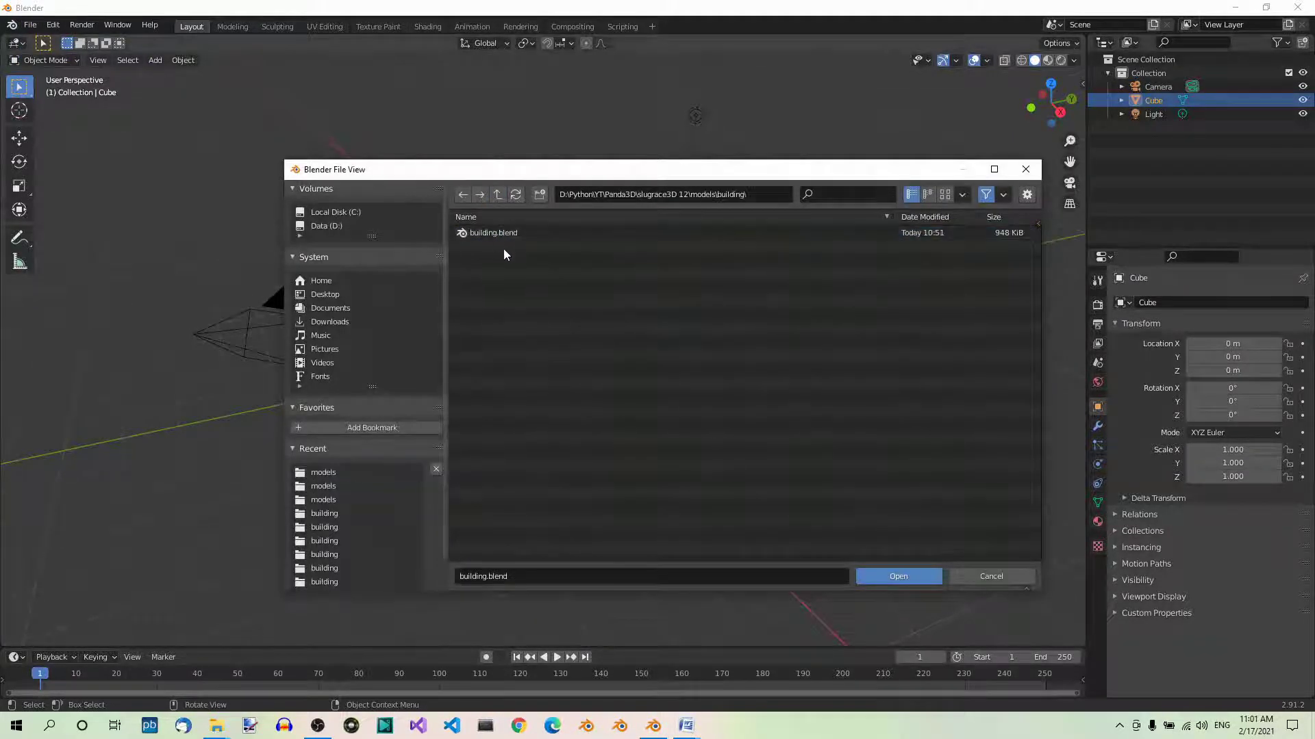
left_click(490, 234)
left_click(880, 575)
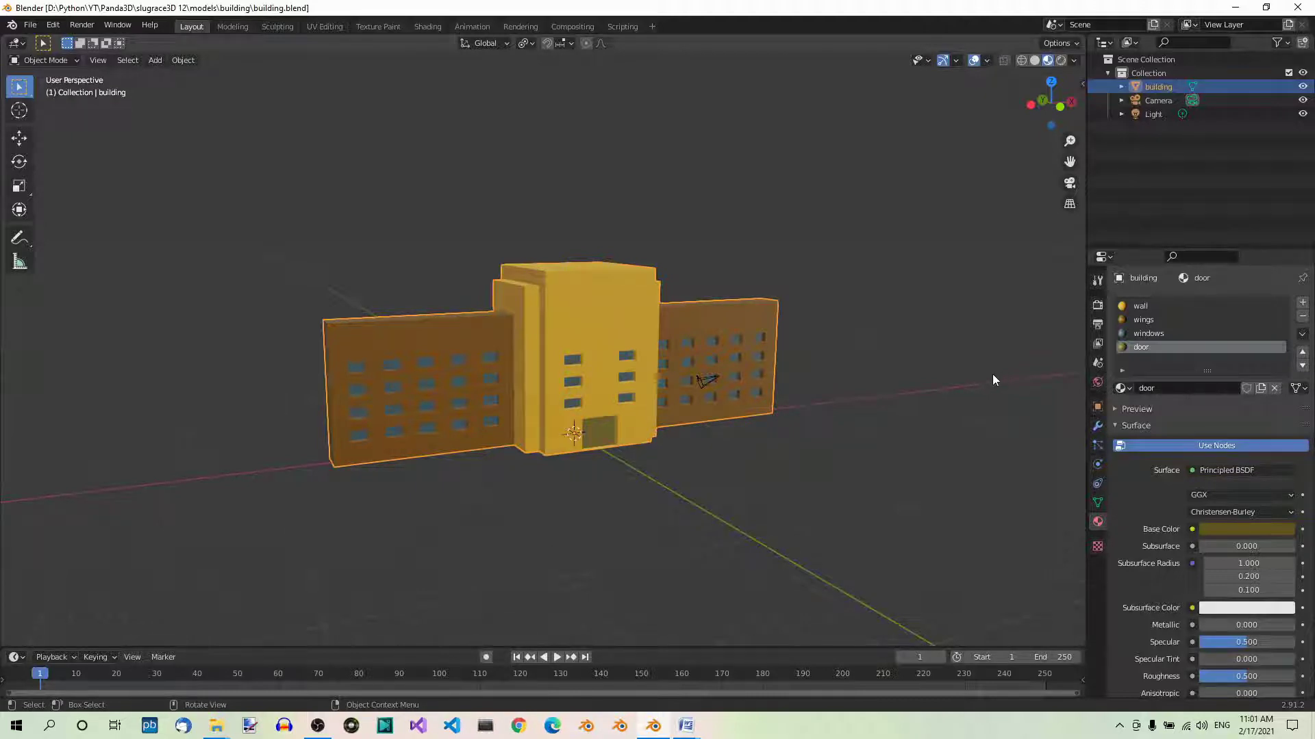
- Switch to the UV Editing workspace and select all building faces that use the wall material
left_click(323, 27)
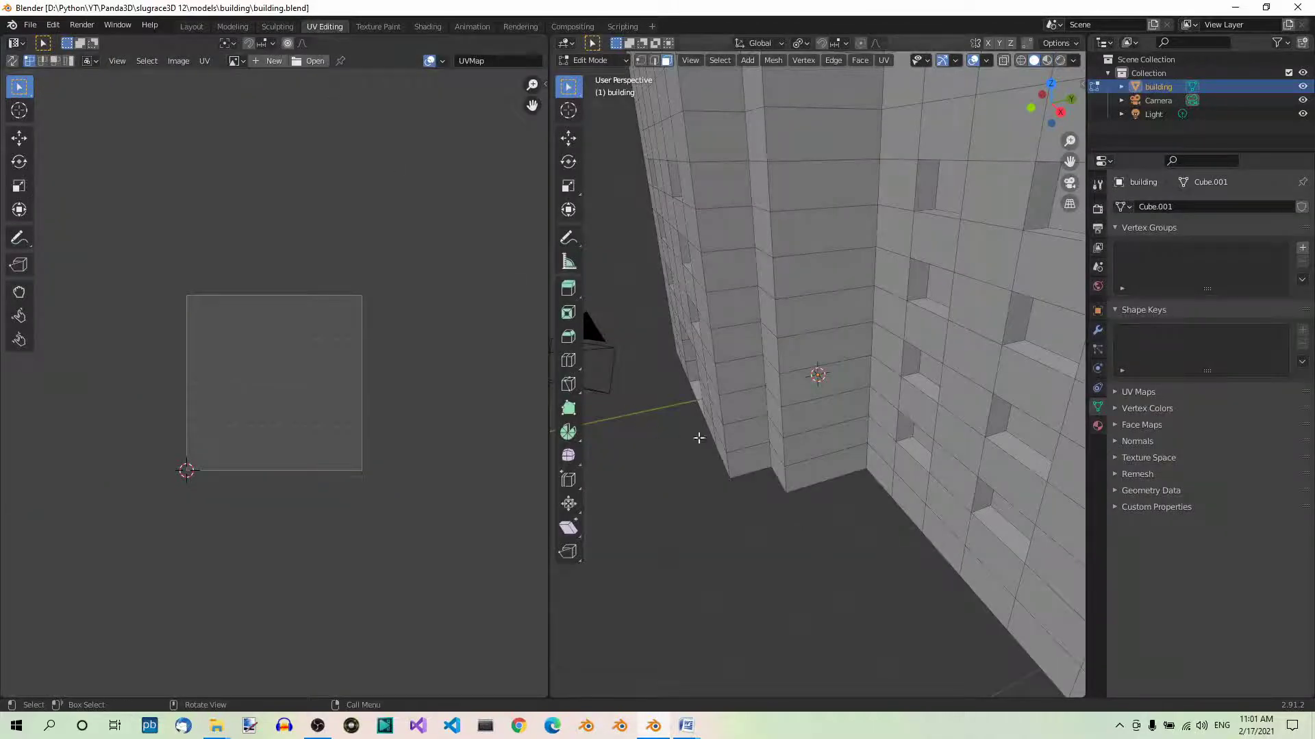
scroll(701, 433, "down", 5)
middle_click_drag(684, 485, 791, 425)
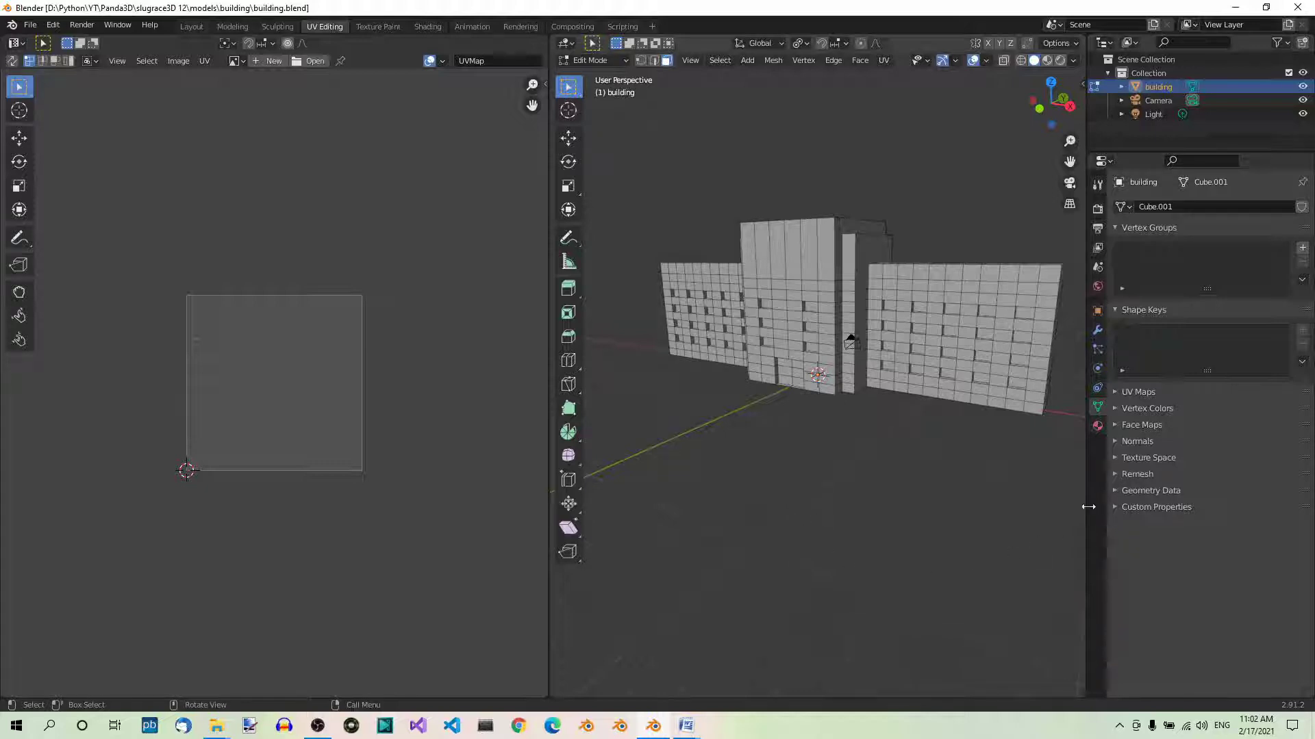
left_click(1098, 426)
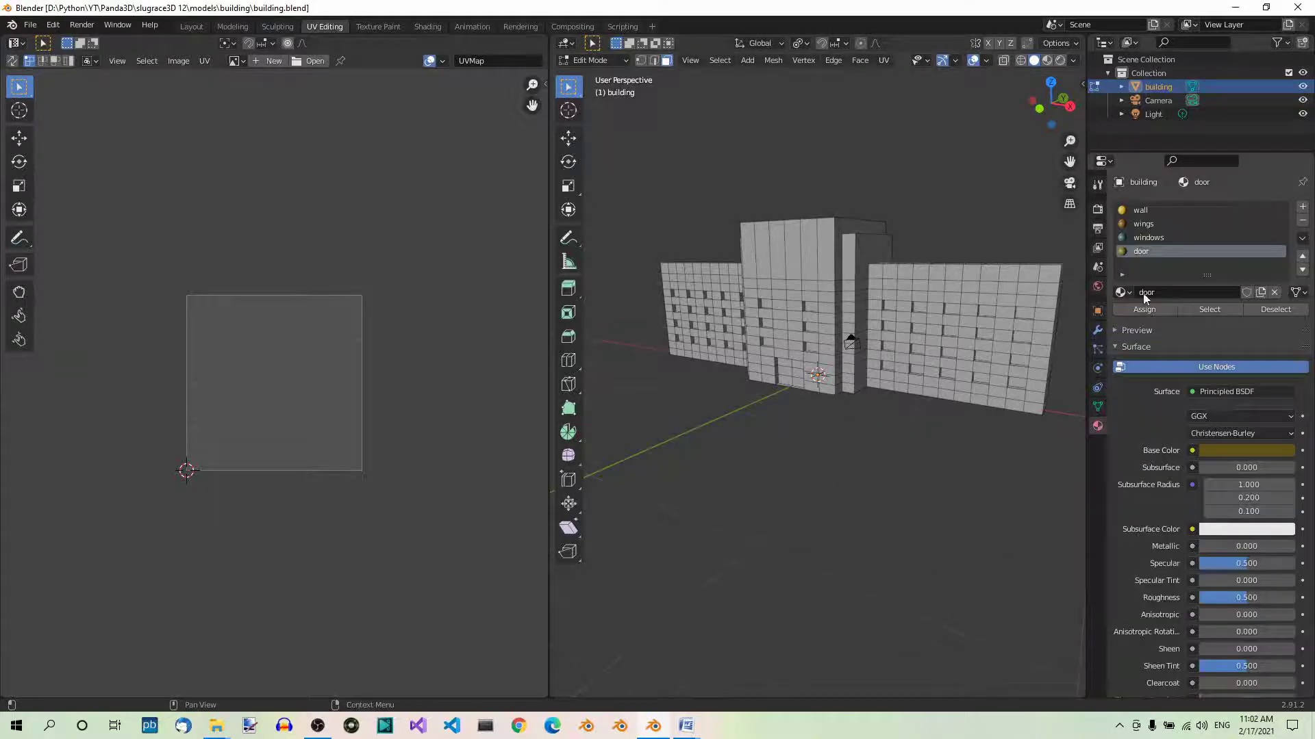
left_click(1145, 212)
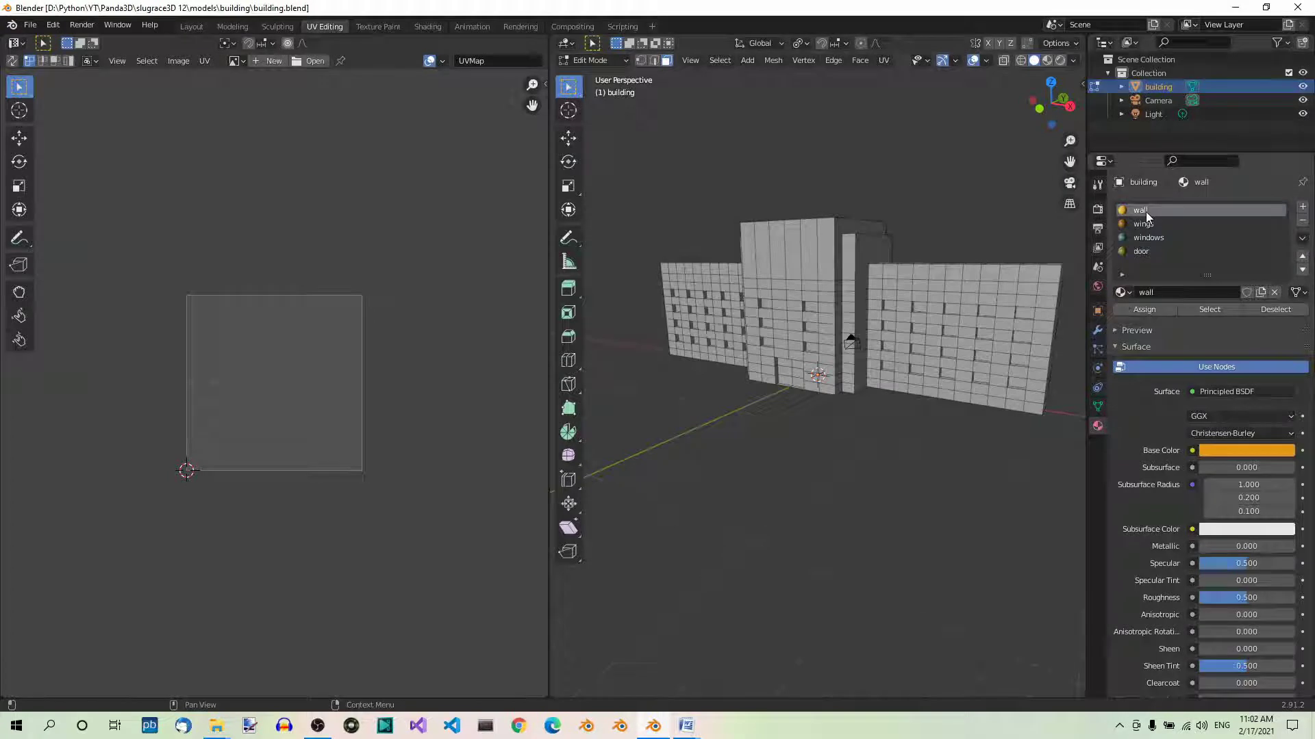
left_click(1206, 310)
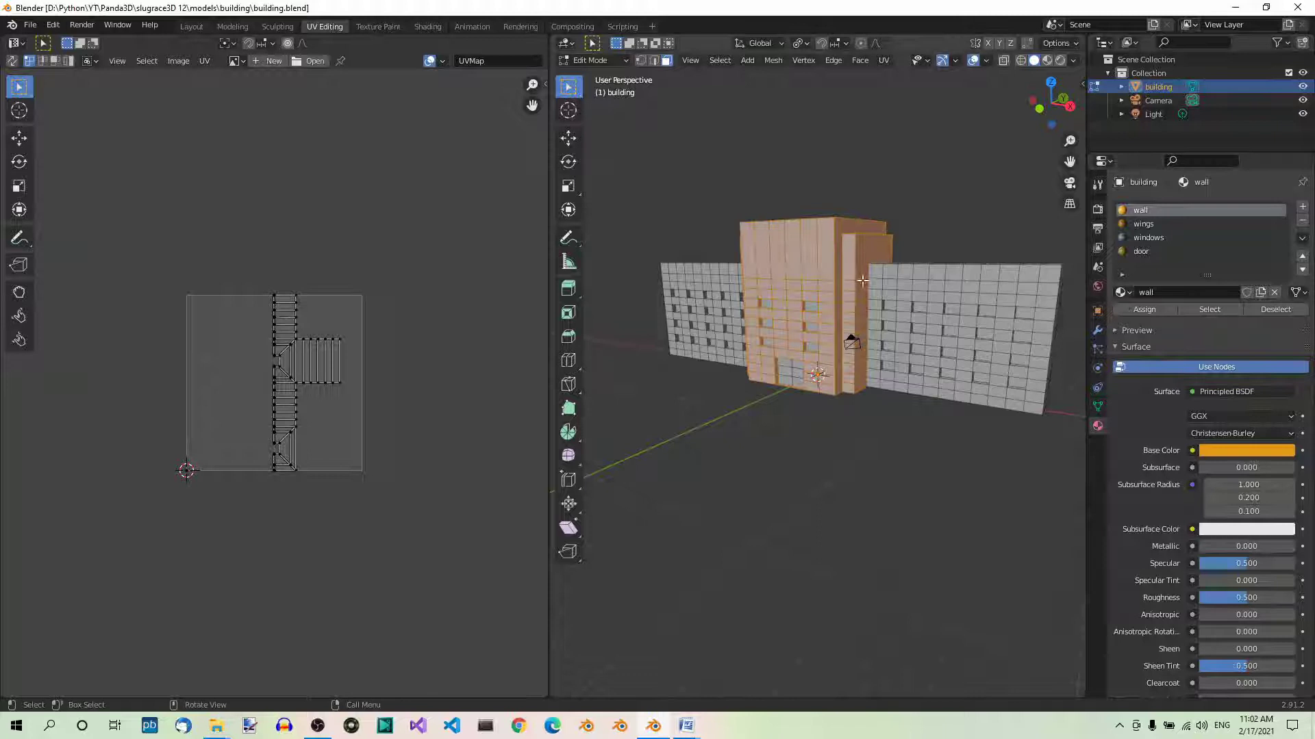
- Unwrap the selected wall faces with Cube Projection
middle_click_drag(783, 431, 821, 411)
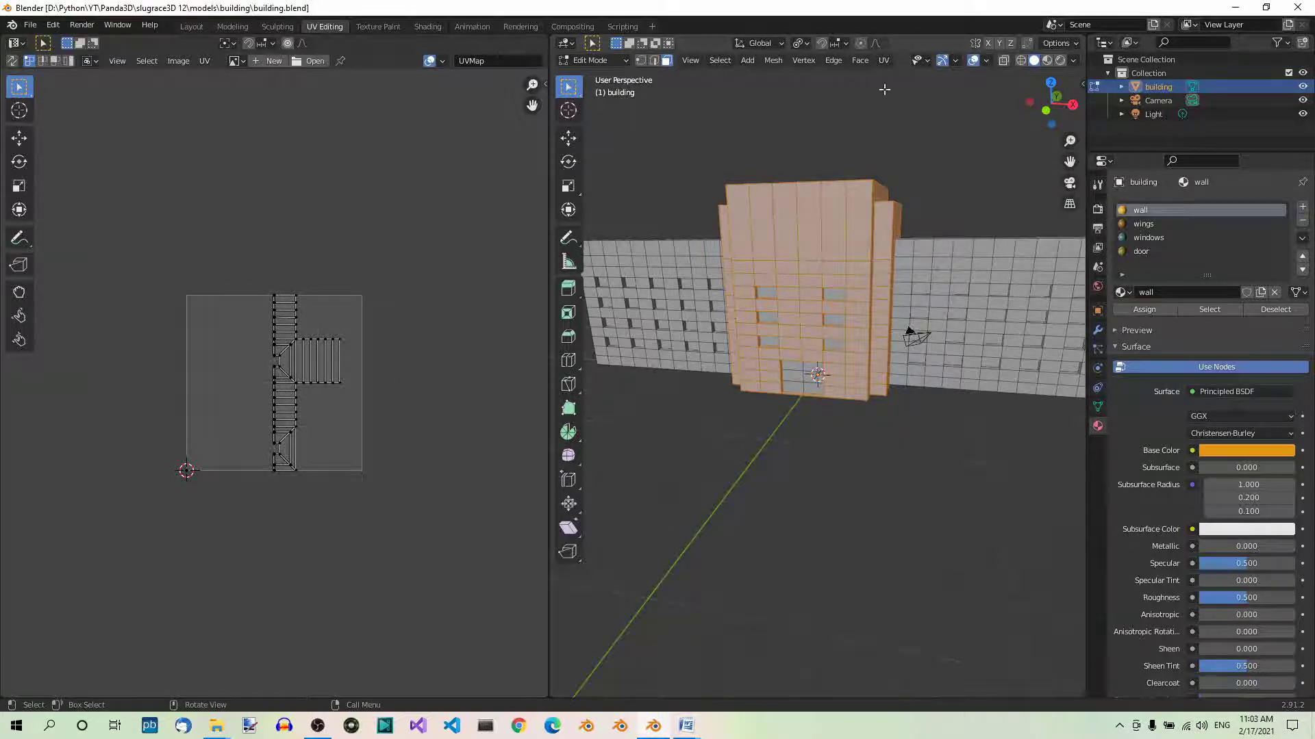
left_click(883, 61)
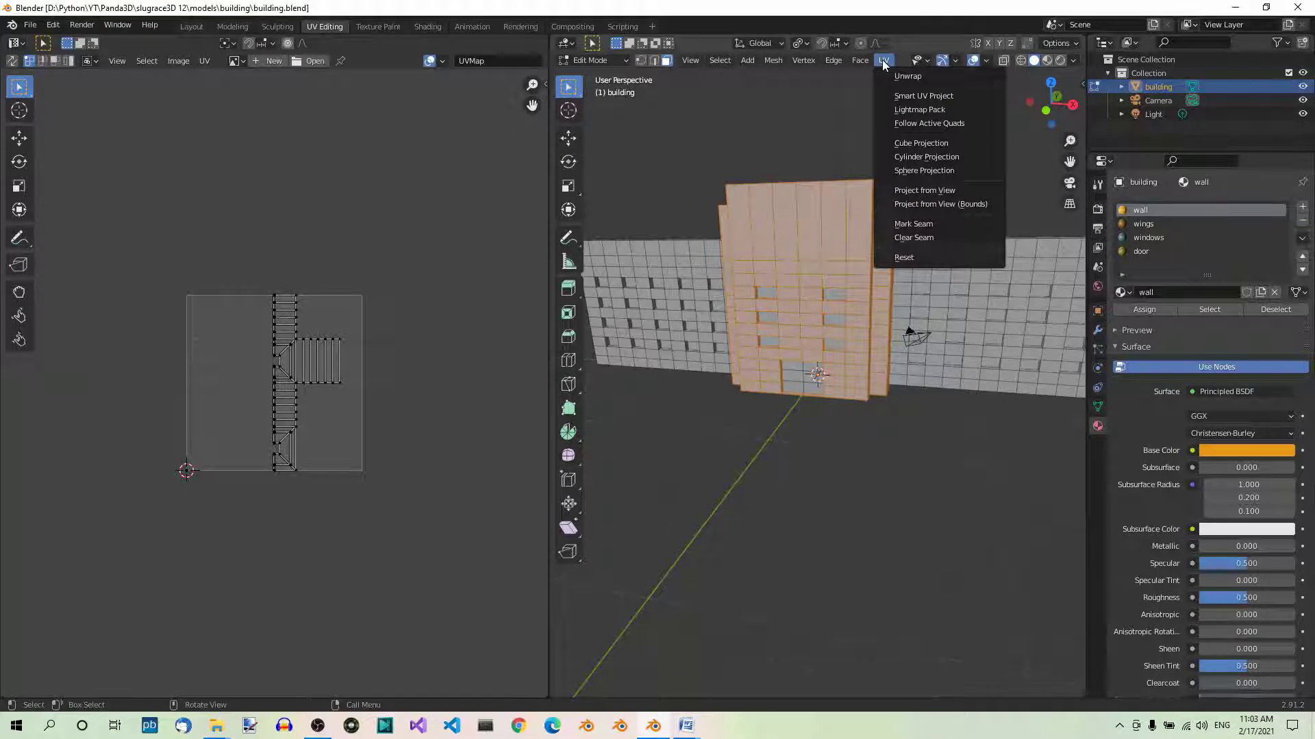
left_click(914, 141)
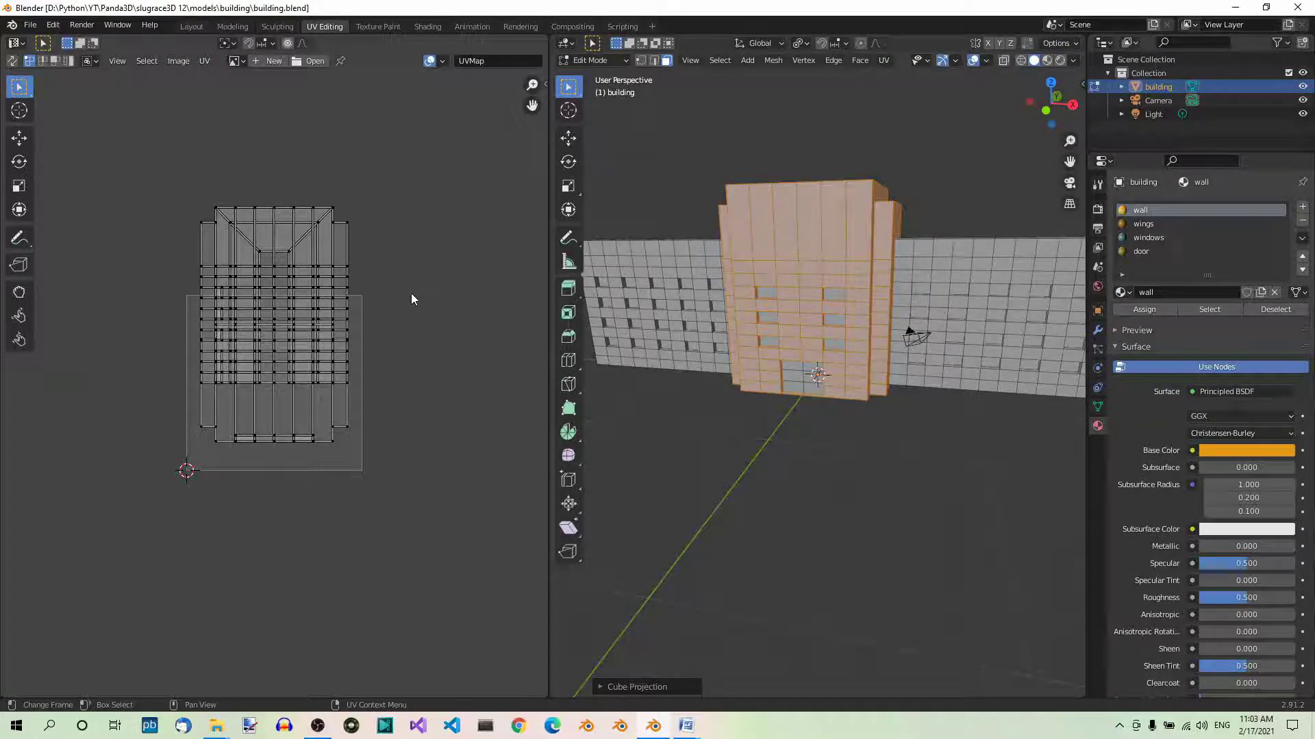
- Display the model in Material Preview shading and assign red_brick_03_diff_1k.jpg as an Image Texture to the wall material's Base Color
left_click(1046, 61)
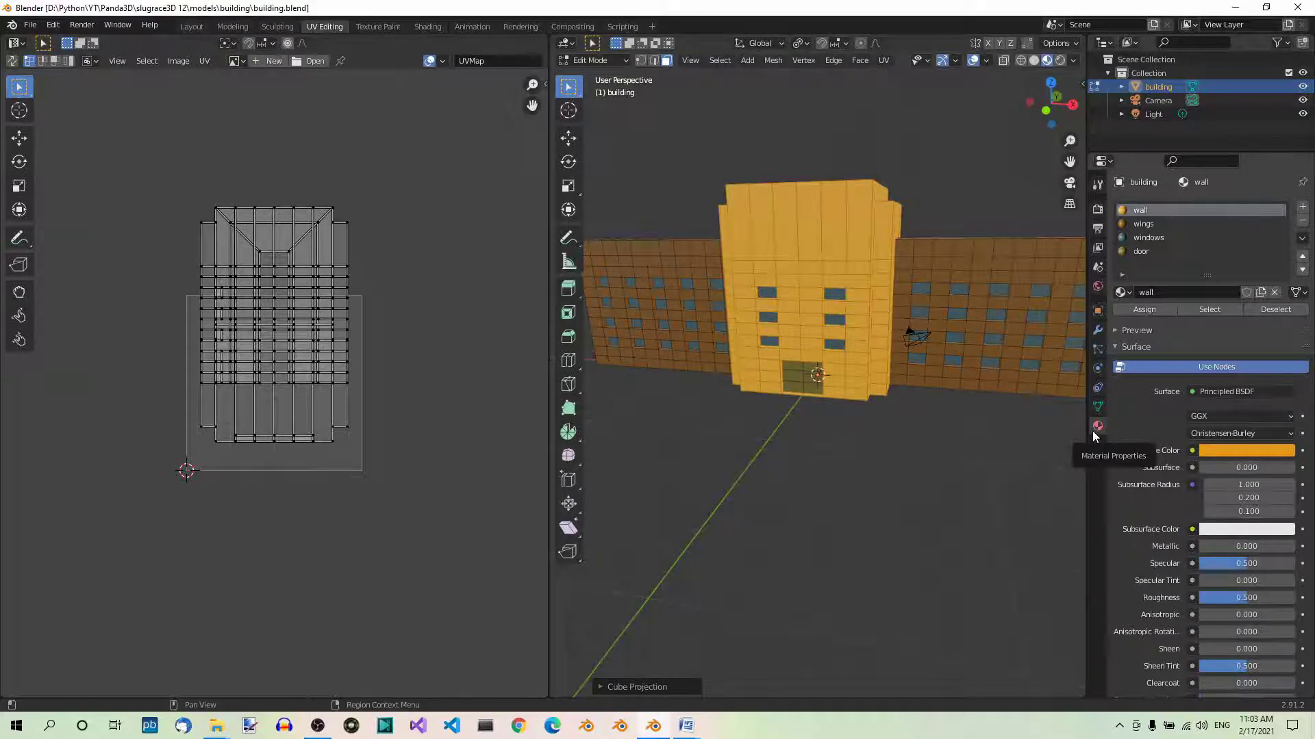
left_click(1192, 450)
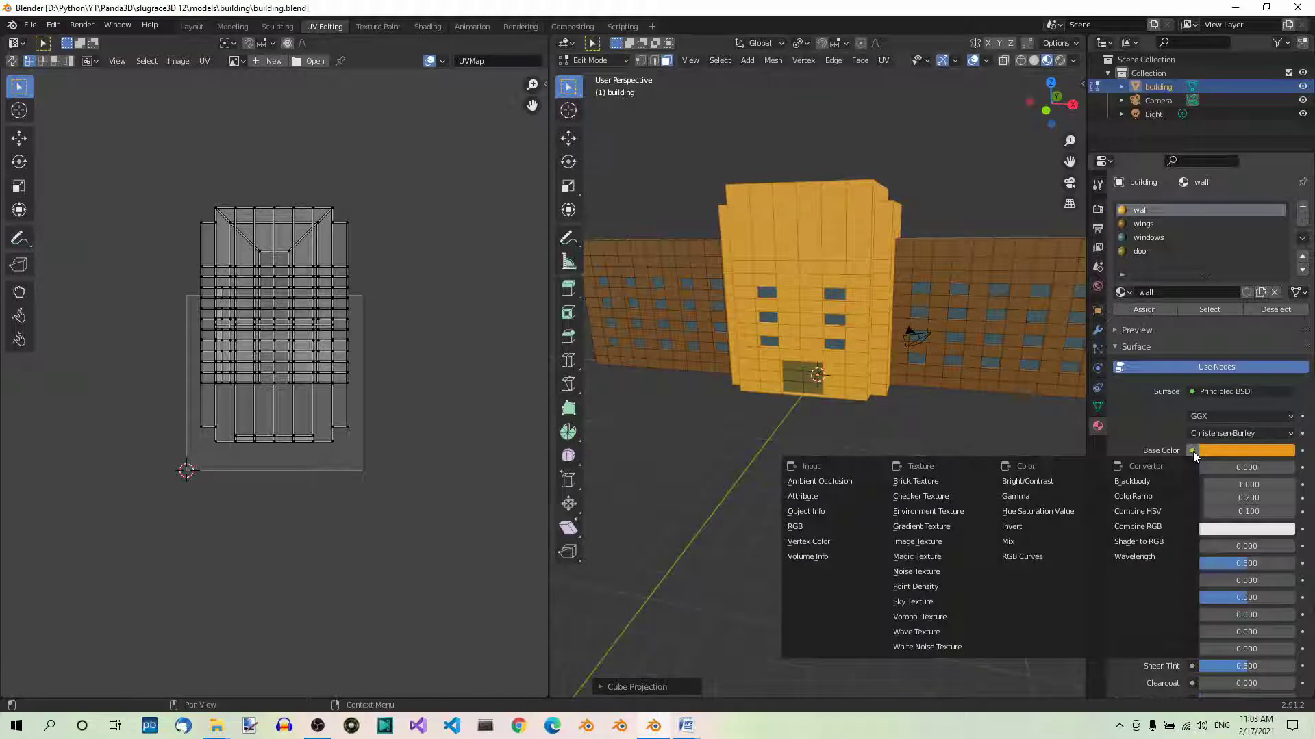
left_click(933, 541)
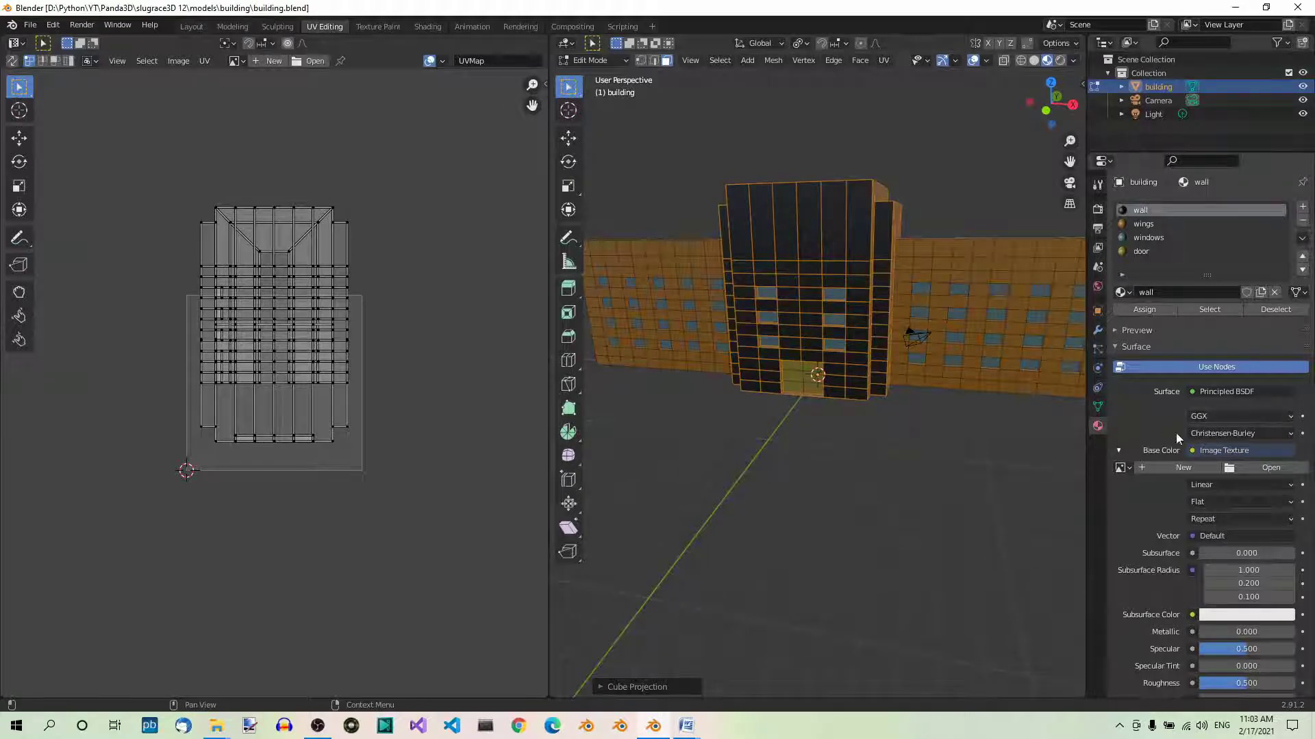
left_click(1270, 469)
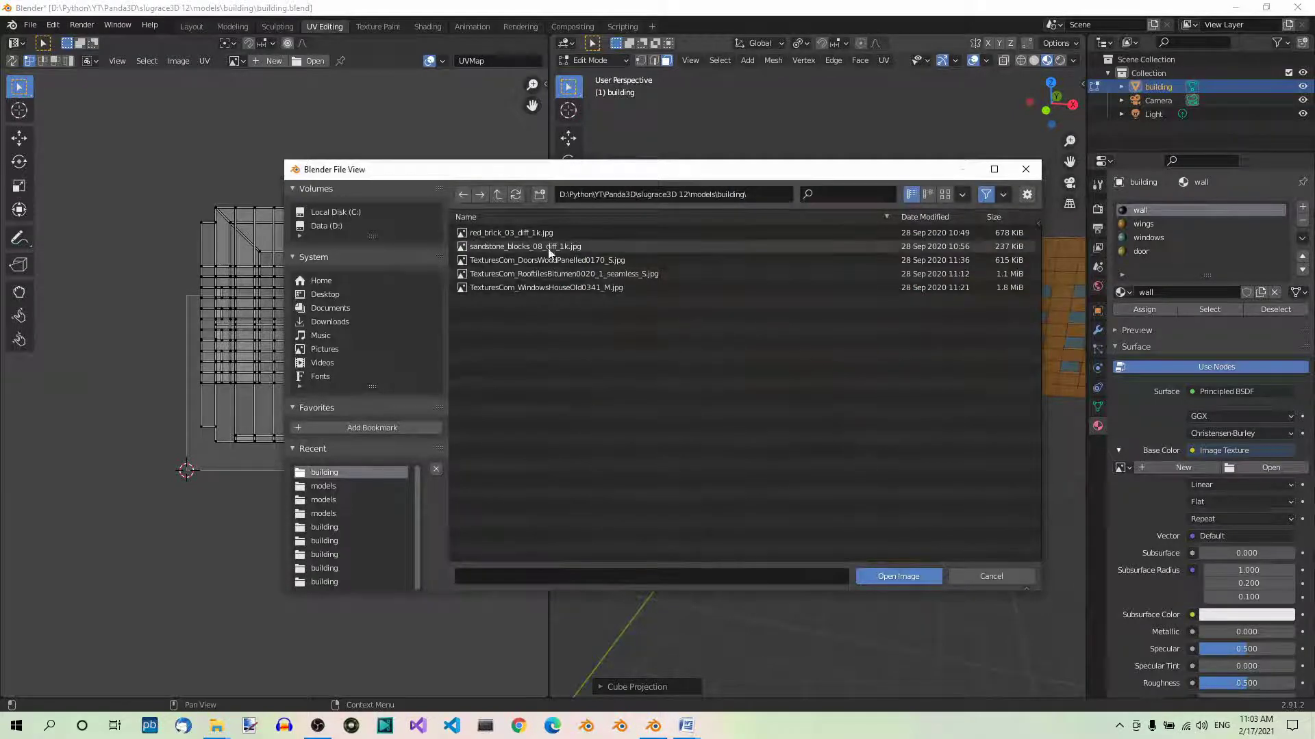
left_click(485, 235)
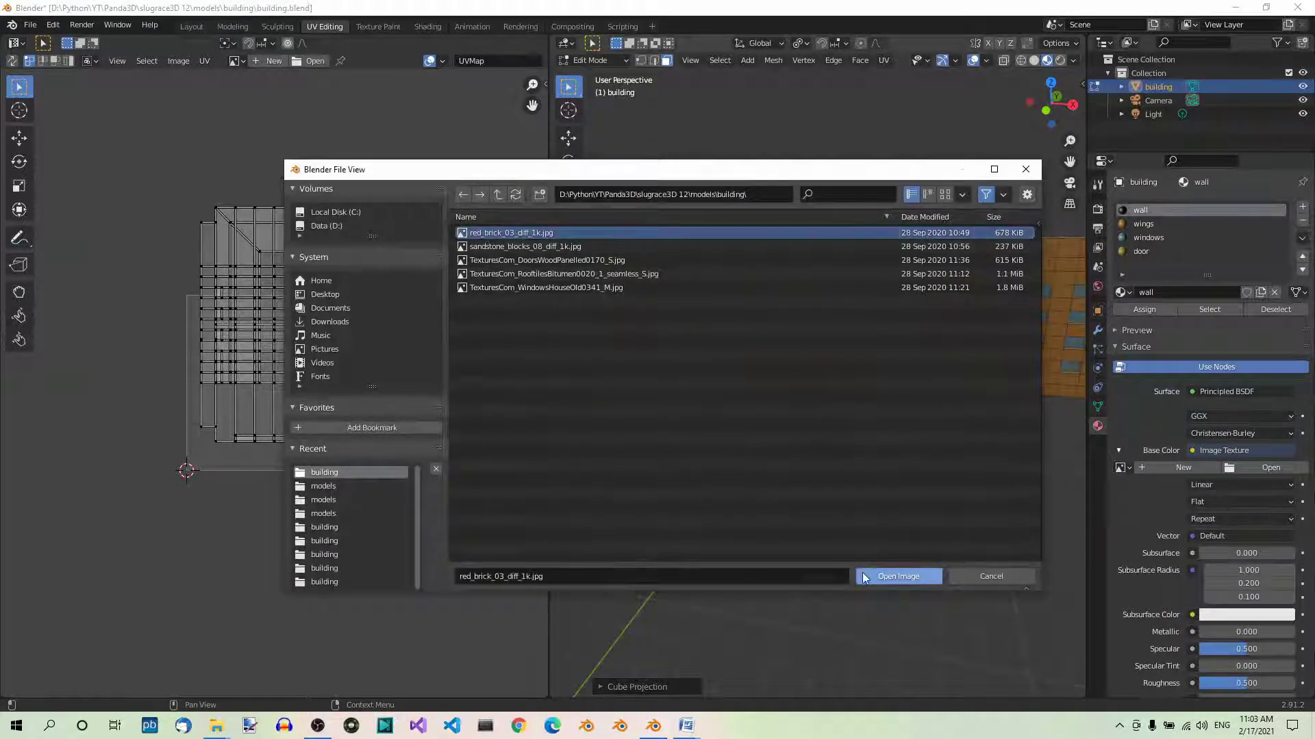
left_click(883, 577)
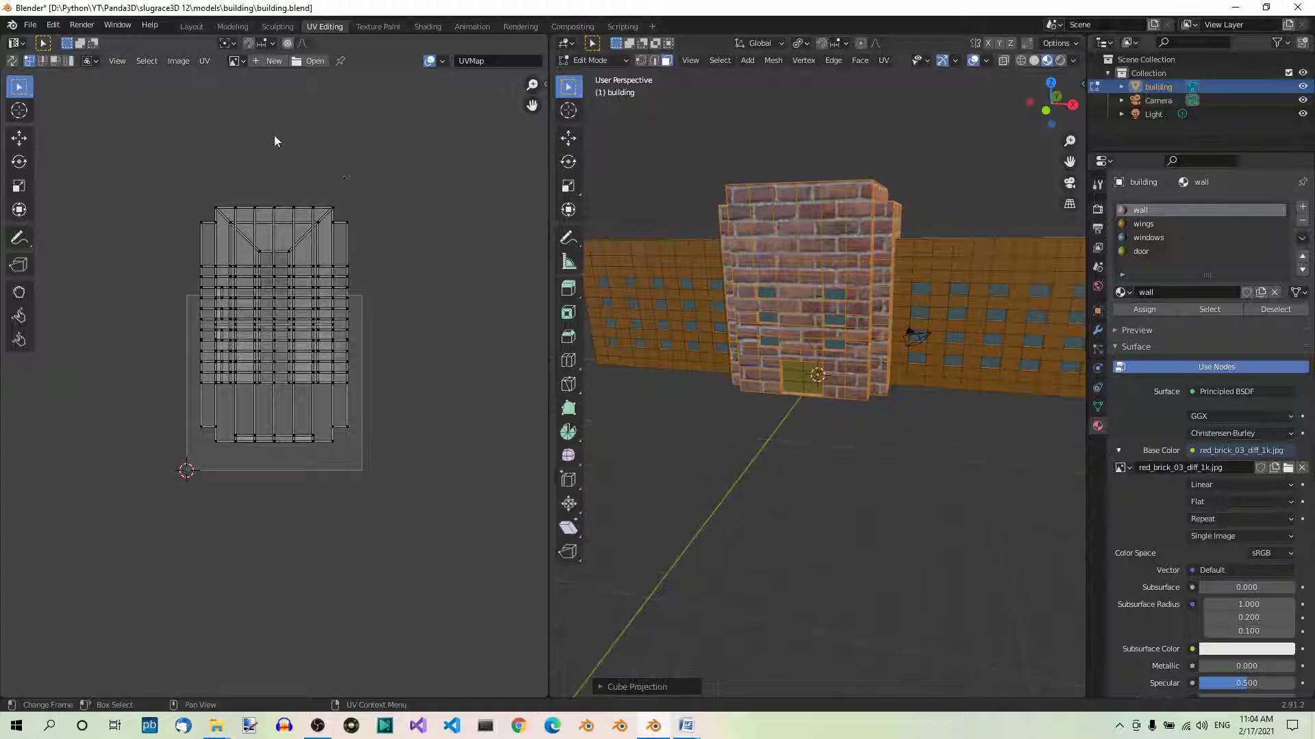
- Display red_brick_03_diff_1k.jpg in the UV editor behind the wall faces' UV layout
left_click(242, 62)
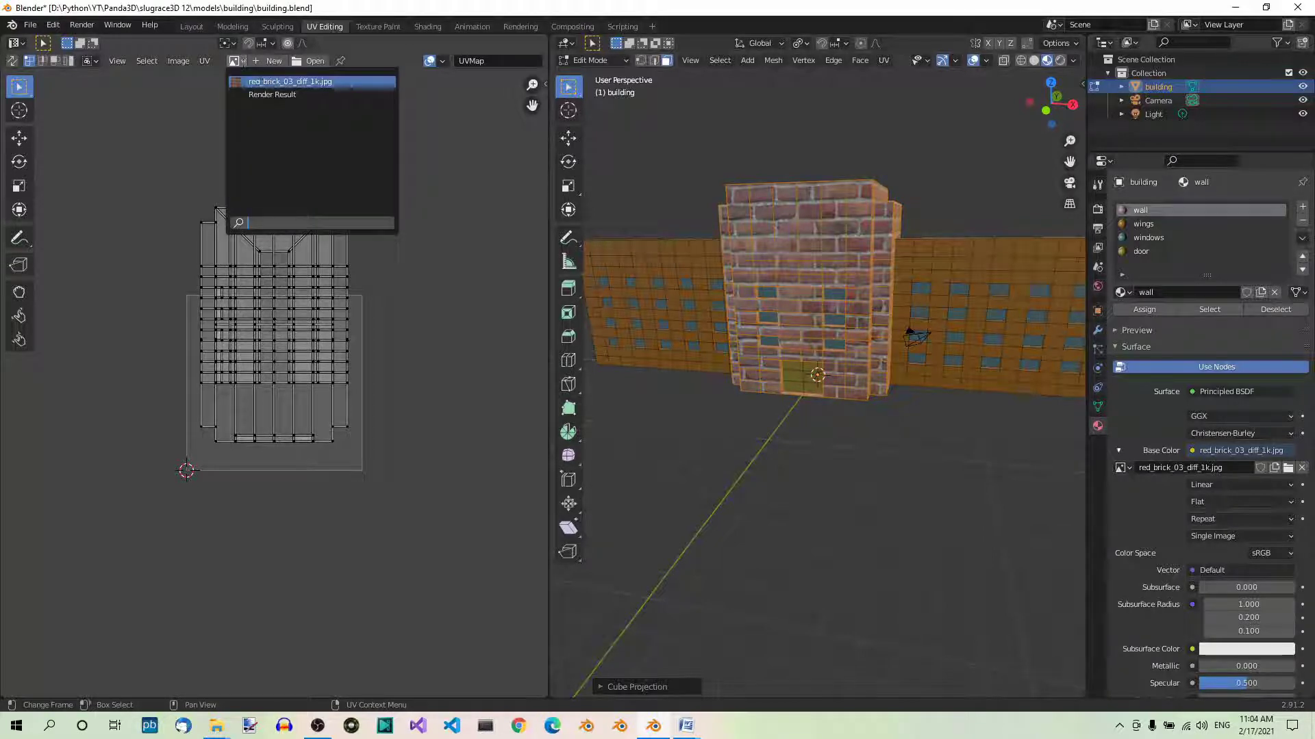
left_click(261, 81)
scroll(314, 309, "down", 3)
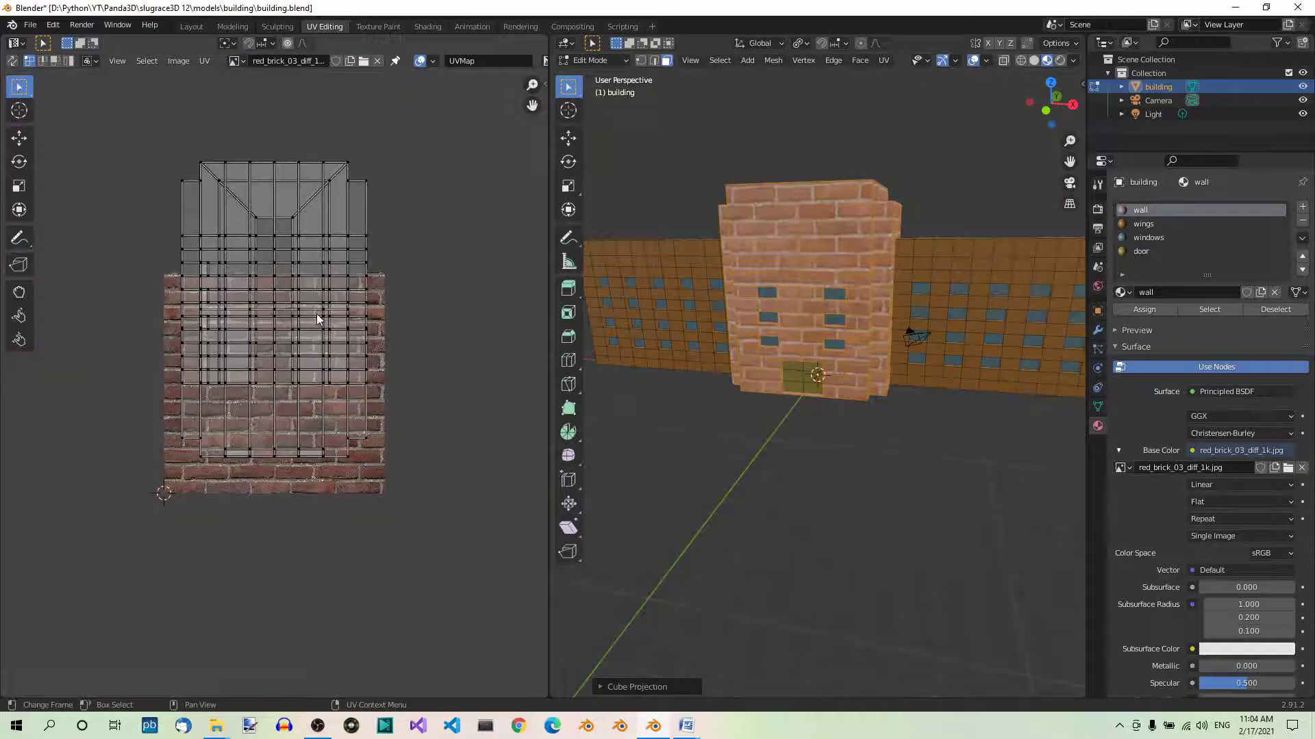
scroll(316, 315, "up", 1)
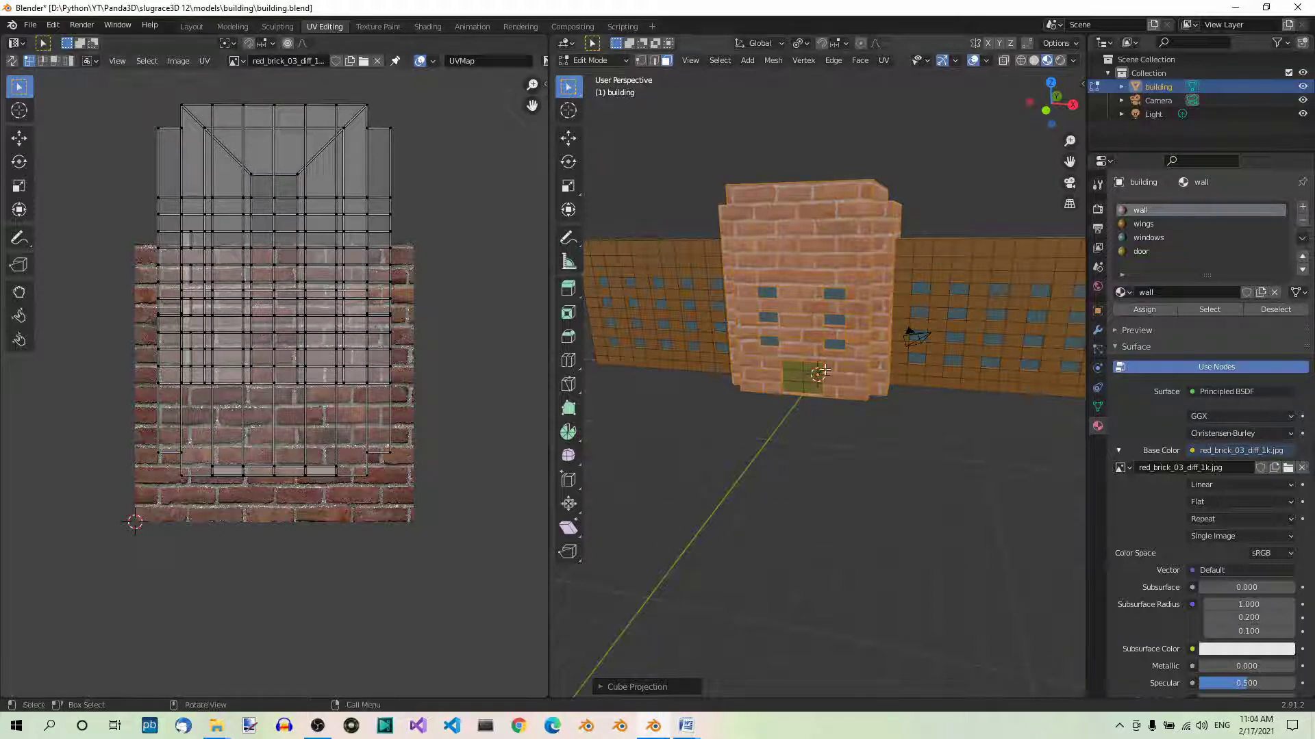
- Select all UVs of the wall faces and scale them by a factor of 7
key("a")
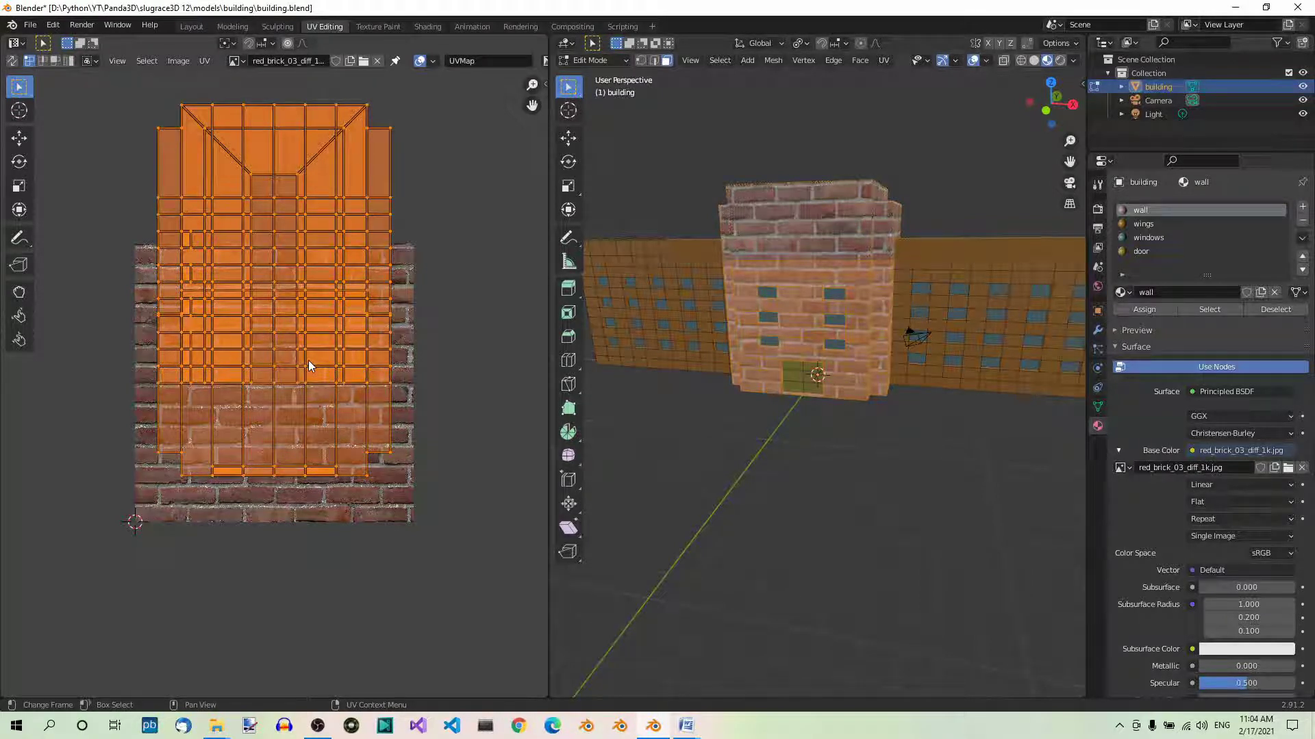
type("s")
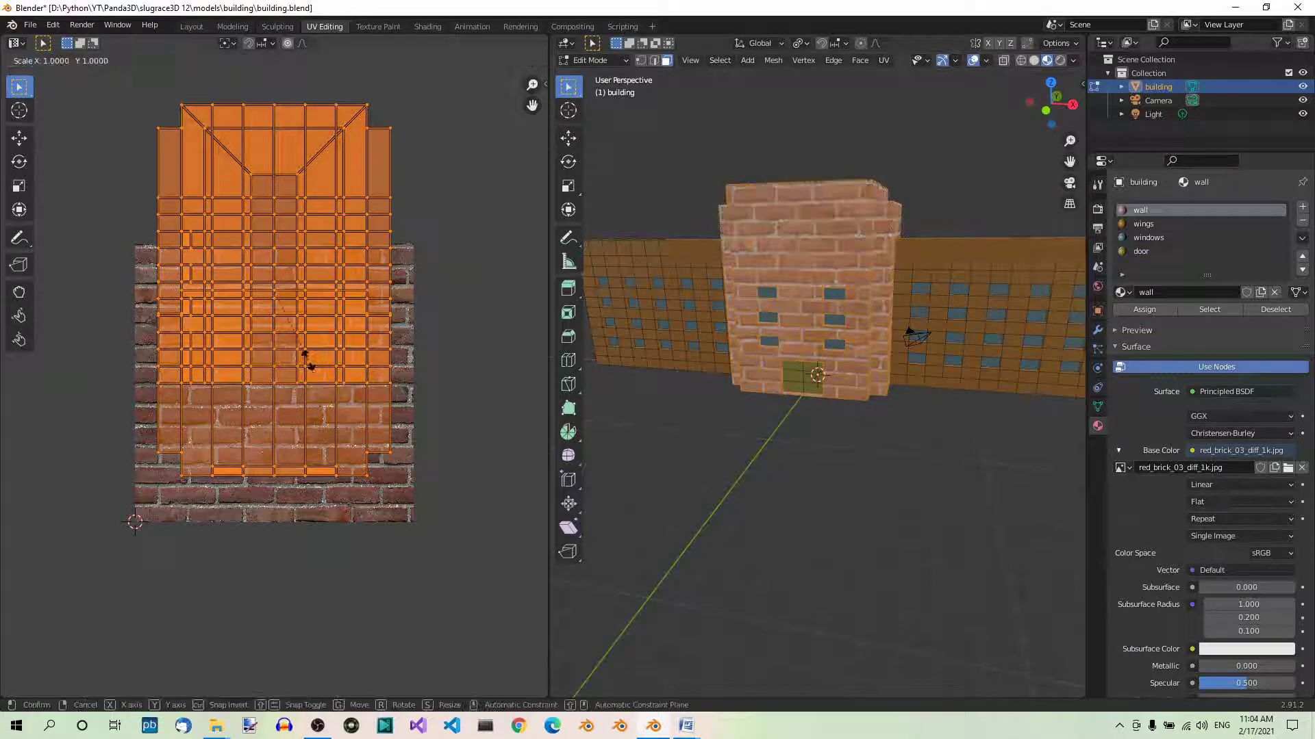
type("7")
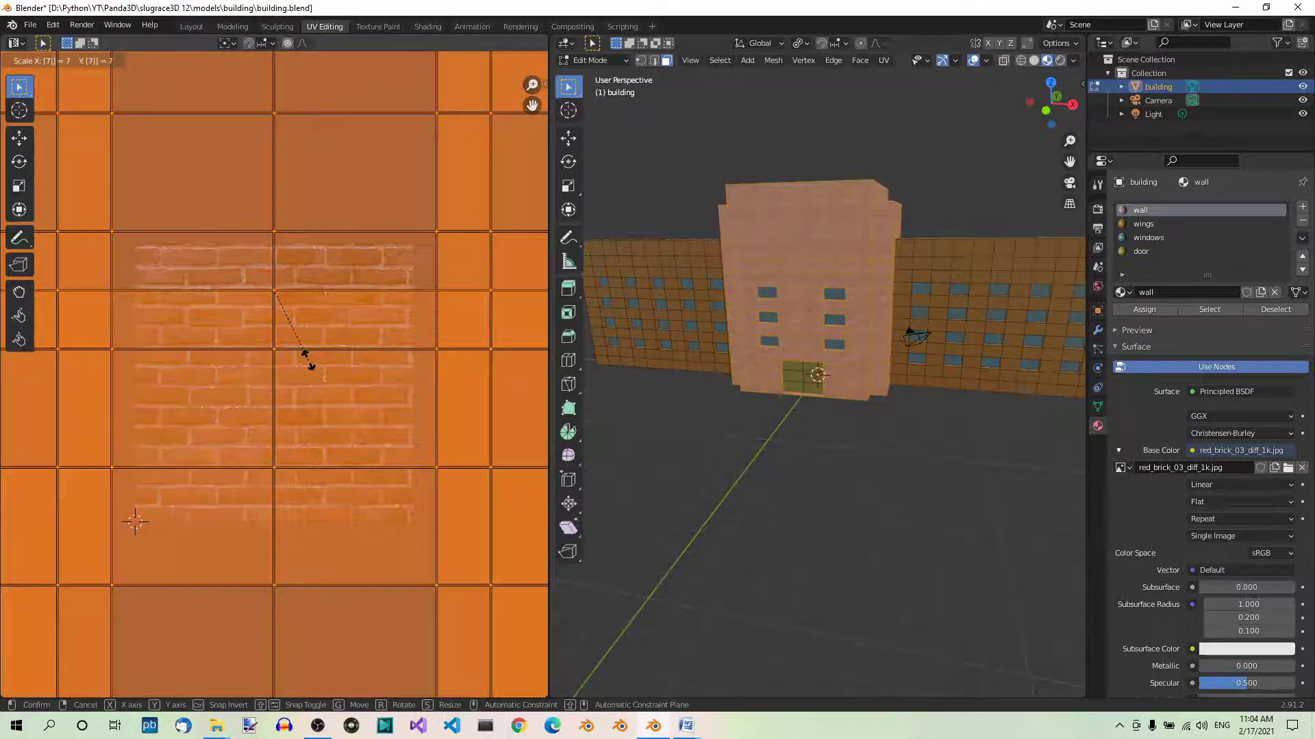
key("Return")
scroll(320, 386, "down", 5)
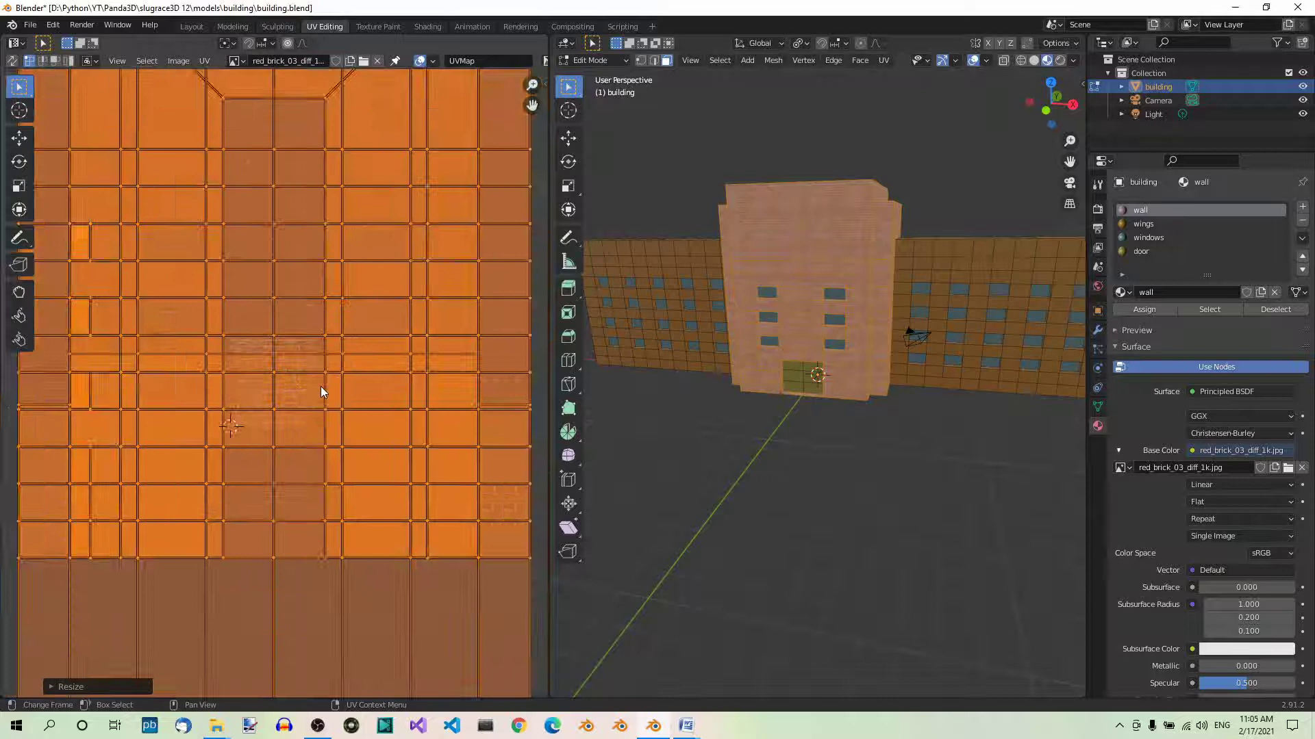
scroll(321, 391, "down", 4)
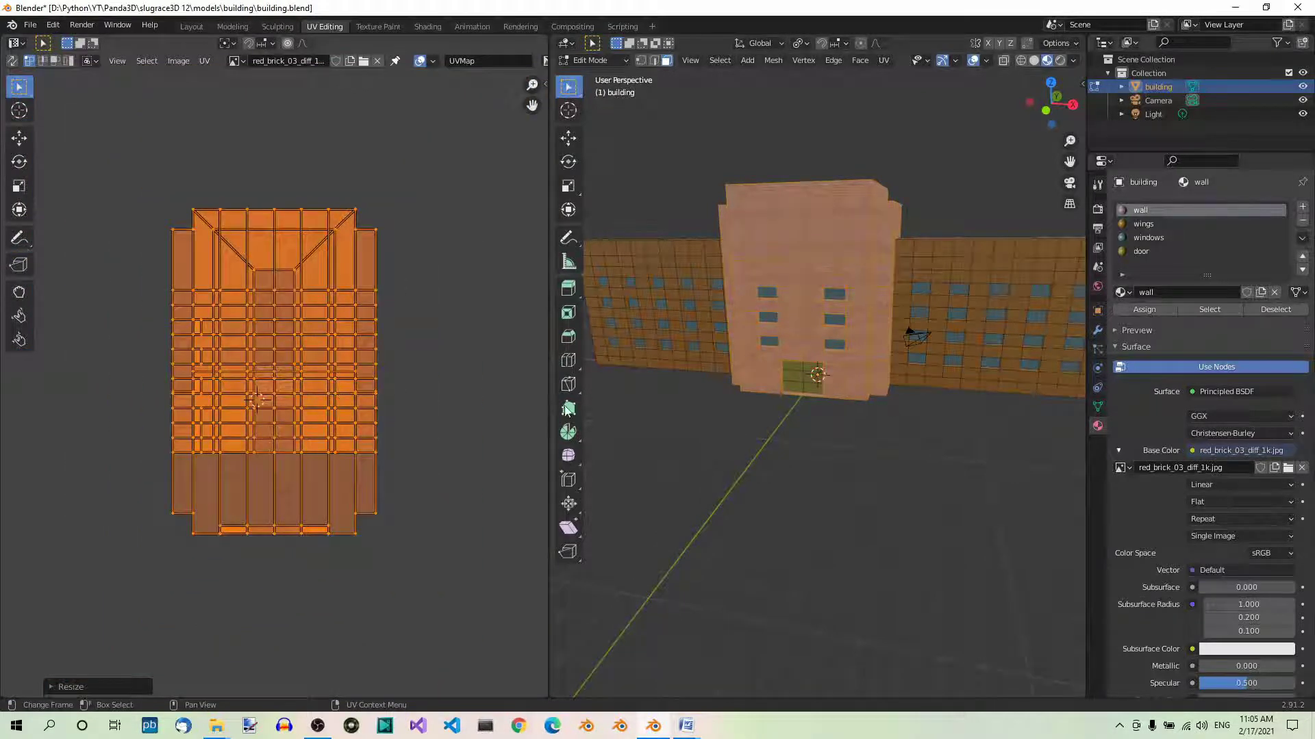
scroll(866, 218, "up", 3)
scroll(866, 247, "up", 3)
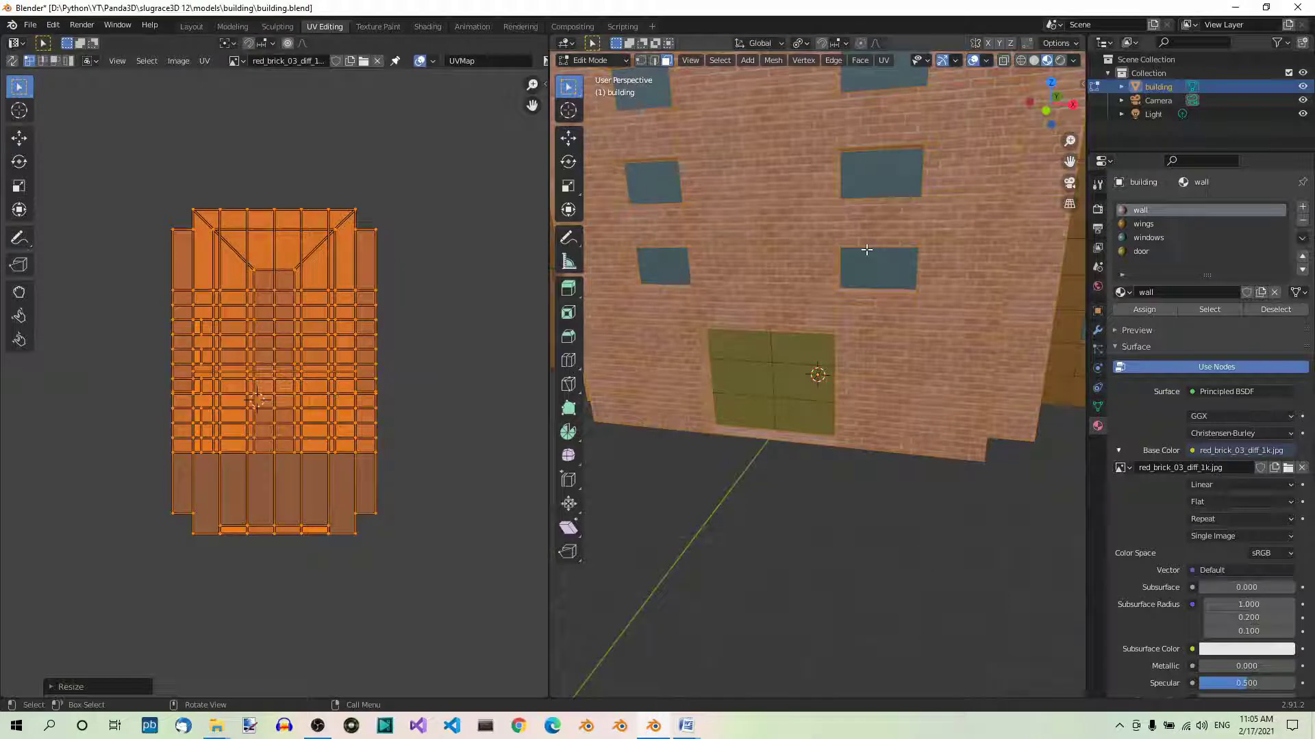
scroll(867, 254, "down", 5)
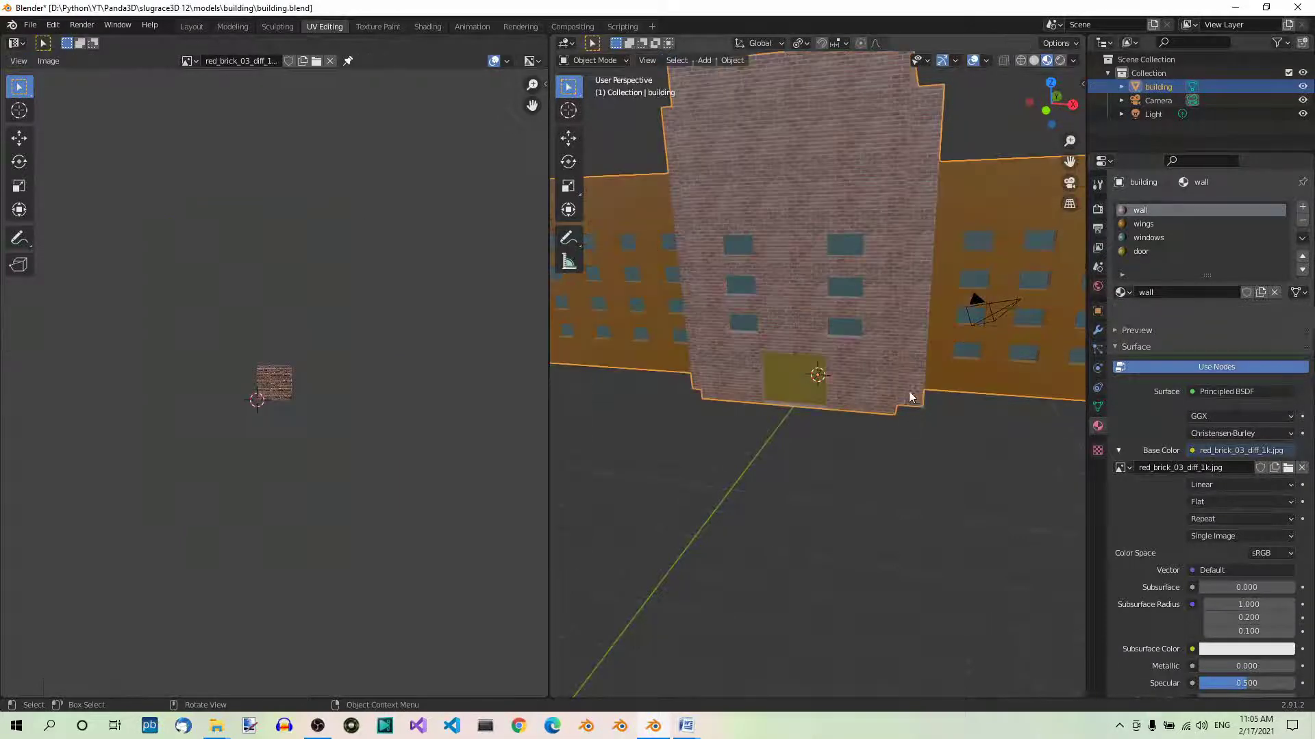
- Leave Edit Mode, examine the brick texture on the main wall up close, and save building.blend
key("Tab")
middle_click_drag(982, 401, 983, 552)
scroll(980, 536, "up", 4)
scroll(977, 529, "up", 3)
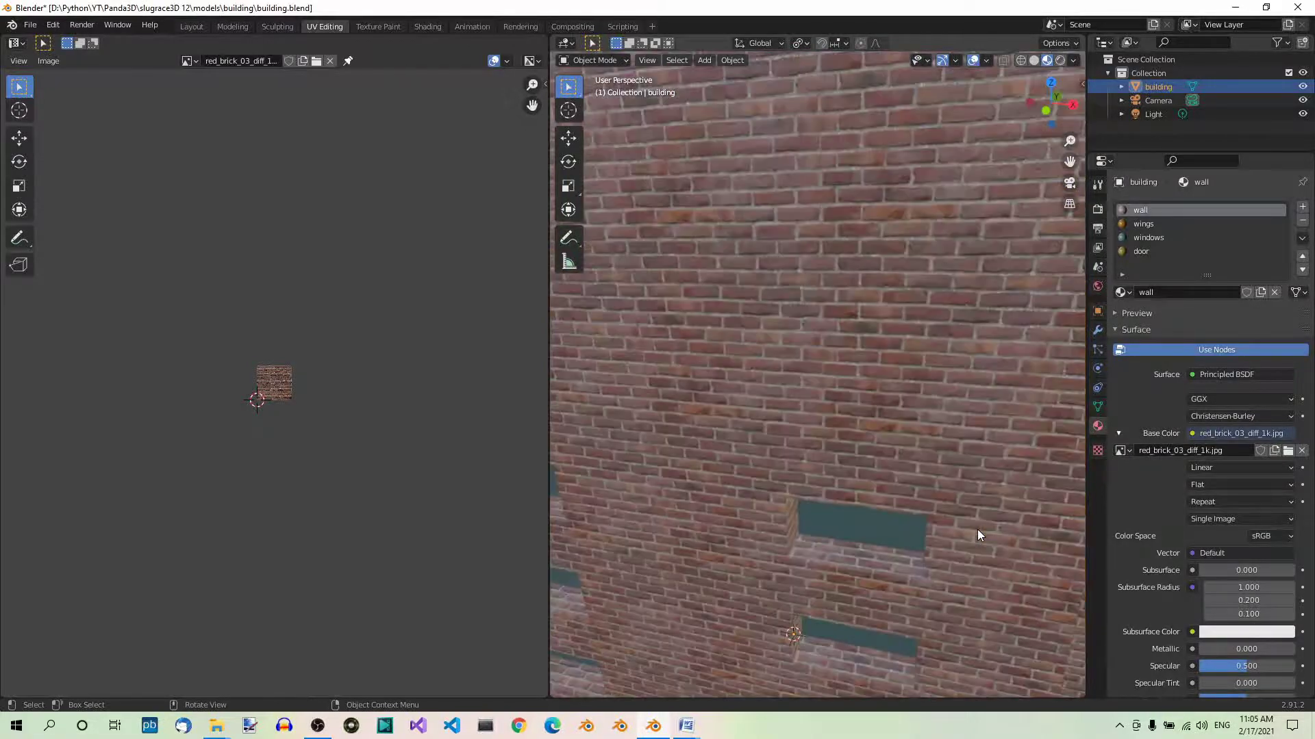
scroll(975, 520, "down", 5)
scroll(972, 510, "up", 6)
scroll(973, 511, "up", 2)
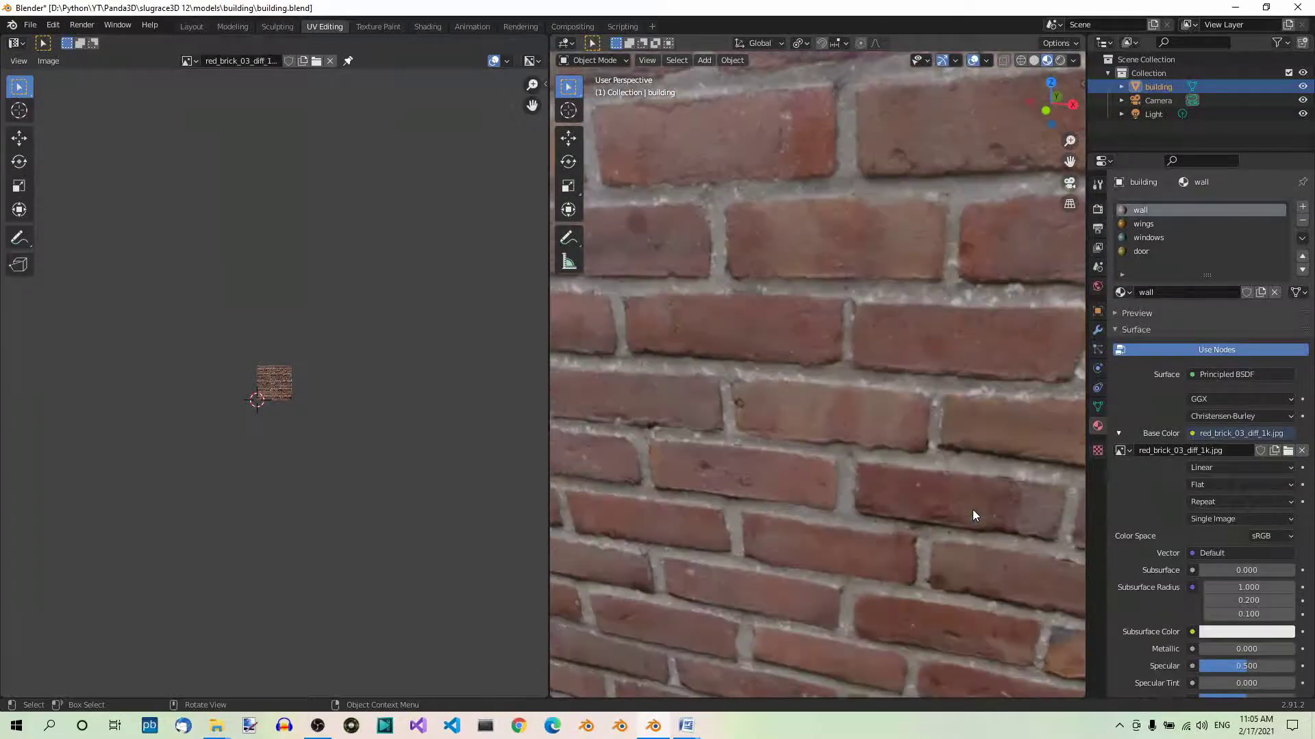
scroll(973, 511, "down", 9)
key("shift")
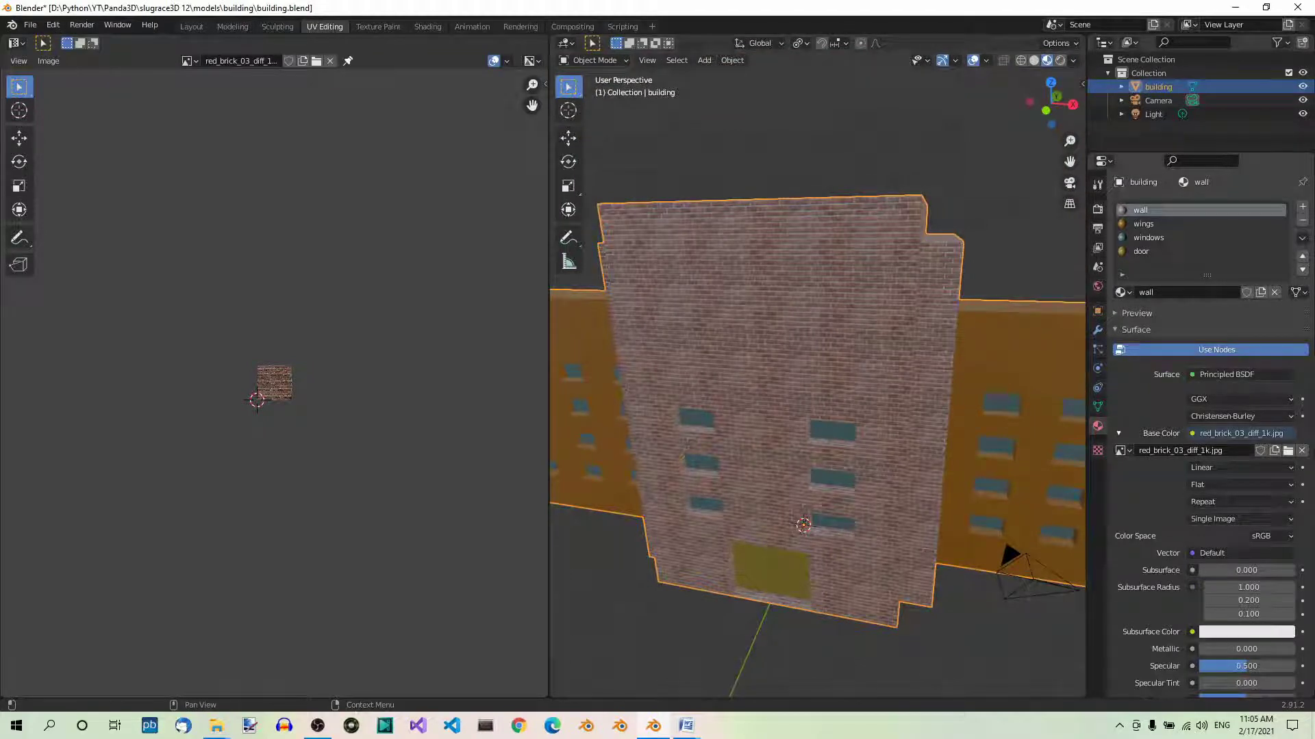
scroll(294, 438, "up", 8)
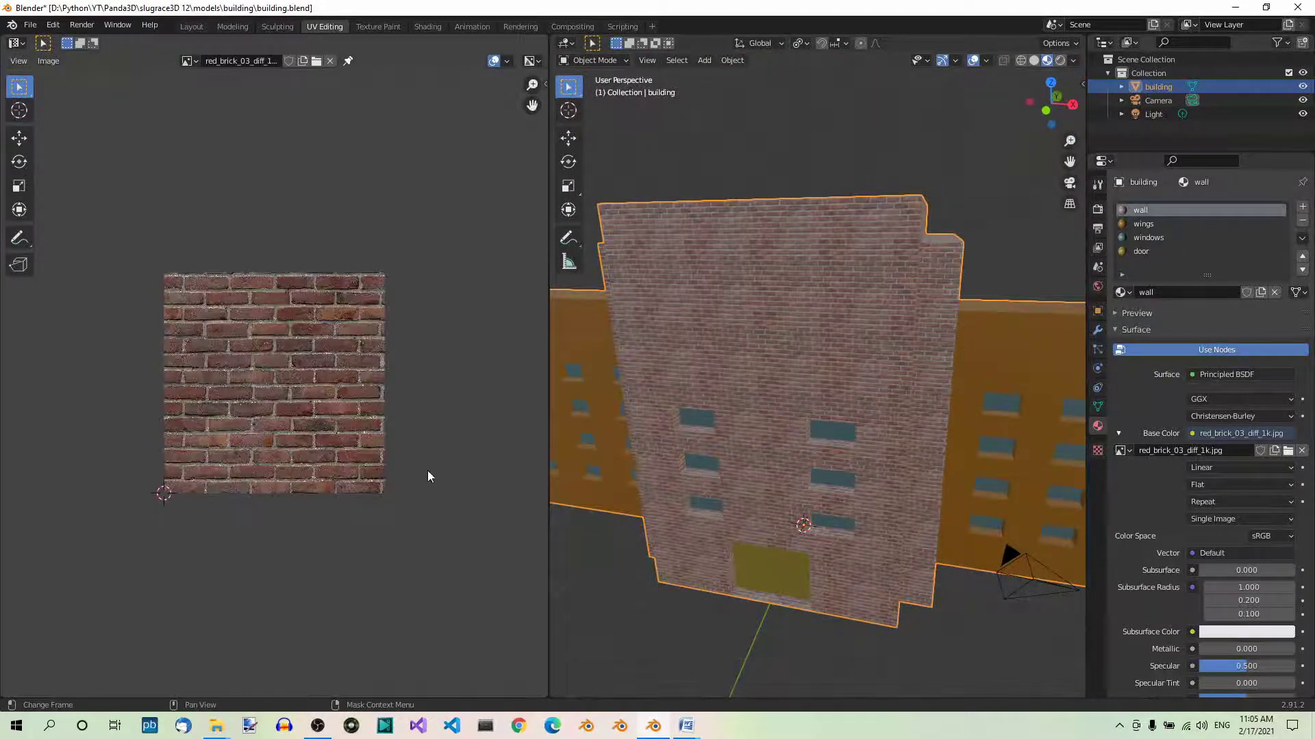
key("ctrl+s")
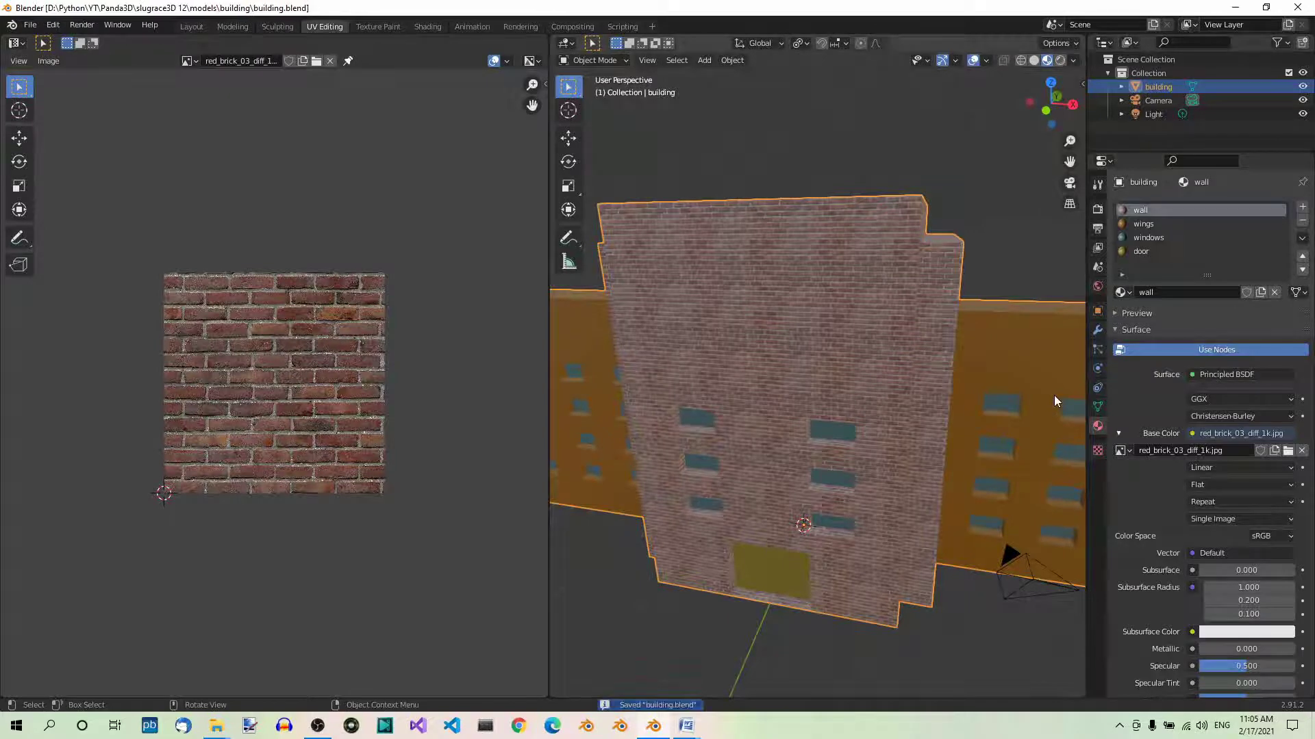
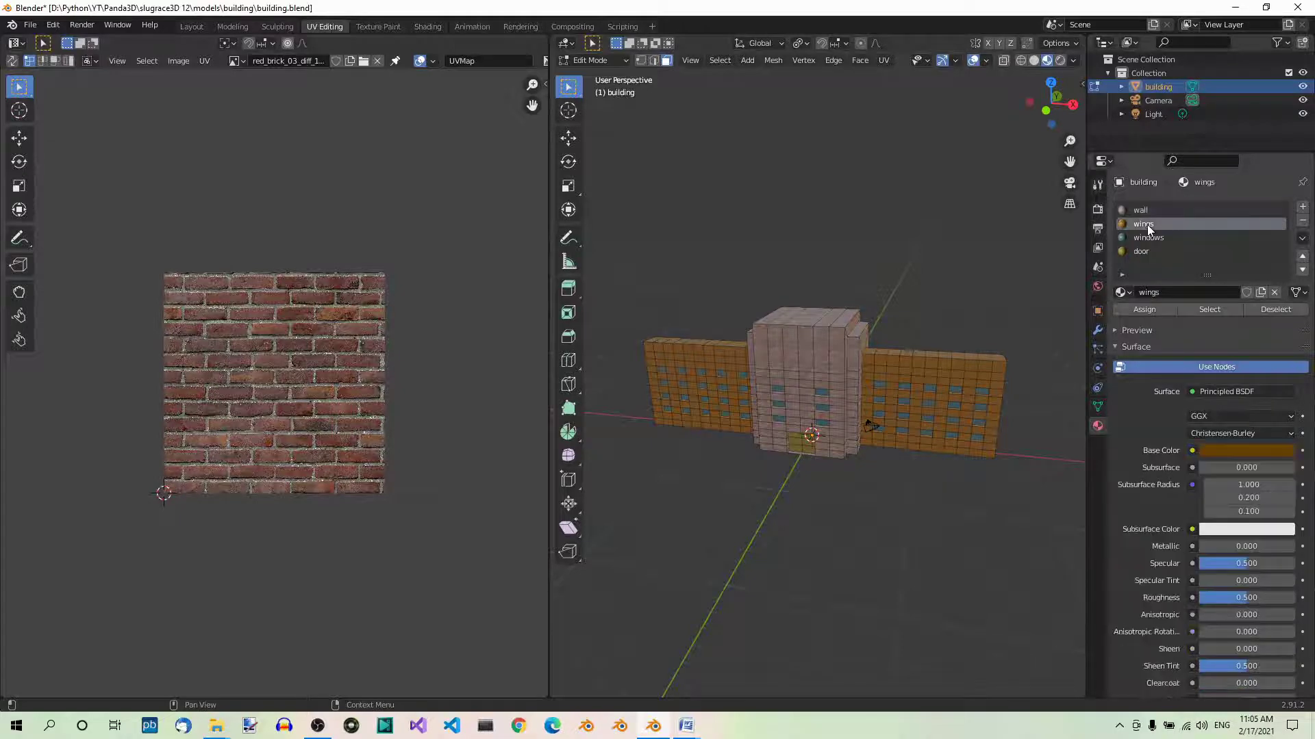
- Select all faces that use the wings material in Edit Mode and unwrap them with Cube Projection
left_click(1210, 310)
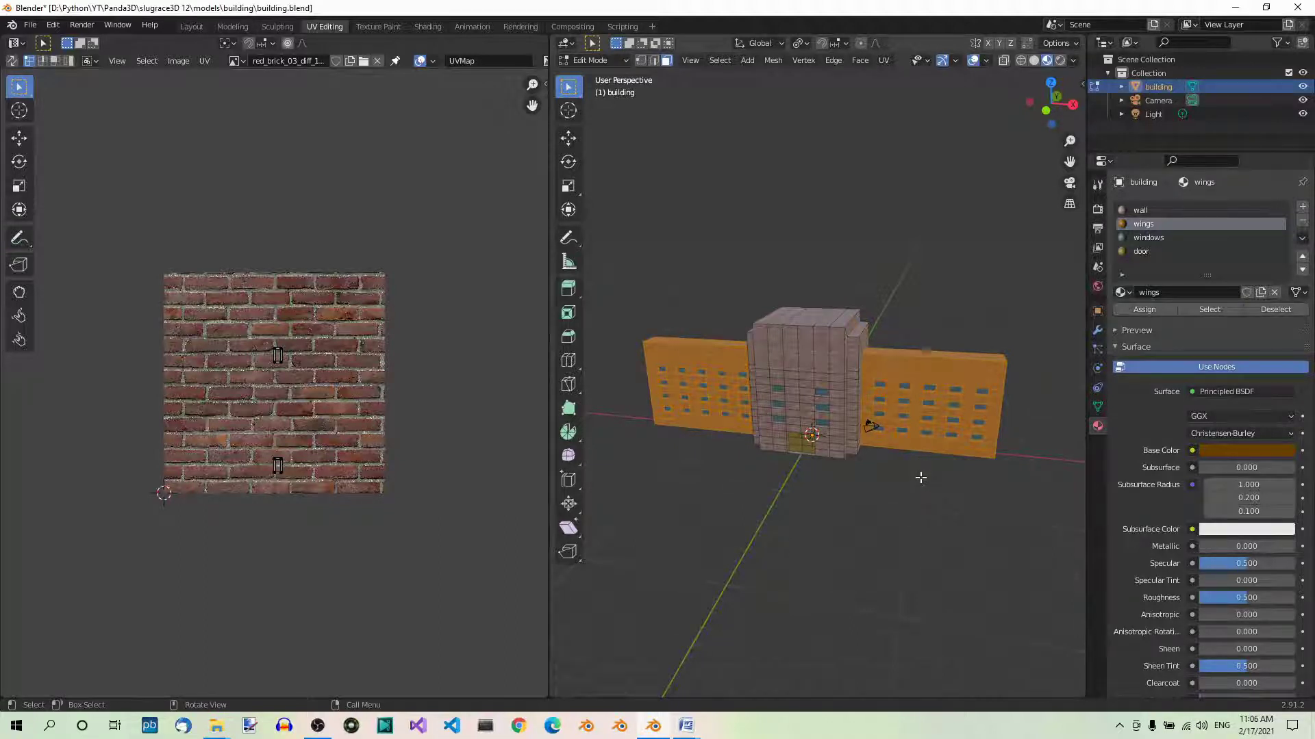
left_click(886, 60)
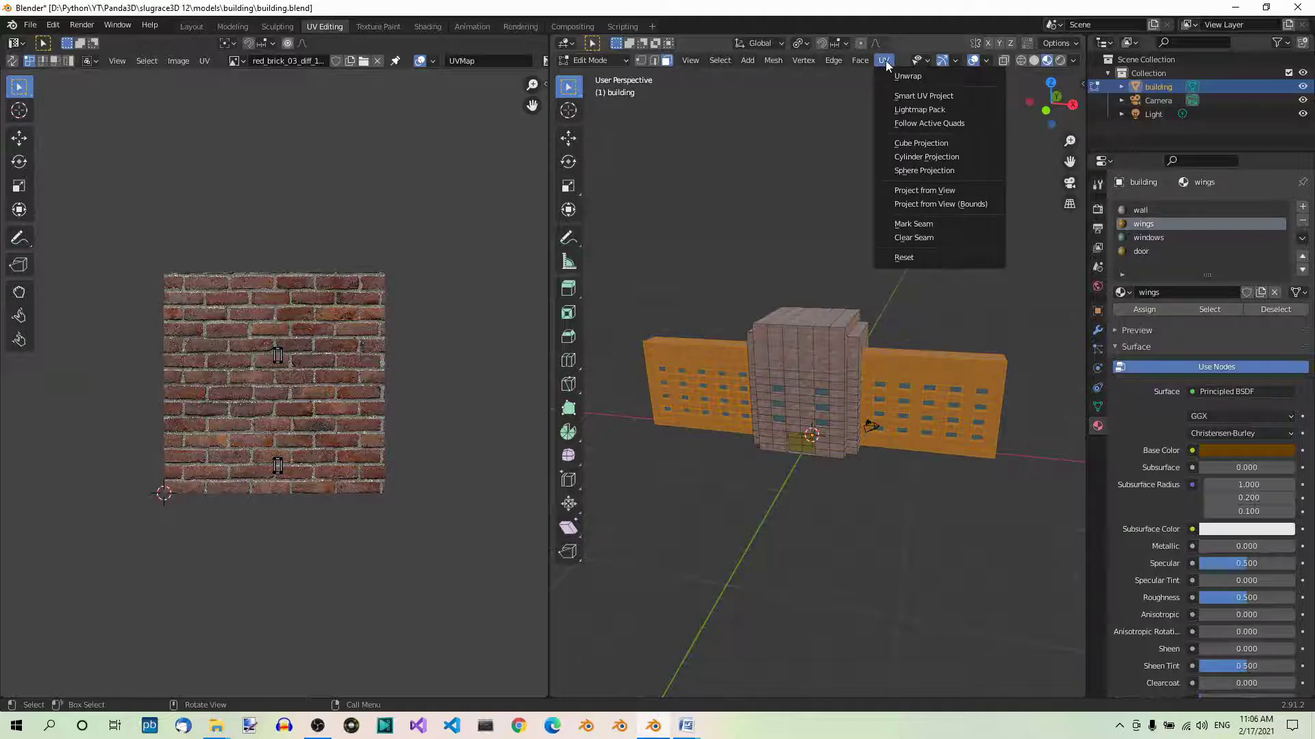
left_click(925, 142)
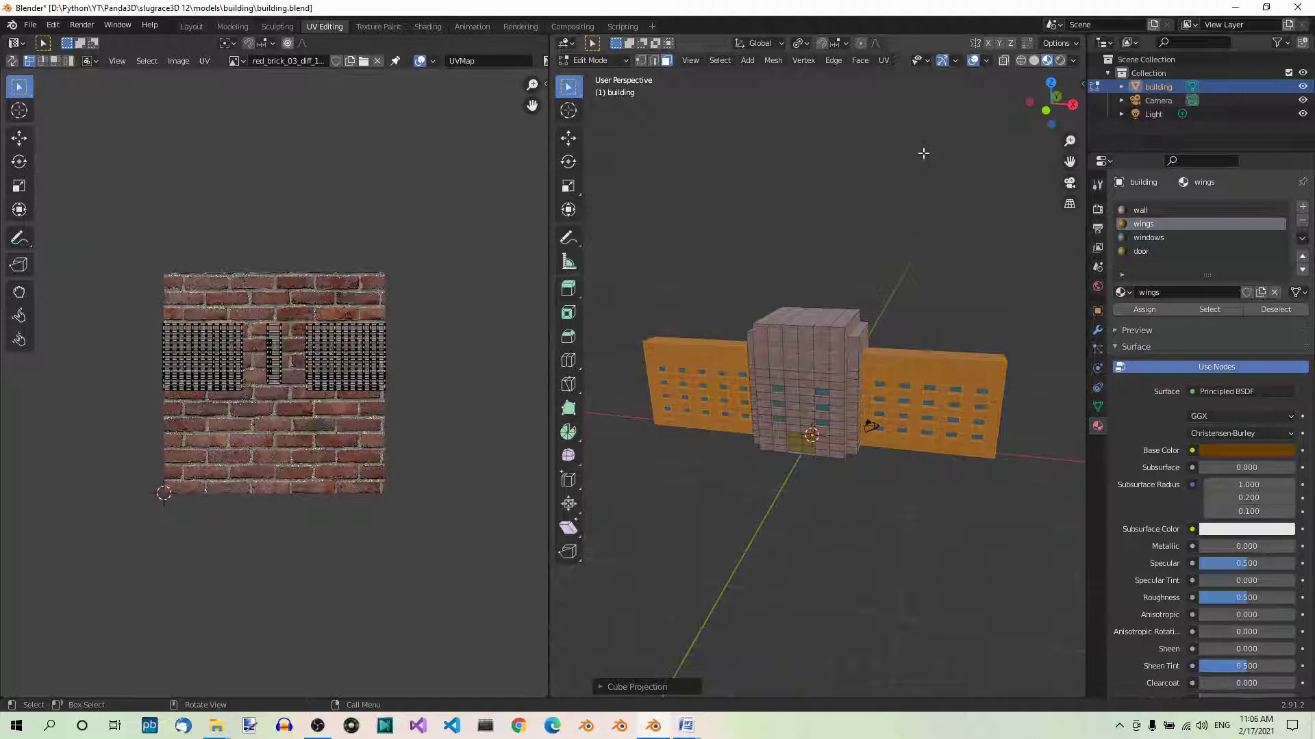
- Assign sandstone_blocks_08_diff_1k.jpg as an Image Texture to the wings material's Base Color
left_click(1191, 451)
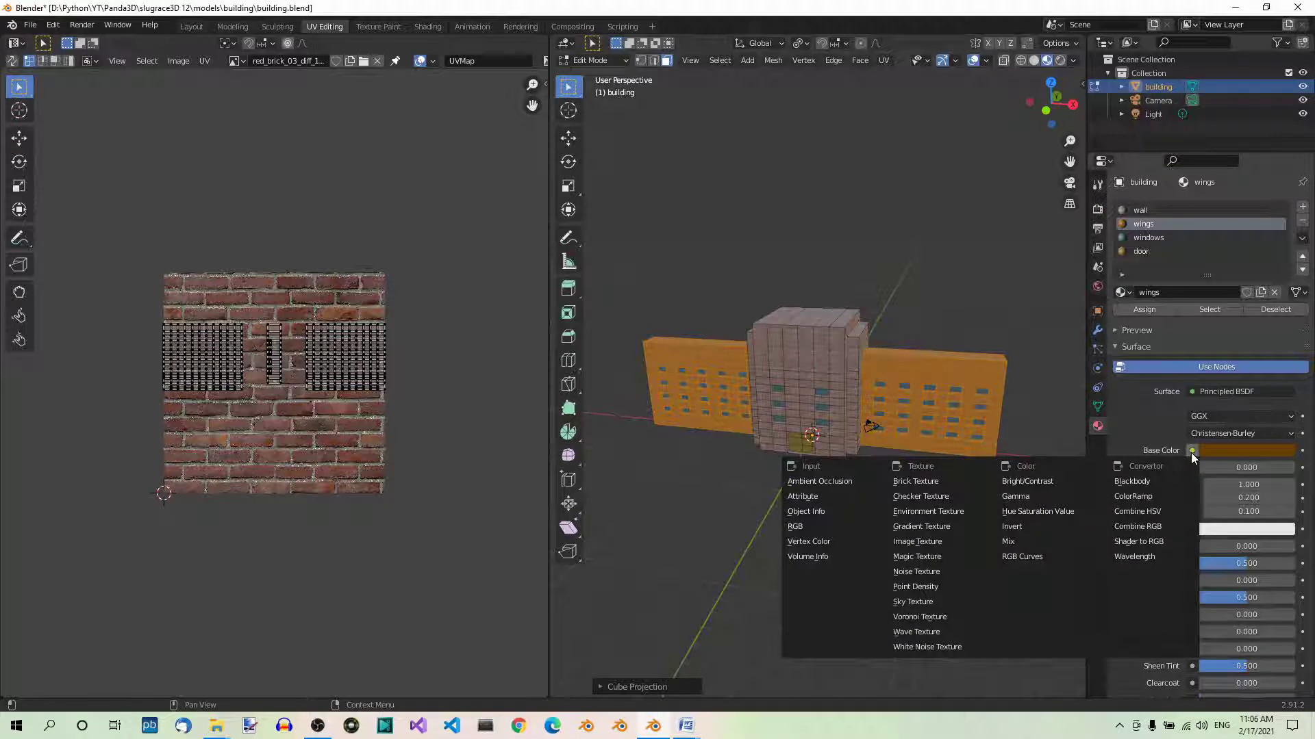
left_click(948, 542)
scroll(947, 534, "up", 2)
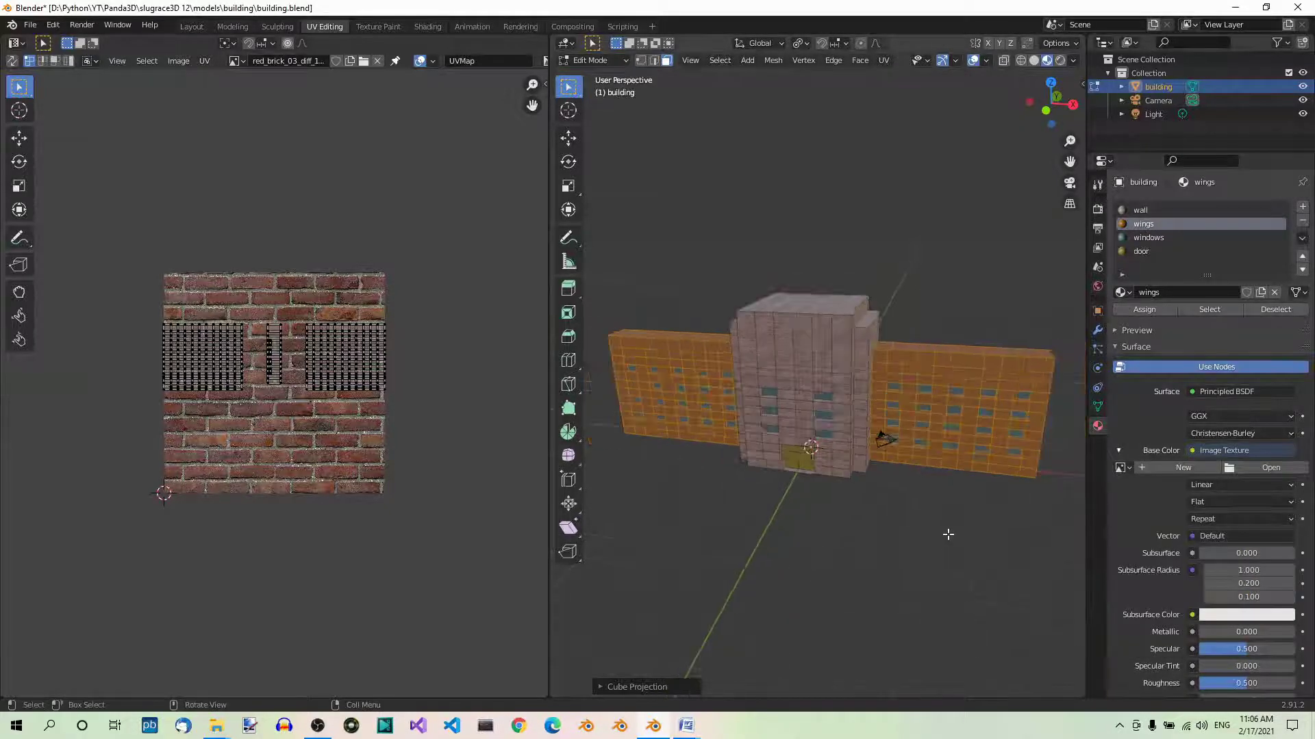
left_click(1277, 469)
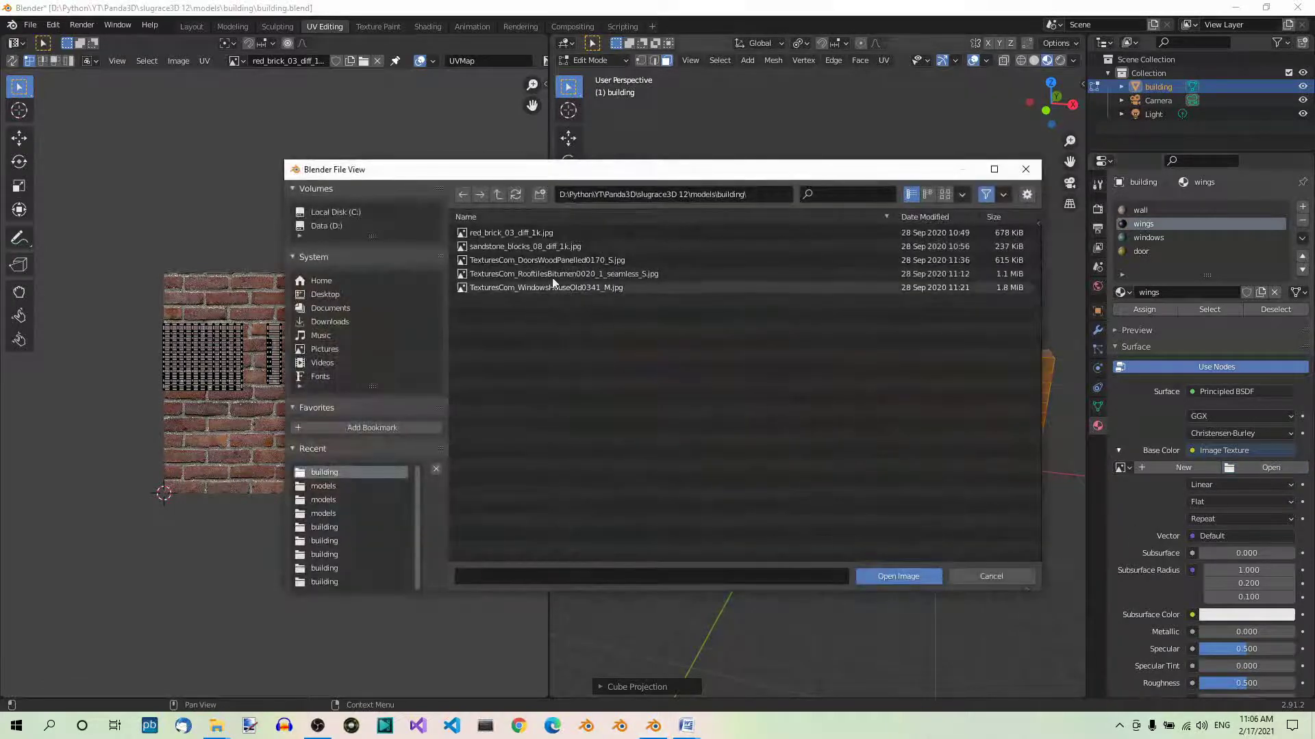
left_click(518, 246)
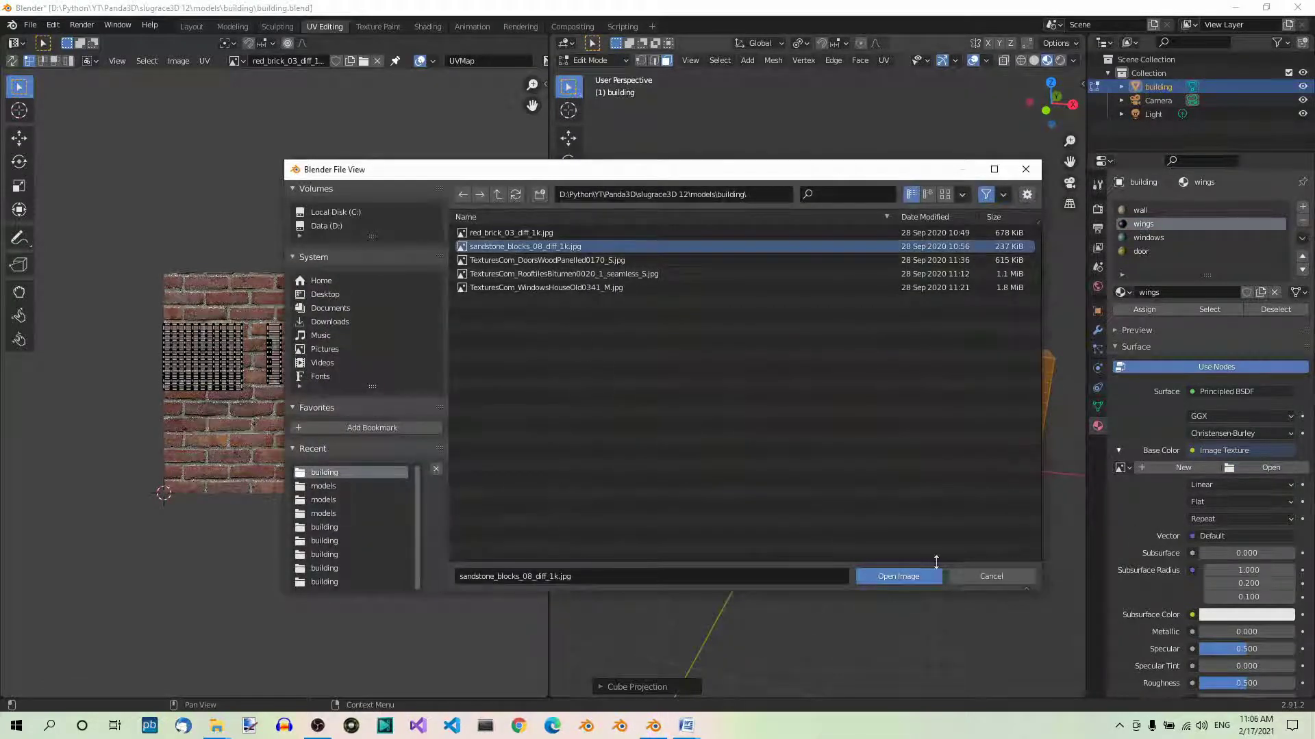
left_click(917, 575)
scroll(951, 481, "up", 2)
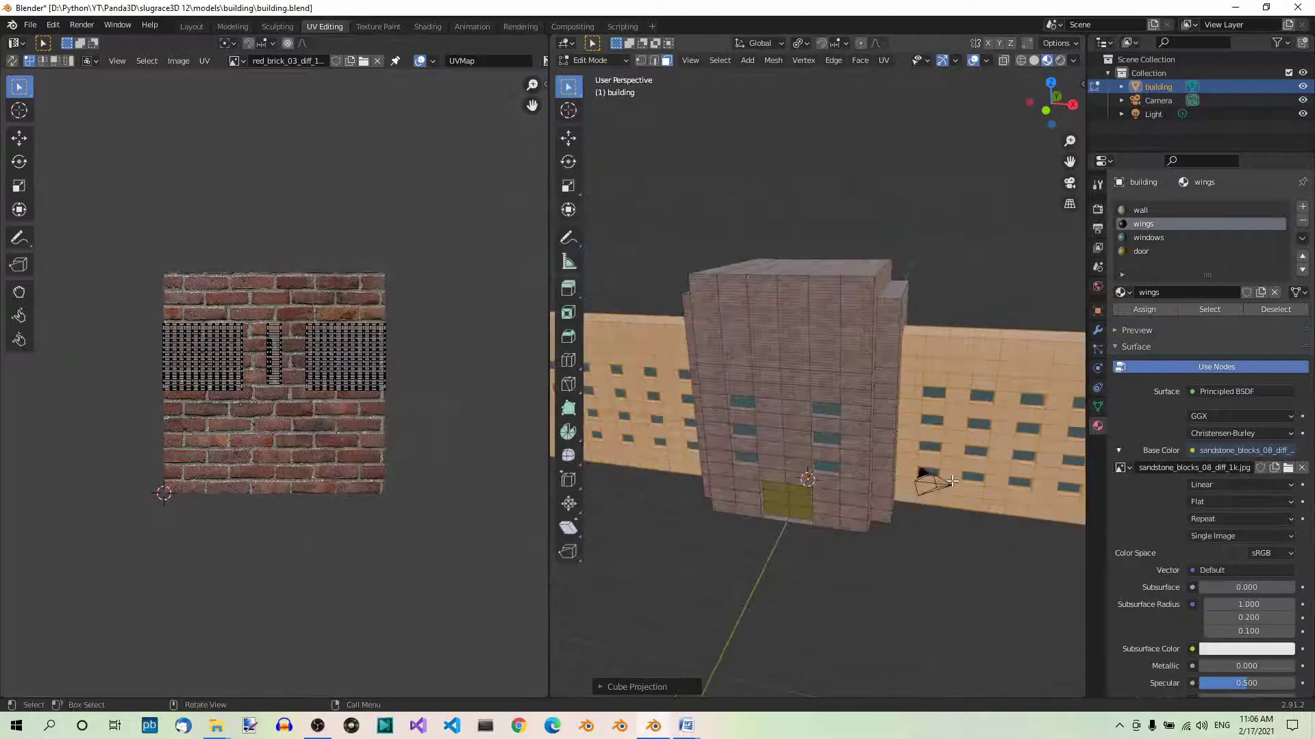
scroll(952, 482, "down", 1)
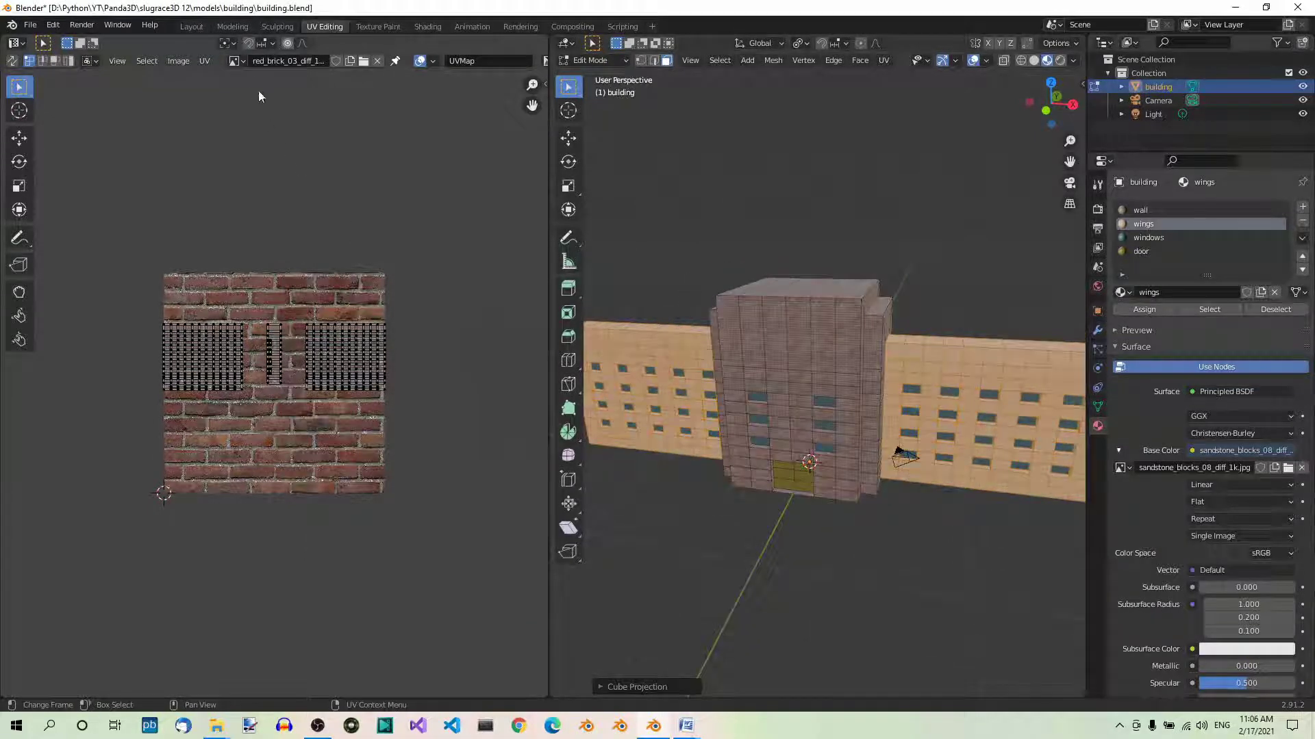
- Display sandstone_blocks_08_diff_1k.jpg in the UV editor behind the wing faces' UV layout
left_click(240, 60)
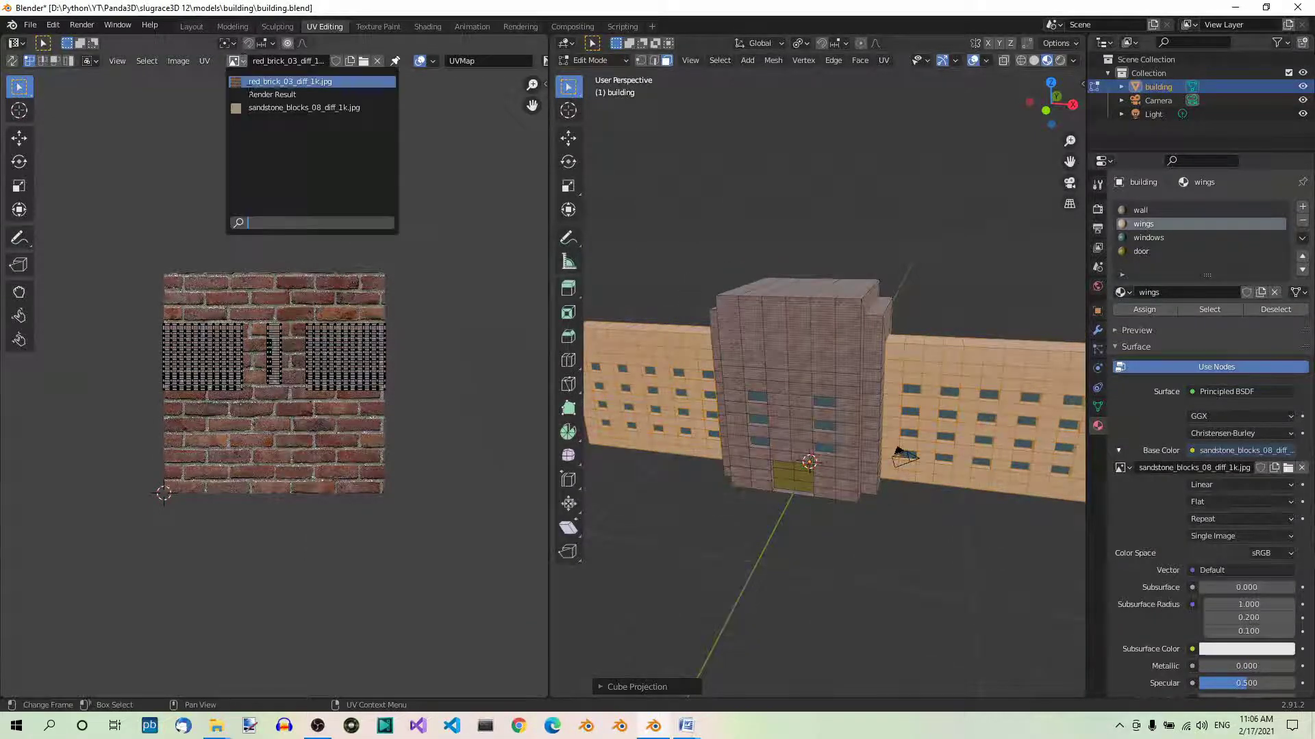
left_click(271, 106)
scroll(356, 310, "up", 3)
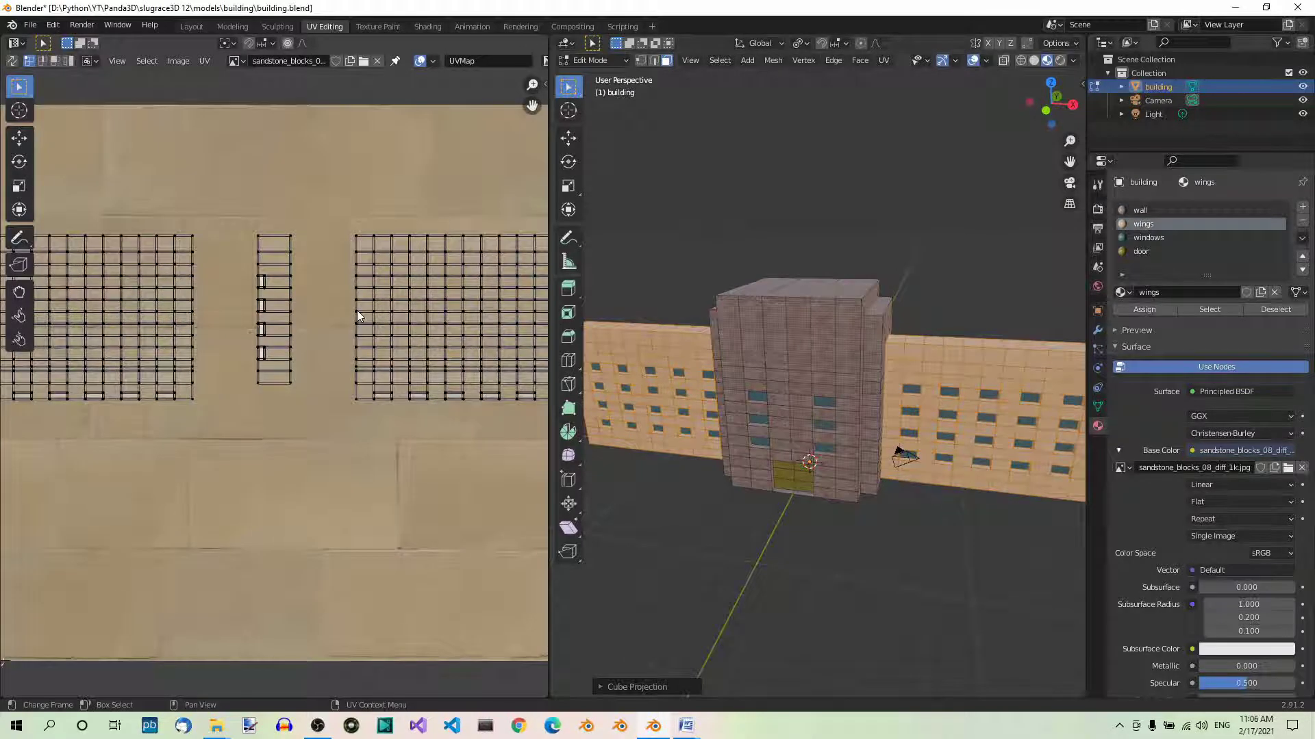
scroll(965, 452, "up", 2)
scroll(938, 530, "down", 2)
- Select all UVs of the wing faces and scale them by a factor of 25
scroll(972, 548, "up", 6)
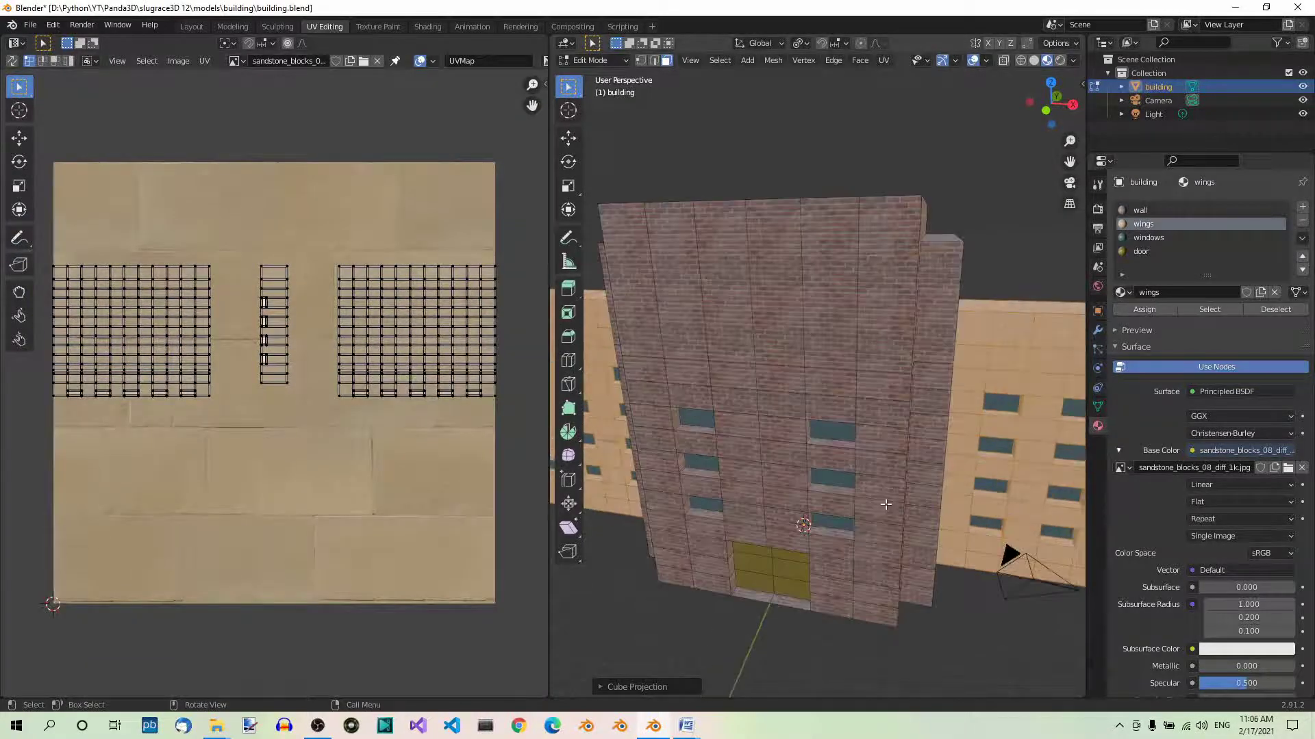
scroll(933, 466, "down", 5)
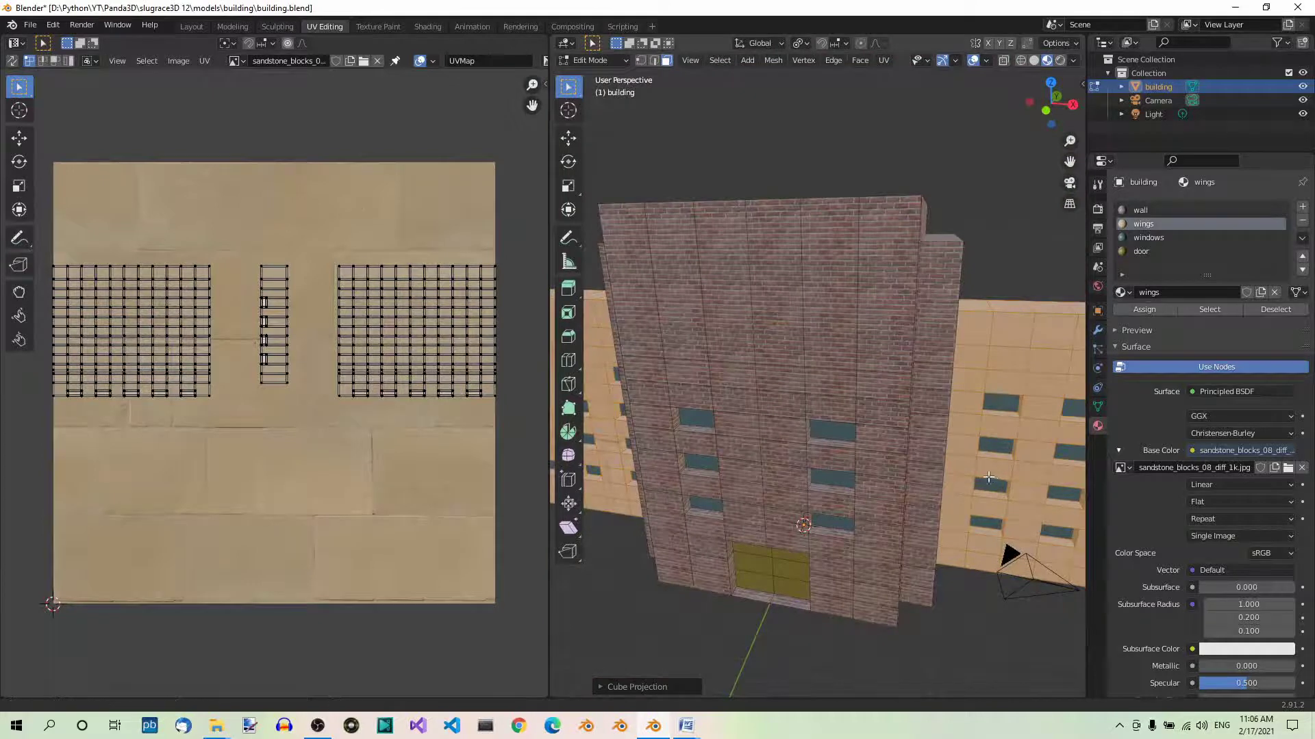
middle_click_drag(989, 482, 857, 446)
scroll(857, 445, "up", 6)
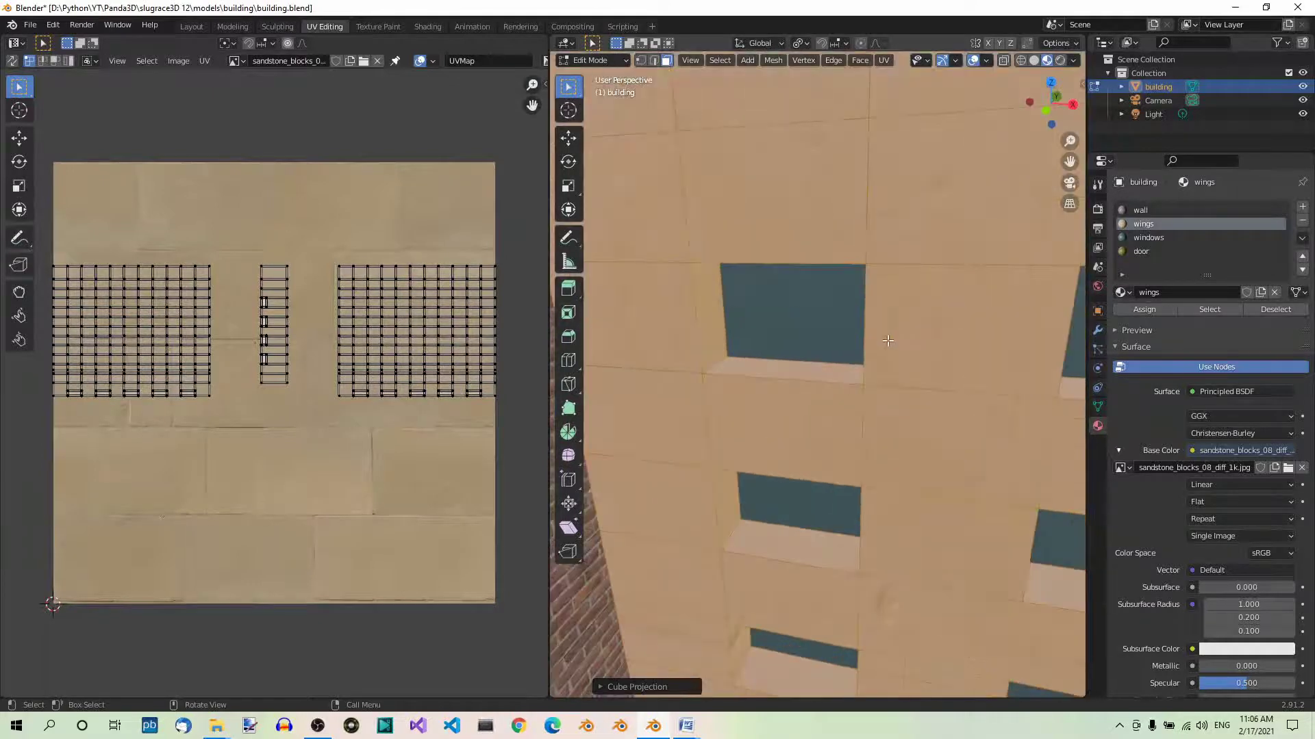
scroll(887, 340, "down", 5)
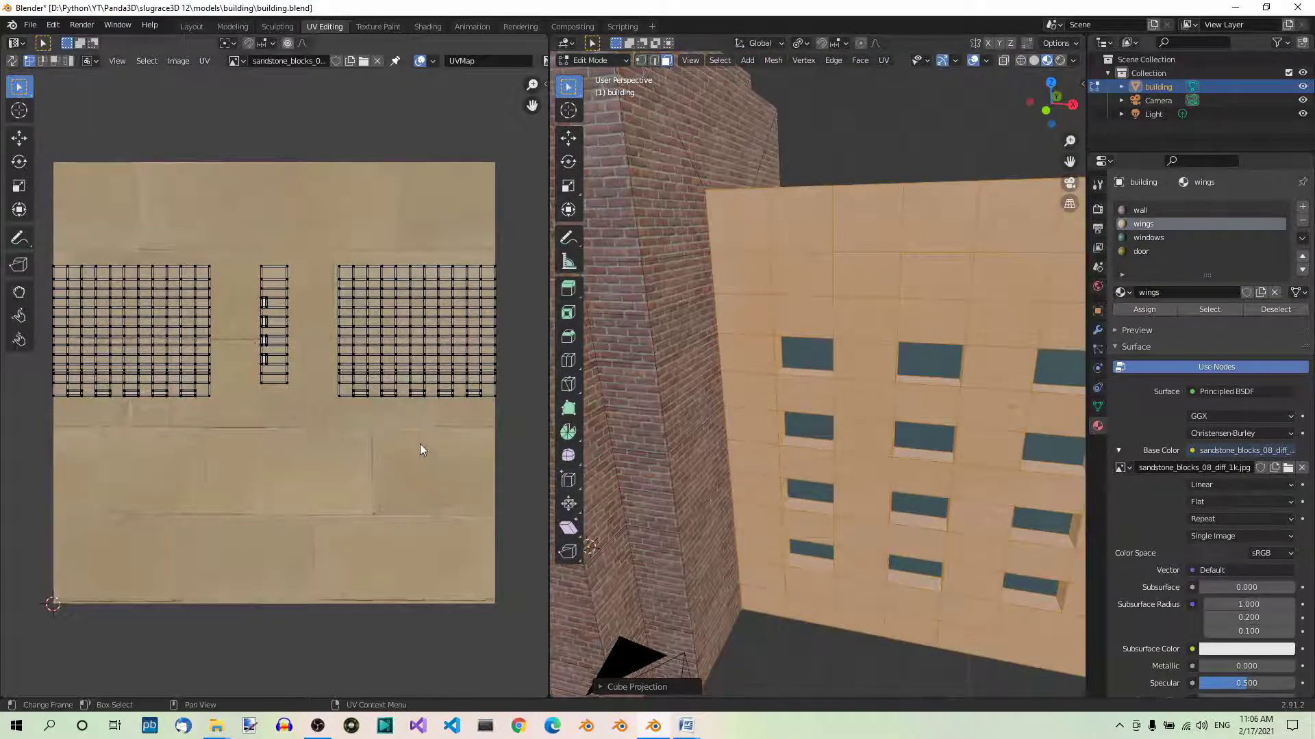
key("a")
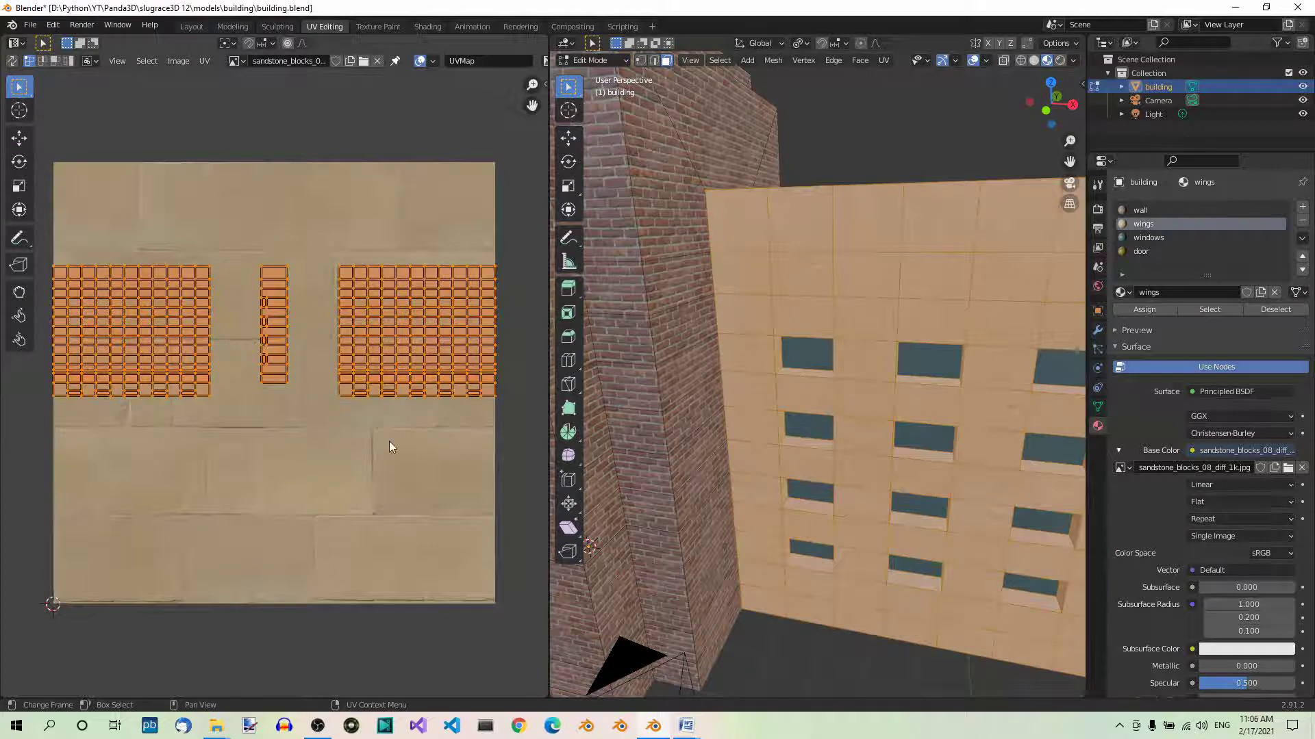
type("s25")
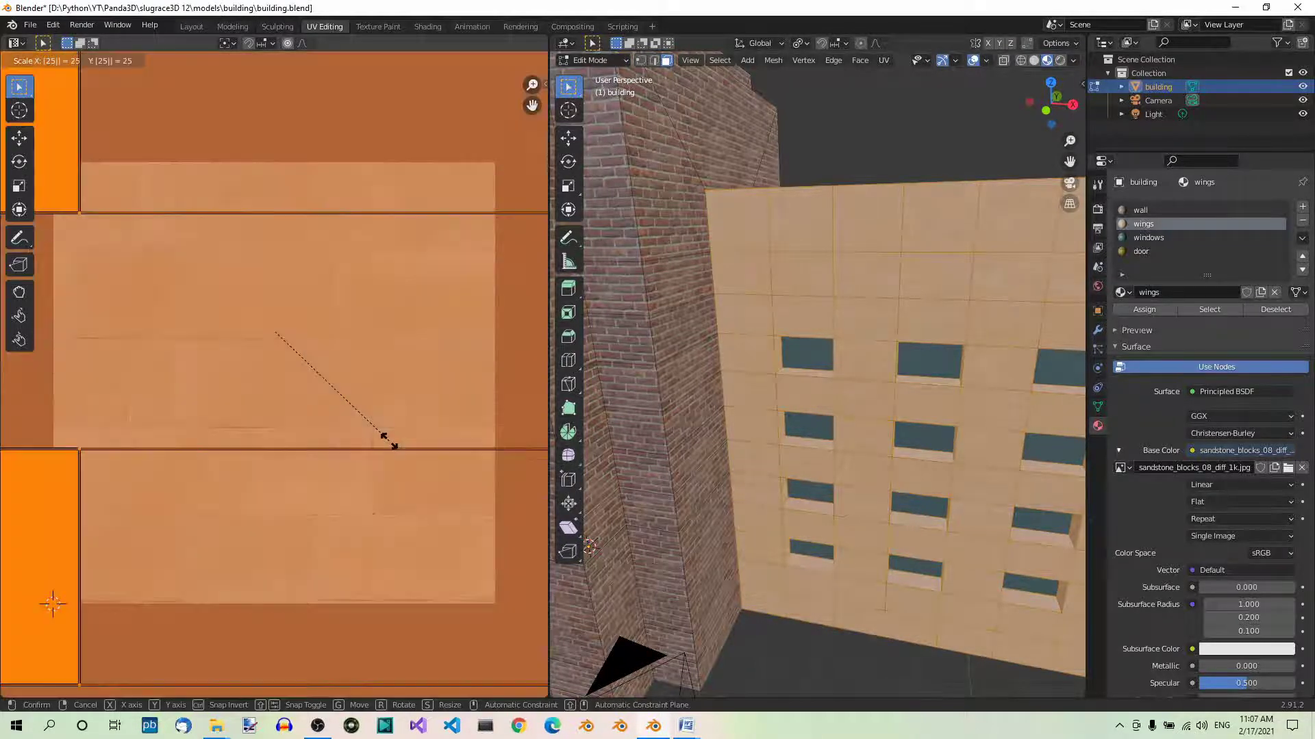
key("Return")
scroll(389, 441, "down", 4)
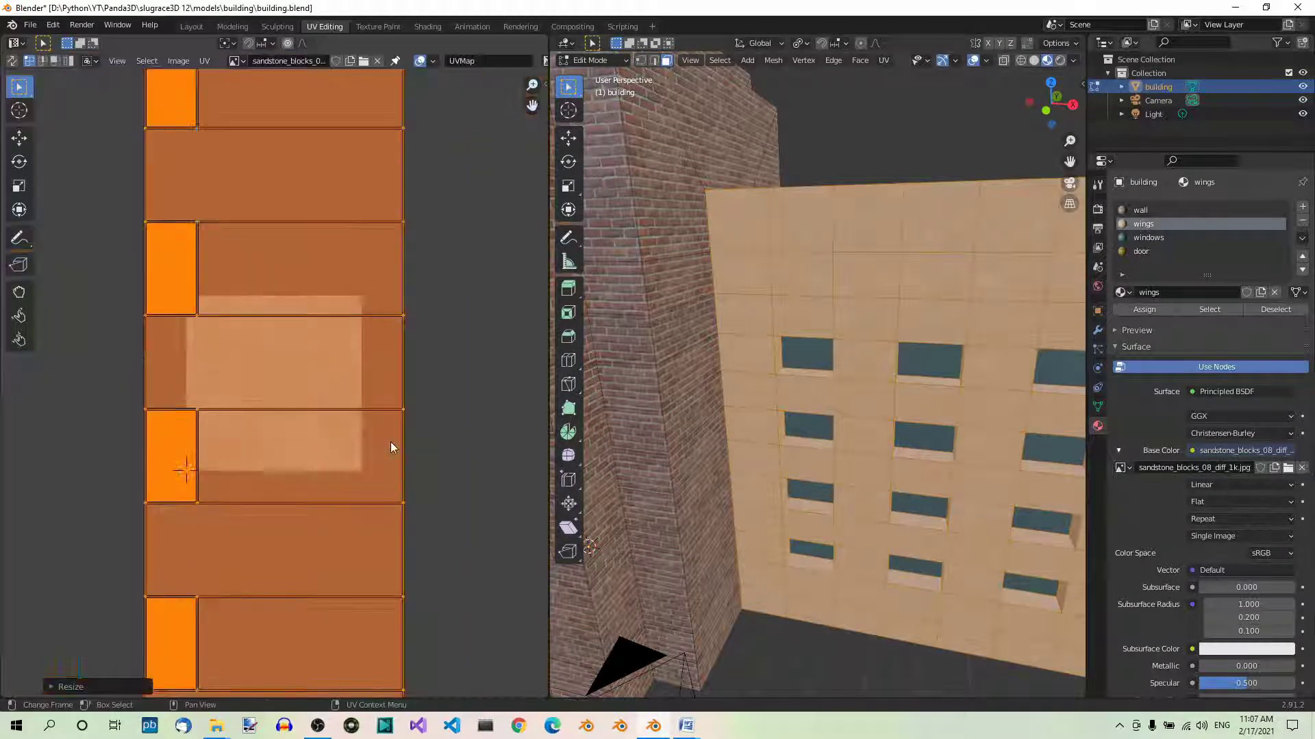
scroll(391, 442, "down", 8)
scroll(411, 445, "up", 2)
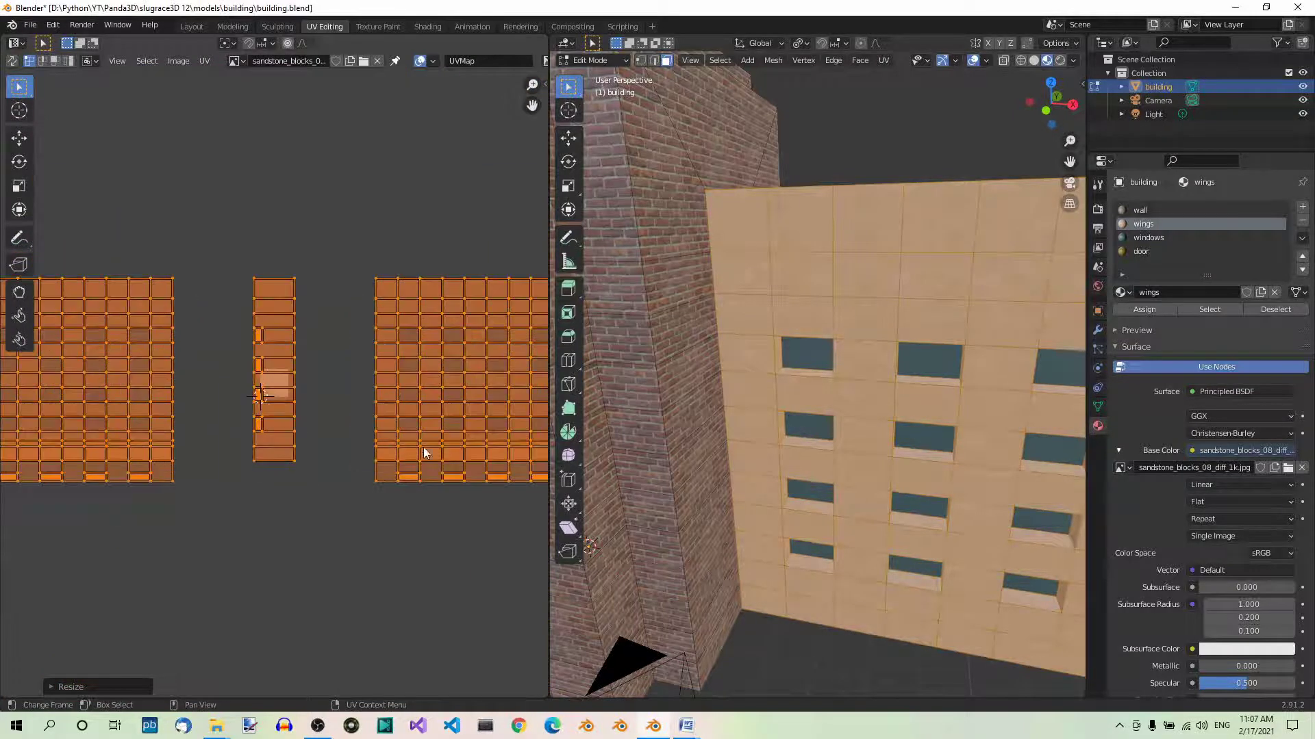
- Inspect the sandstone texture on the wings up close, return to Object Mode and save the file
scroll(839, 335, "up", 6)
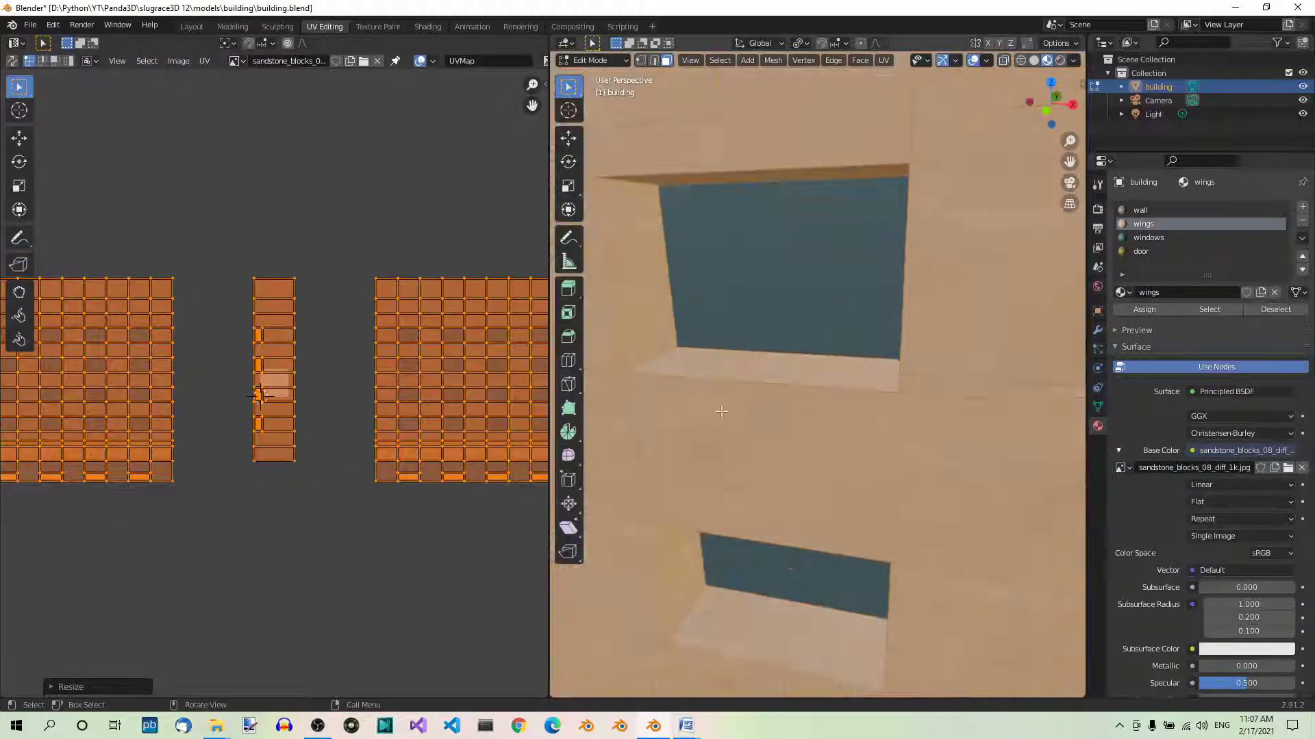
scroll(793, 445, "up", 4)
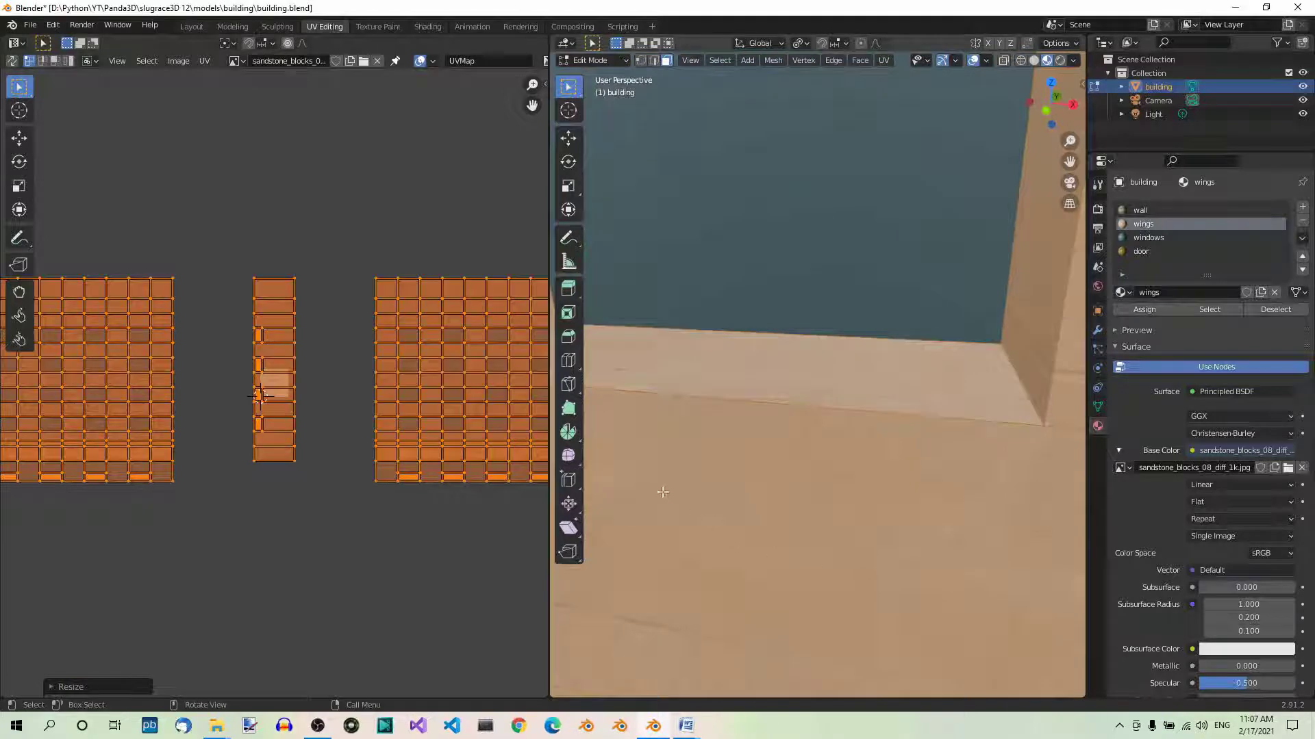
scroll(873, 613, "down", 12)
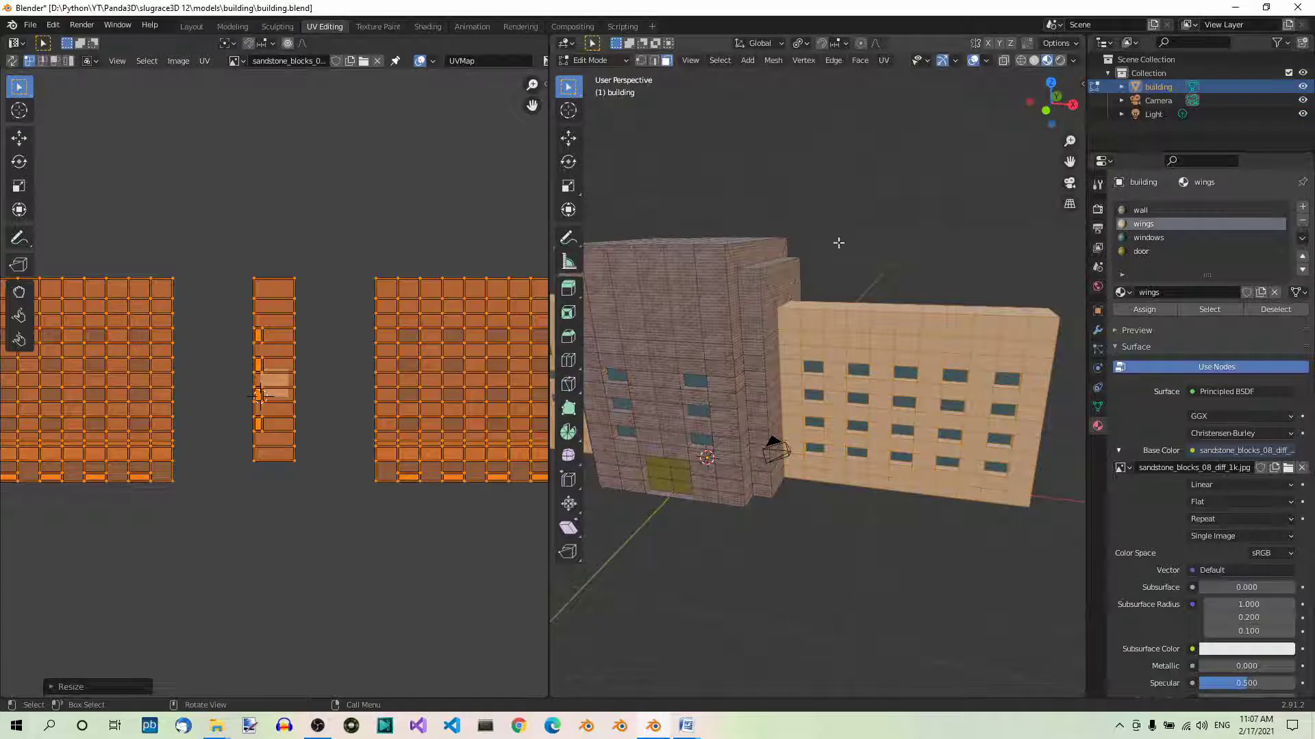
key("Tab")
scroll(914, 326, "up", 8)
scroll(911, 354, "down", 8)
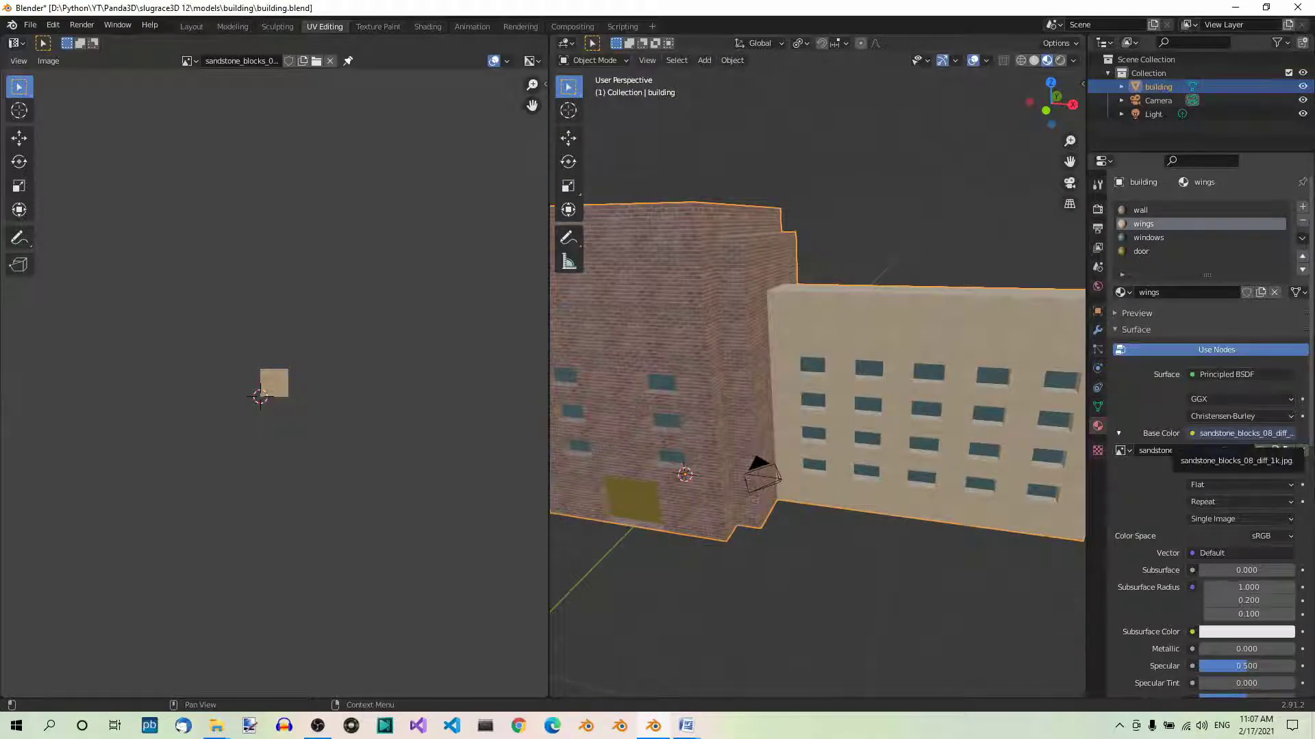
key("ctrl+s")
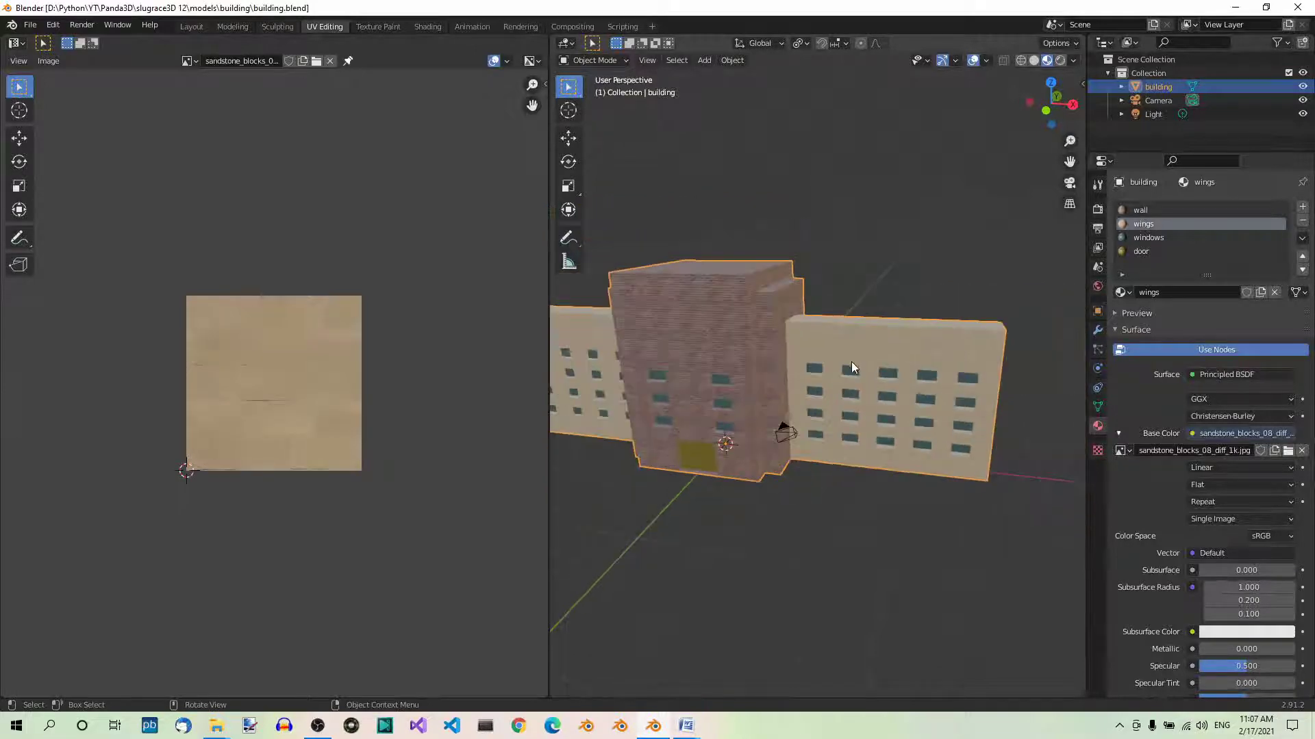
- Enter Edit Mode, clear the selection and circle-select the top faces of one wing and the central block
scroll(851, 362, "down", 2)
key("Tab")
scroll(814, 391, "down", 2)
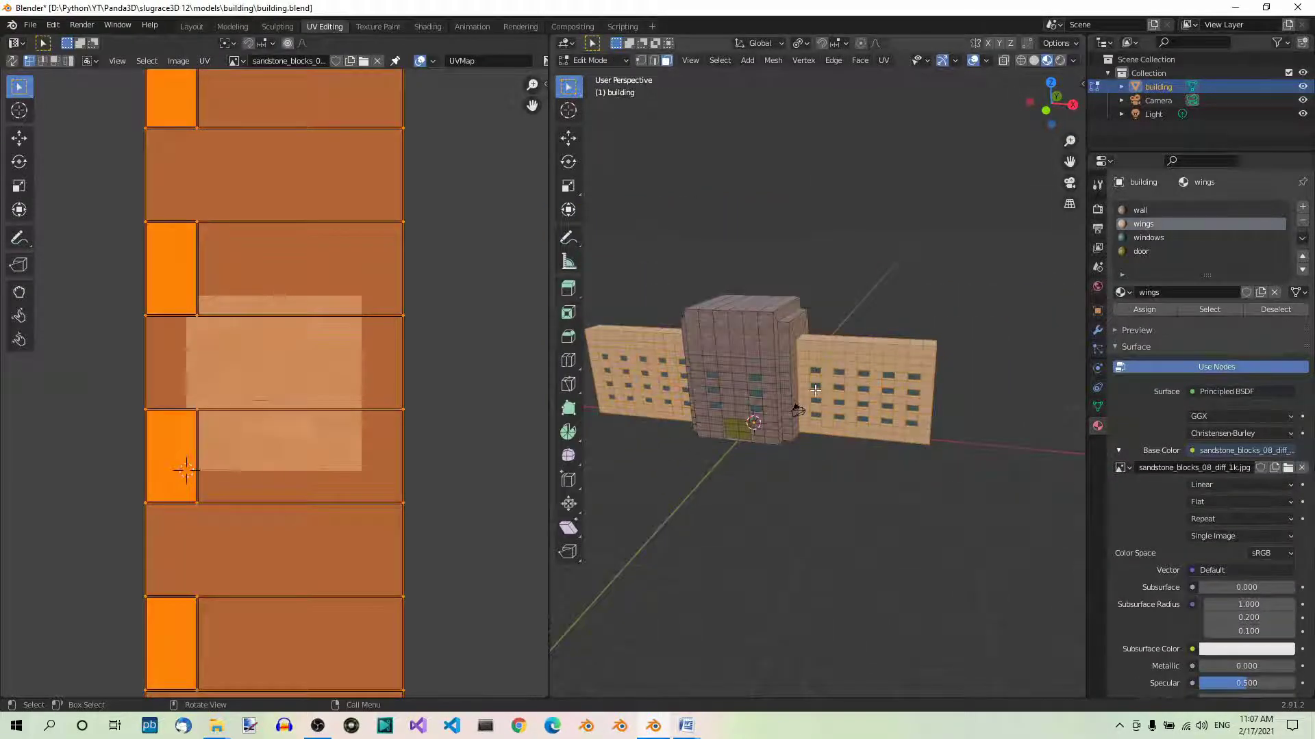
key("alt+a")
middle_click_drag(787, 433, 895, 484)
scroll(897, 480, "up", 1)
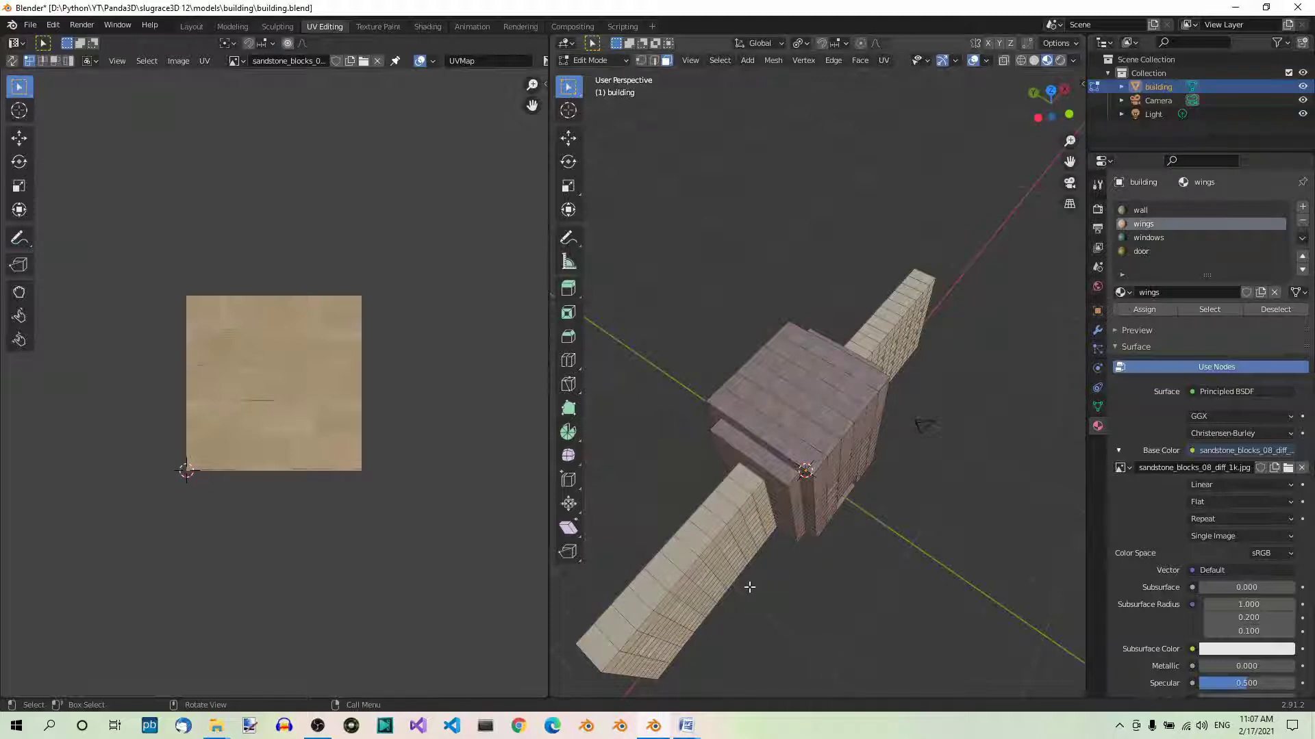
key("c")
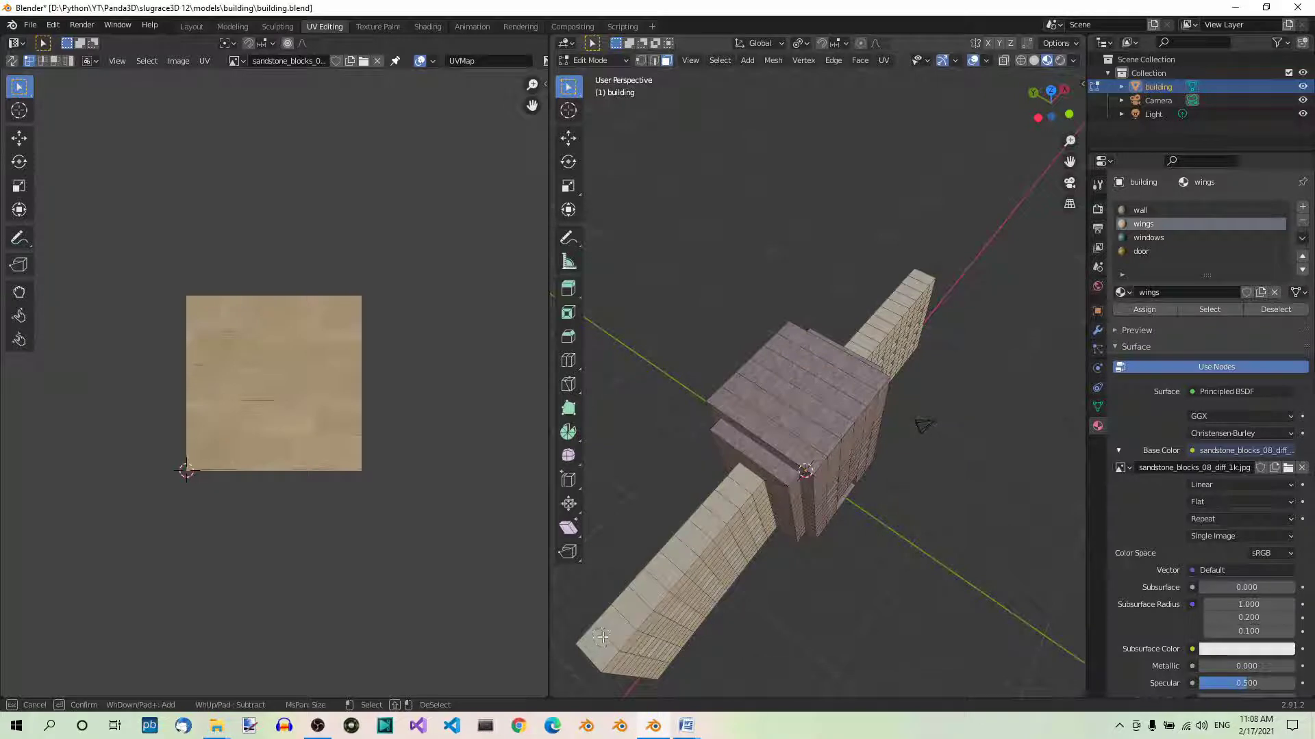
left_click_drag(597, 636, 728, 495)
left_click_drag(784, 420, 823, 373)
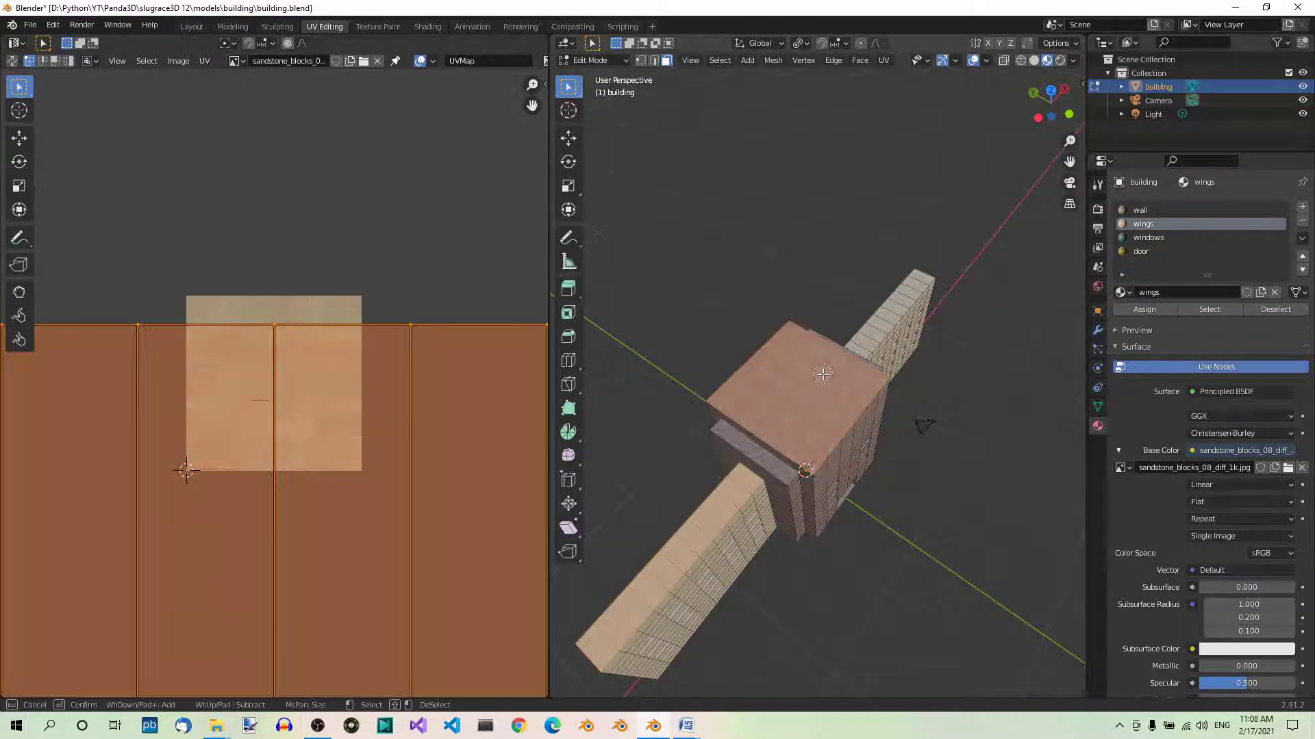
key("Escape")
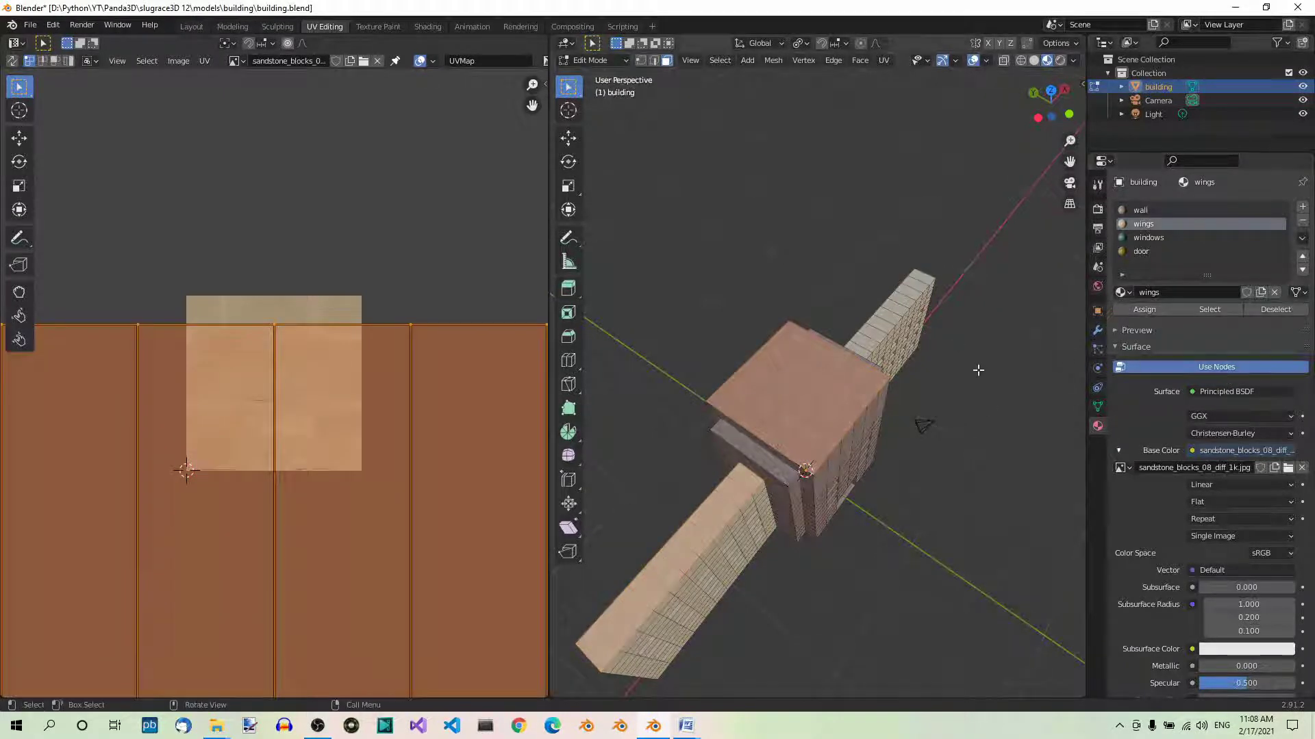
- Add the top faces of the other wing to the selection with Circle Select
middle_click_drag(978, 370, 810, 376)
scroll(811, 376, "up", 3)
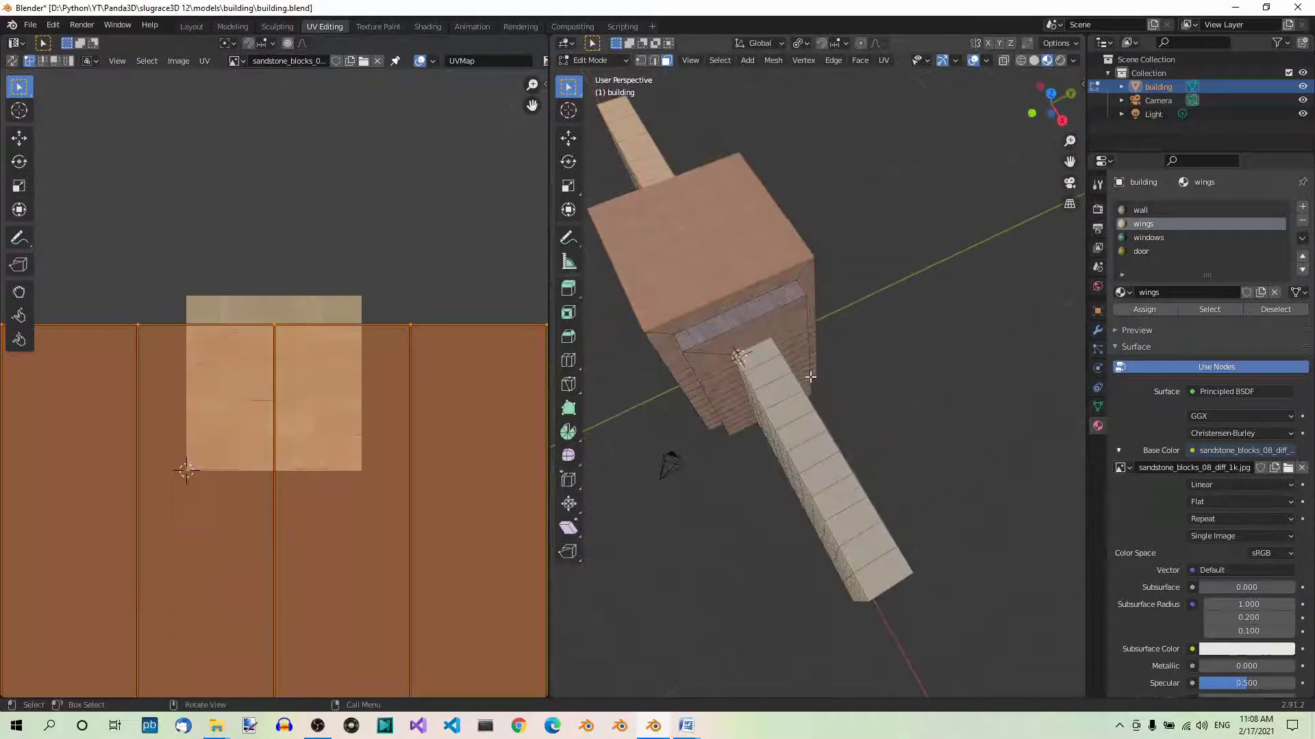
scroll(811, 377, "up", 2)
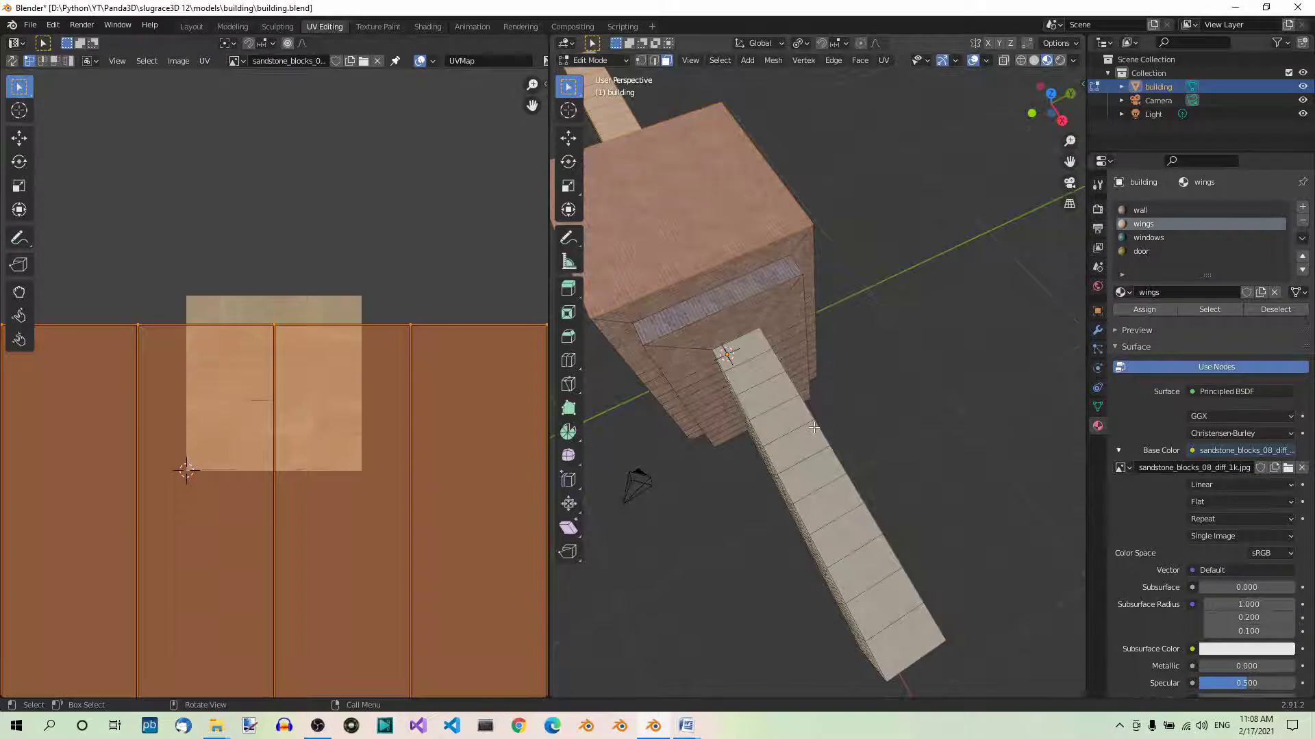
key("c")
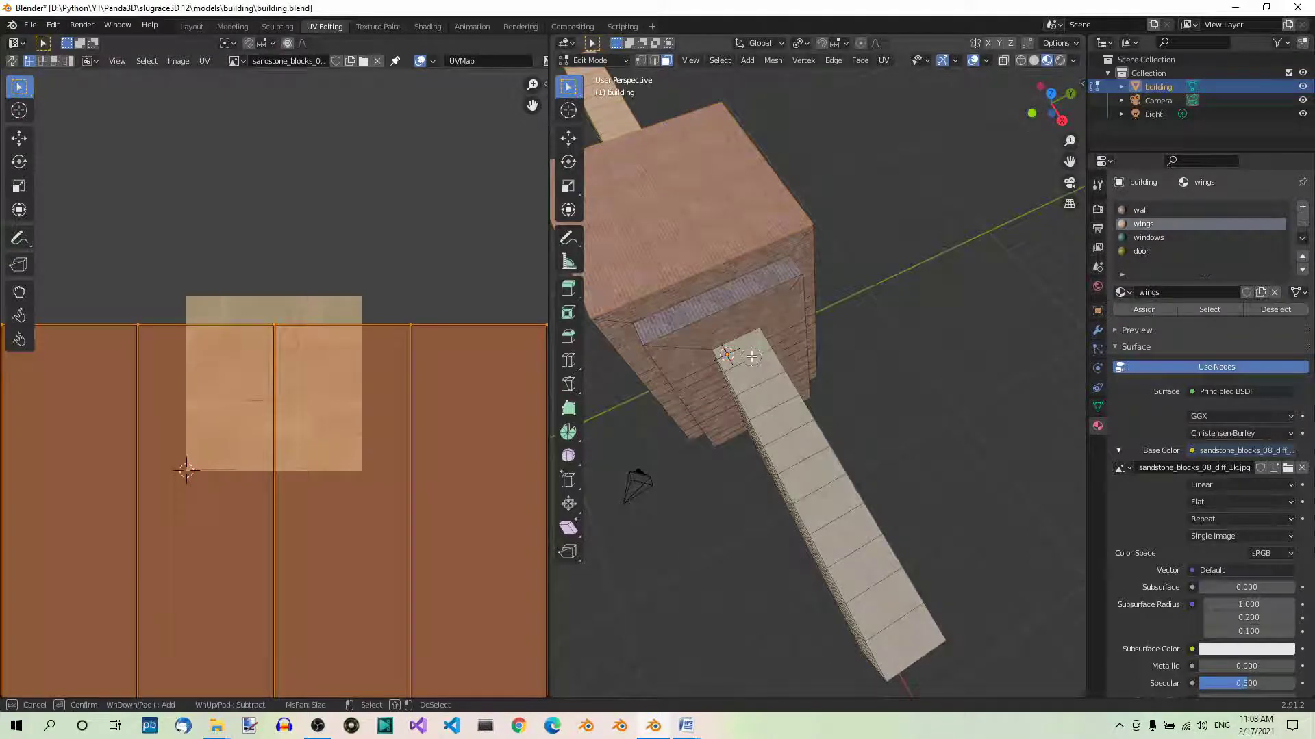
mouse_move(759, 371)
left_mouse_down()
mouse_move(794, 462)
mouse_move(912, 602)
mouse_move(902, 616)
mouse_move(879, 590)
left_mouse_up()
right_click(878, 591)
scroll(880, 589, "down", 3)
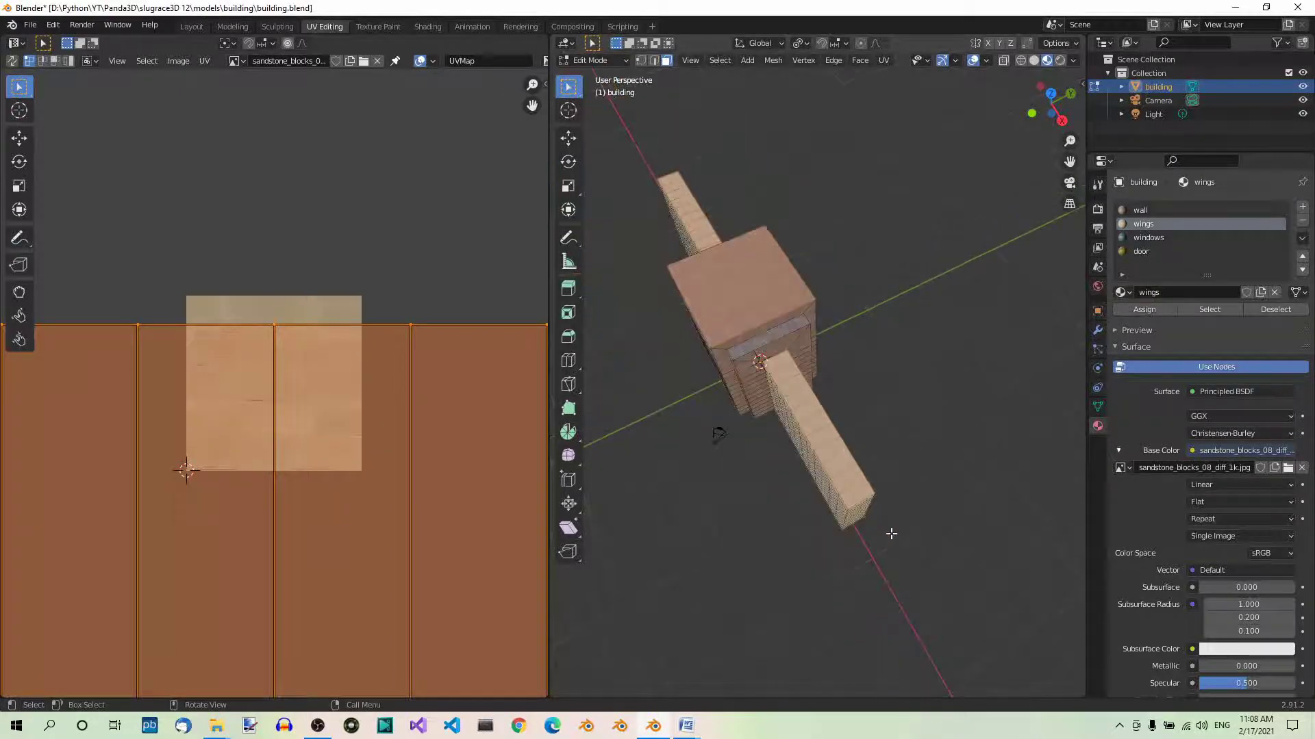
- Check the selected roof faces in Wireframe shading, and return the viewport to Material Preview
left_click(1021, 60)
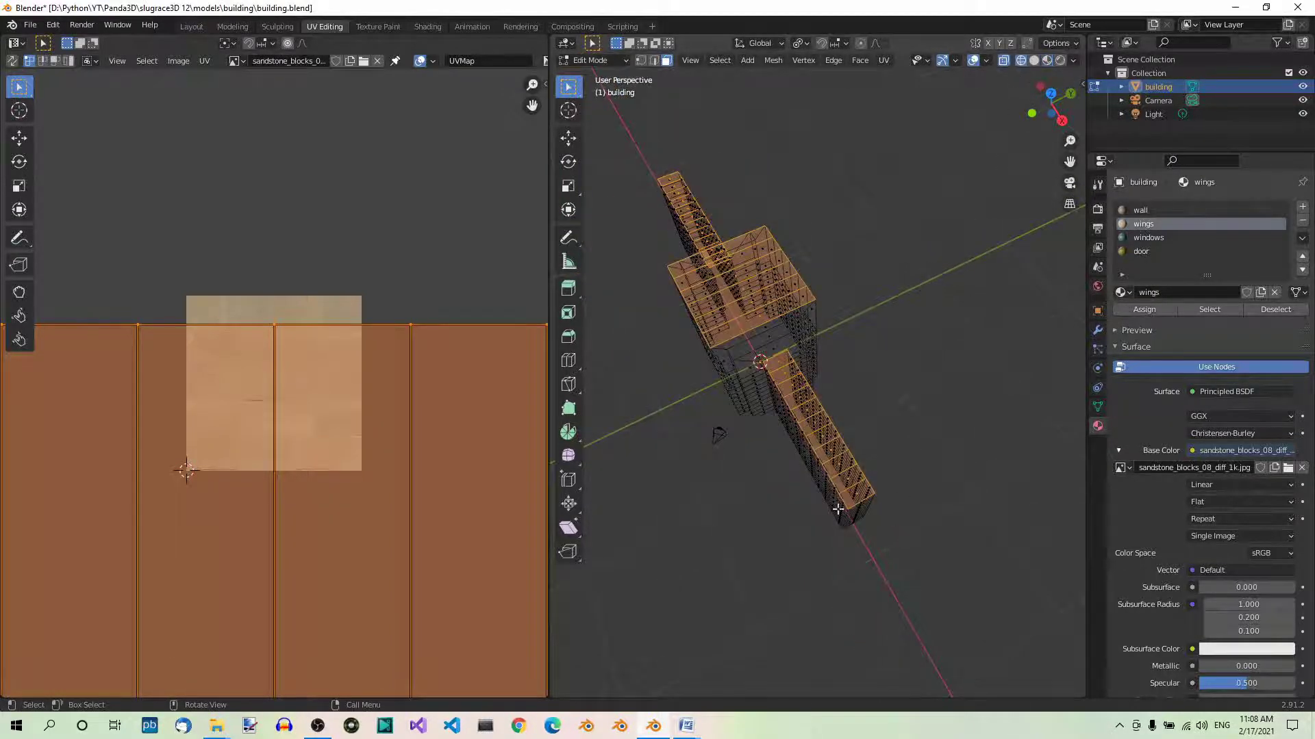
middle_click_drag(838, 509, 781, 450)
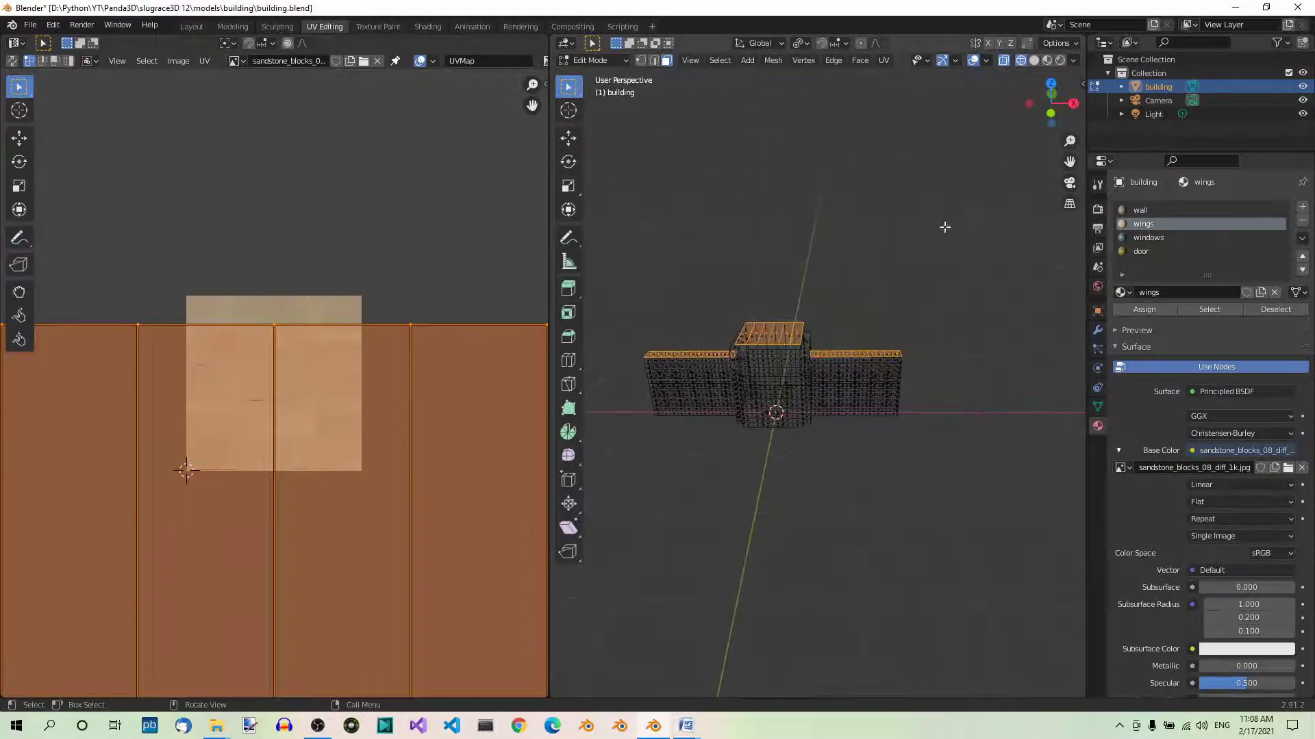
left_click(1047, 61)
scroll(977, 272, "up", 4)
mouse_move(944, 316)
middle_mouse_down()
mouse_move(877, 500)
mouse_move(921, 531)
mouse_move(905, 520)
middle_mouse_up()
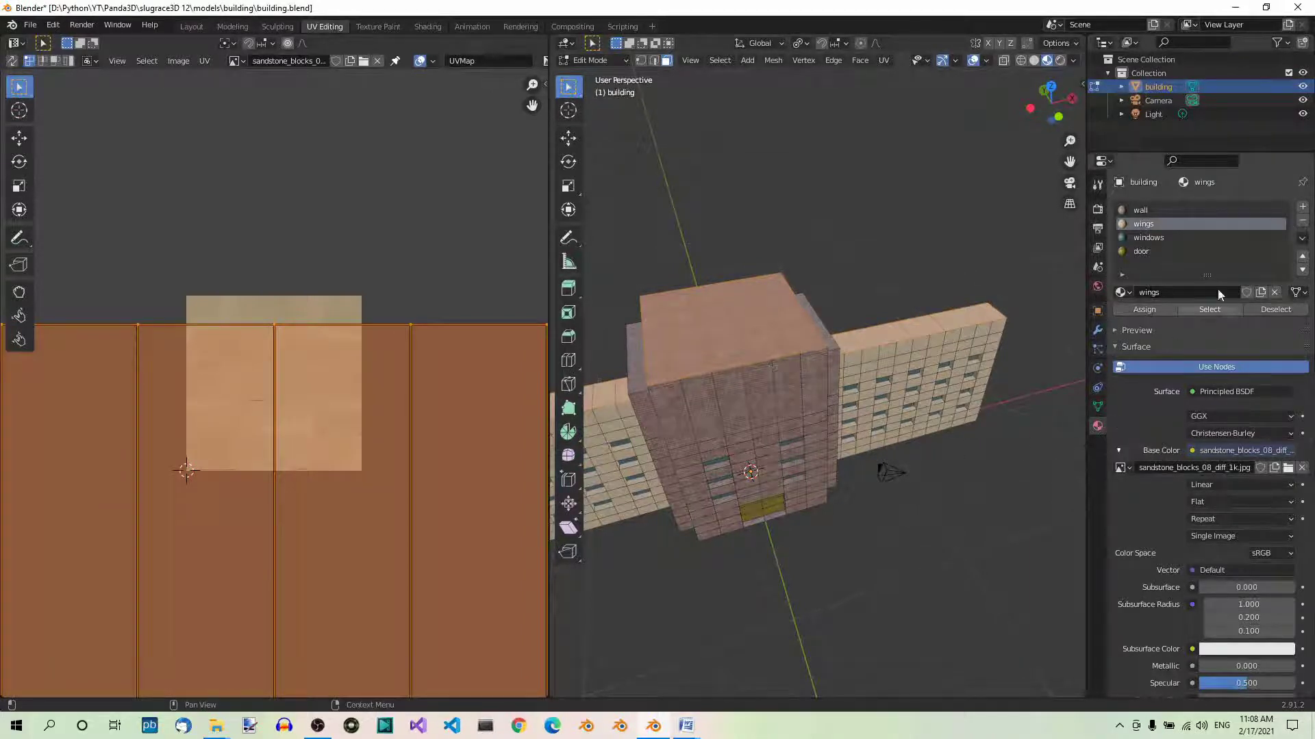
- Create a new material named roof in its own slot and assign it to the selected top faces
left_click(1303, 208)
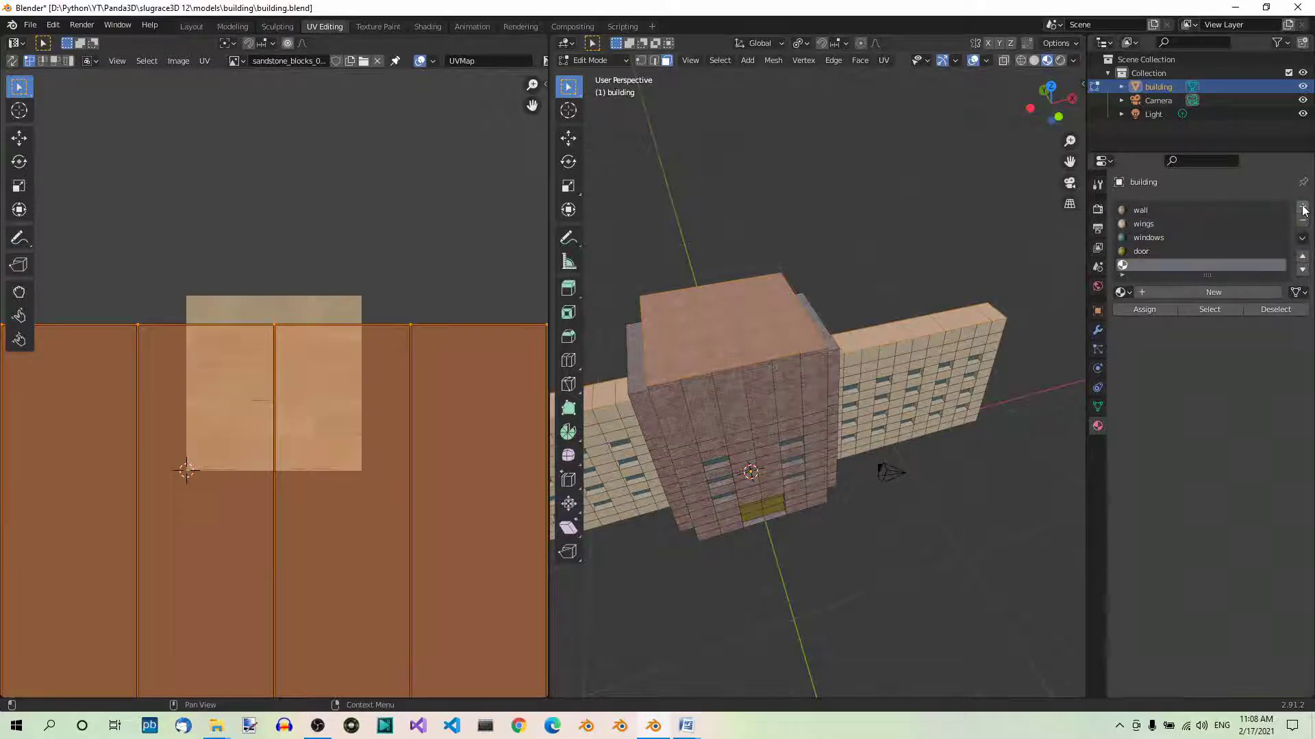
left_click(1244, 290)
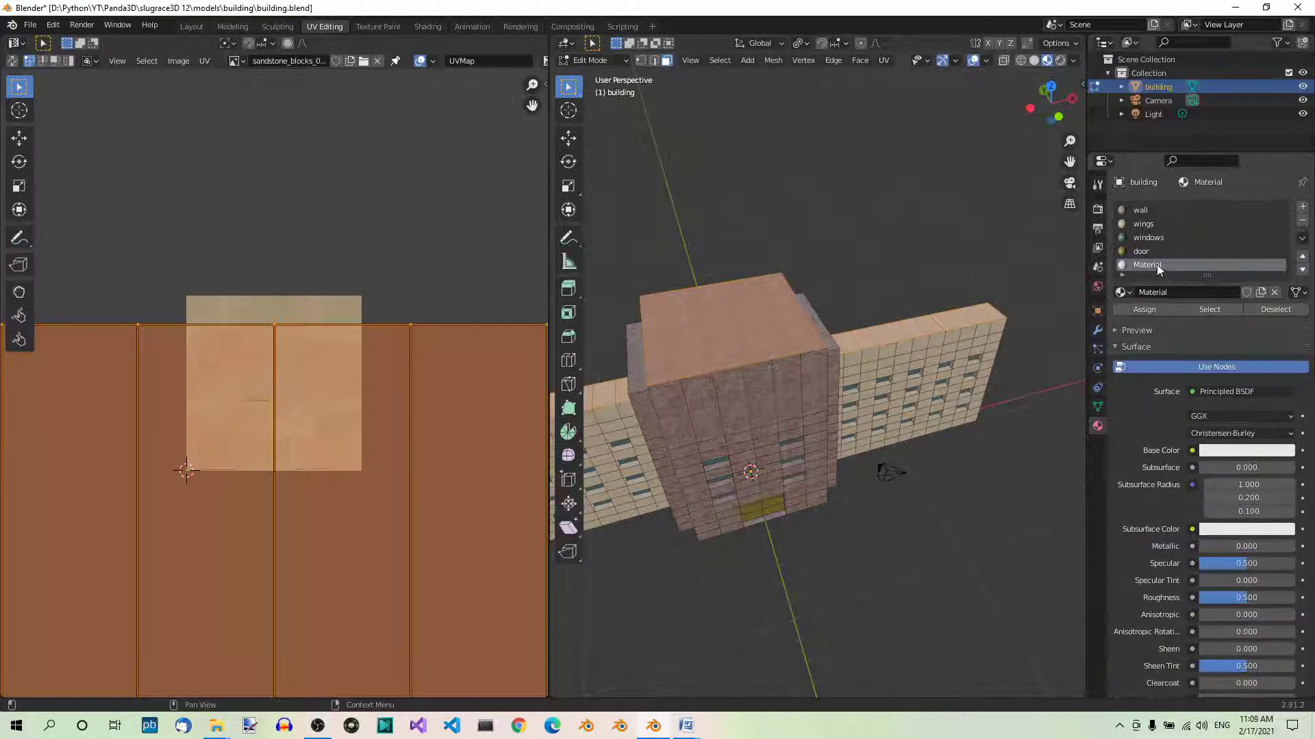
type("foo")
key("Return")
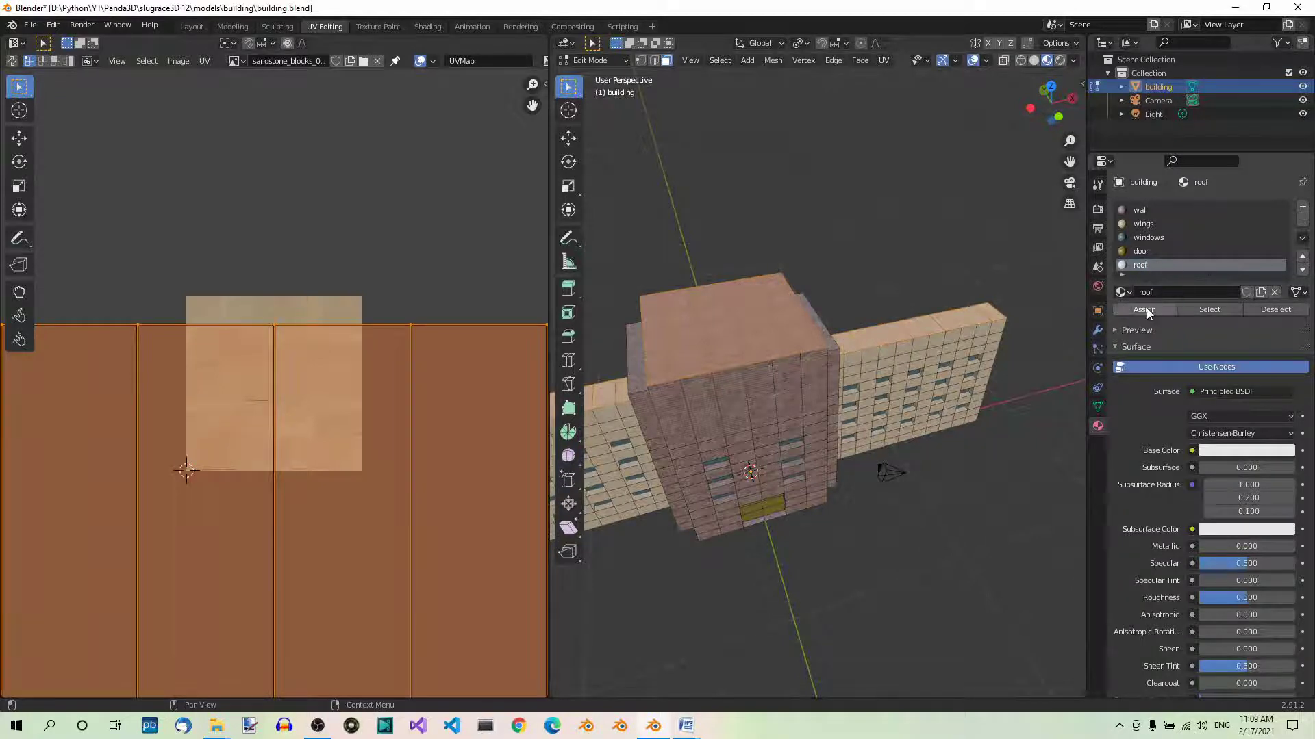
left_click(1146, 308)
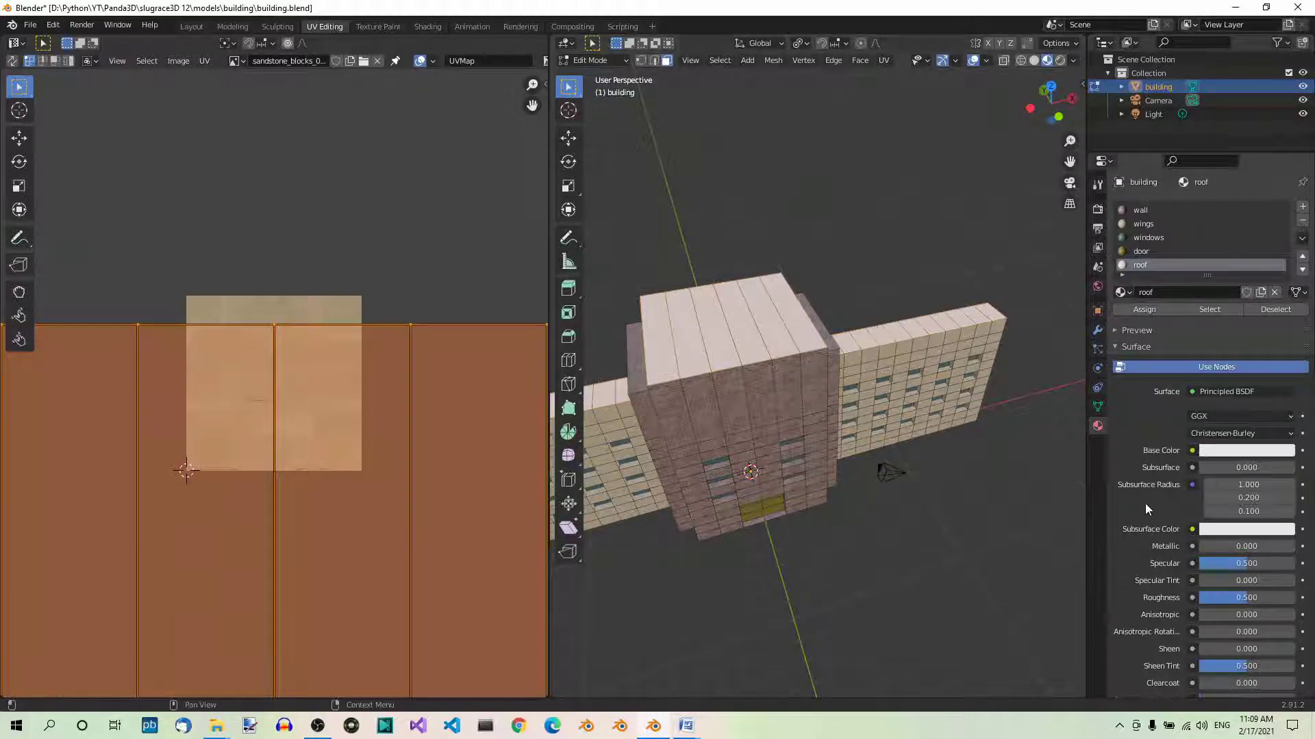
- Assign TexturesCom_RooftilesBitumen0020_1_seamless_S.jpg as an Image Texture to the roof material's Base Color
left_click(1192, 451)
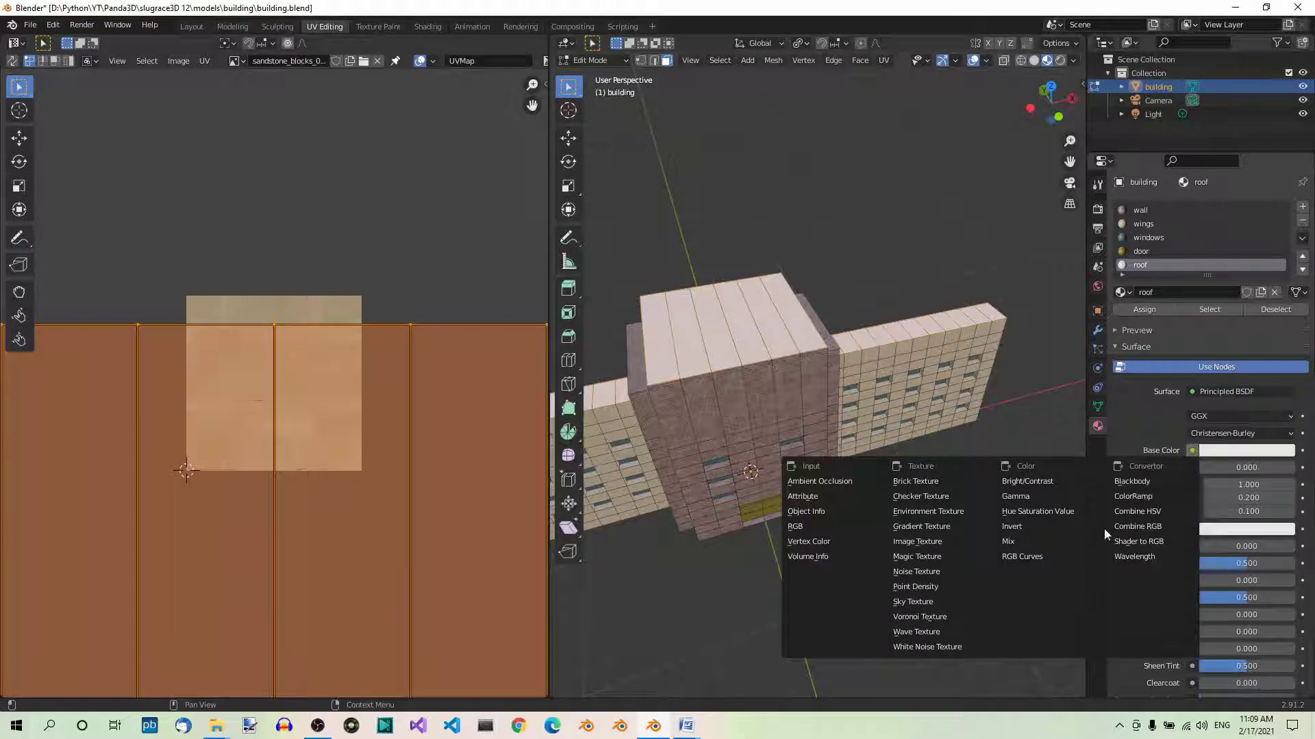
left_click(947, 540)
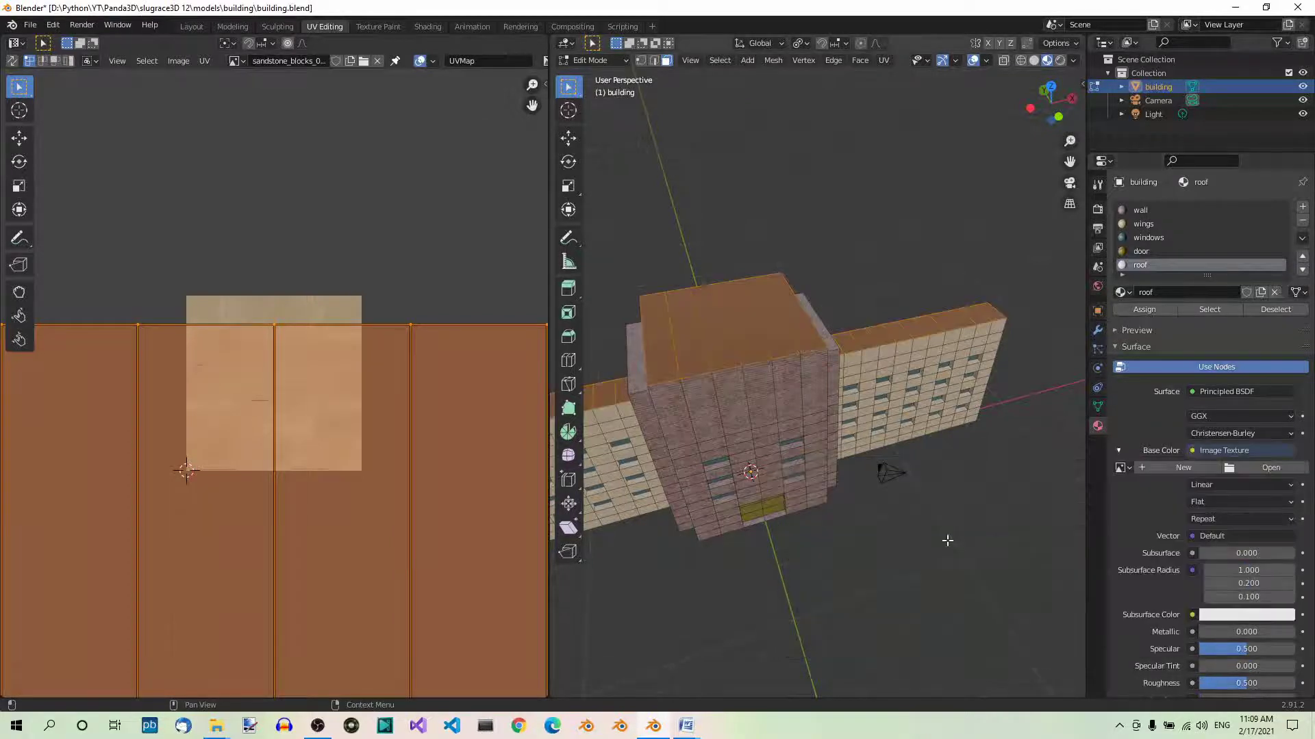
left_click(1239, 468)
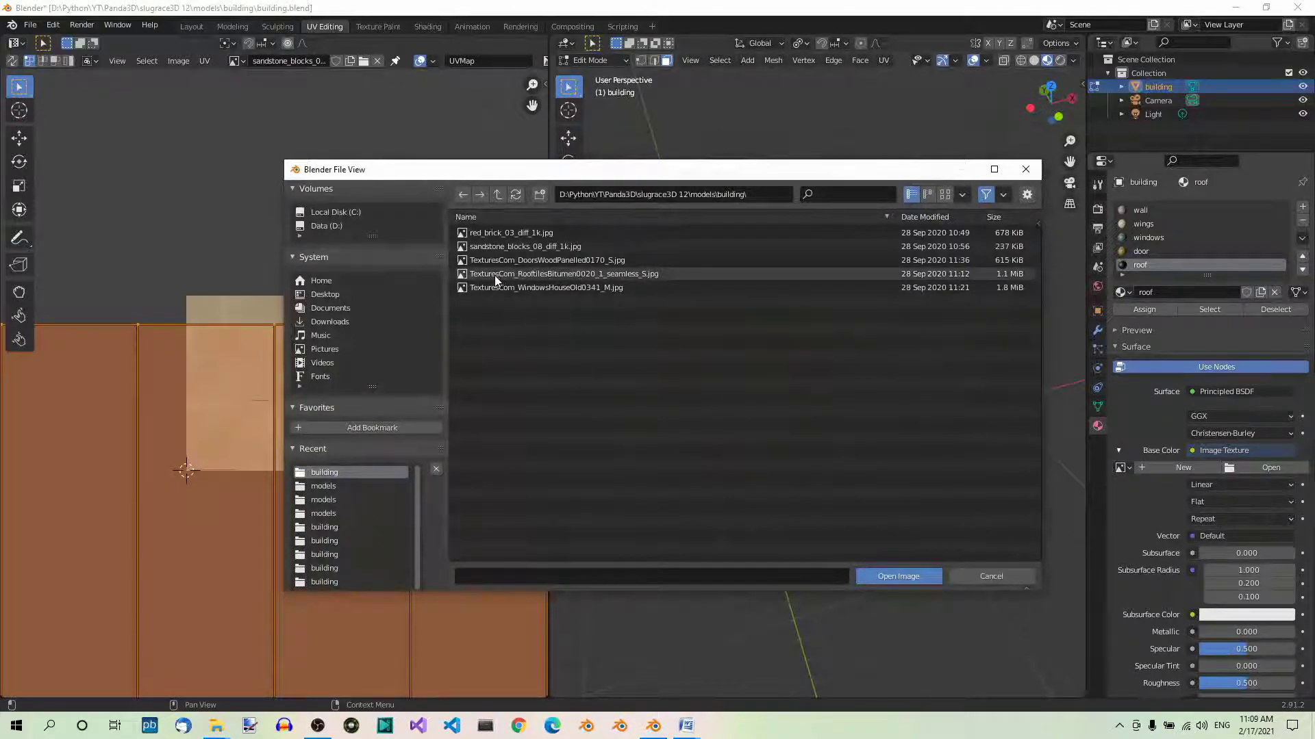
double_click(531, 274)
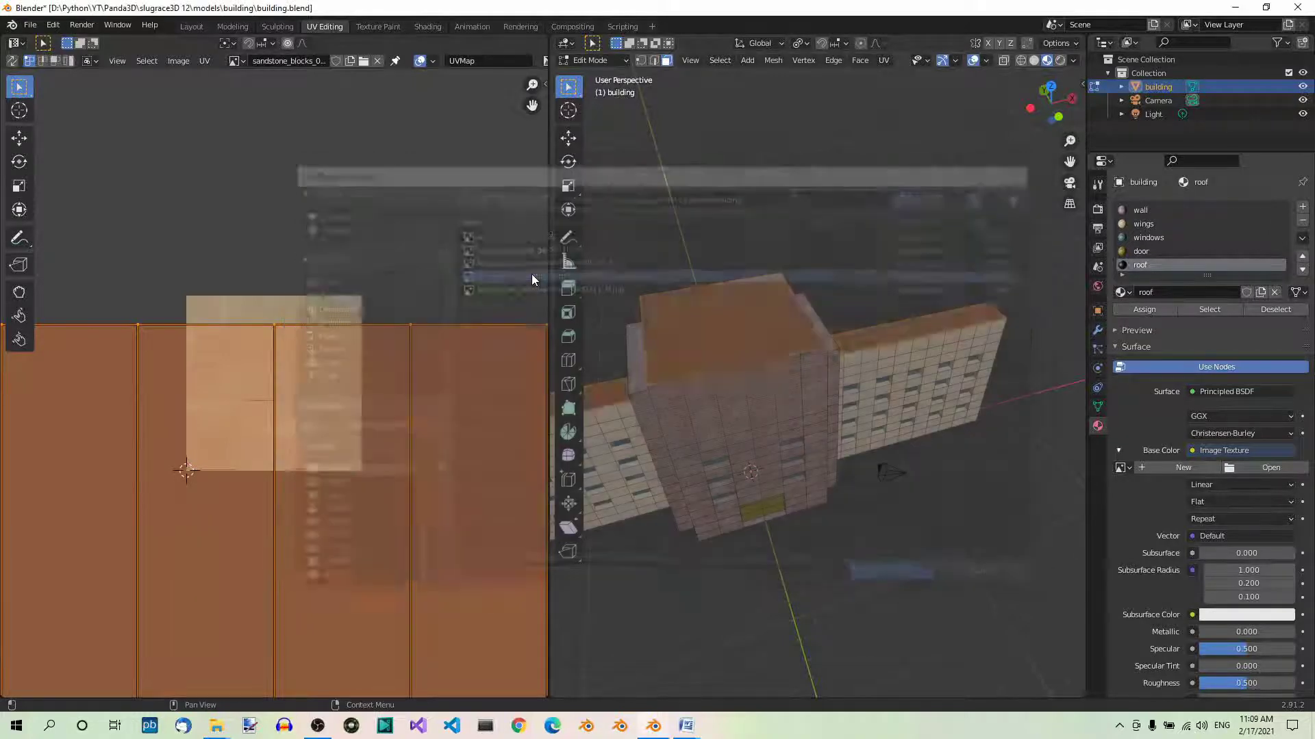
scroll(706, 404, "up", 3)
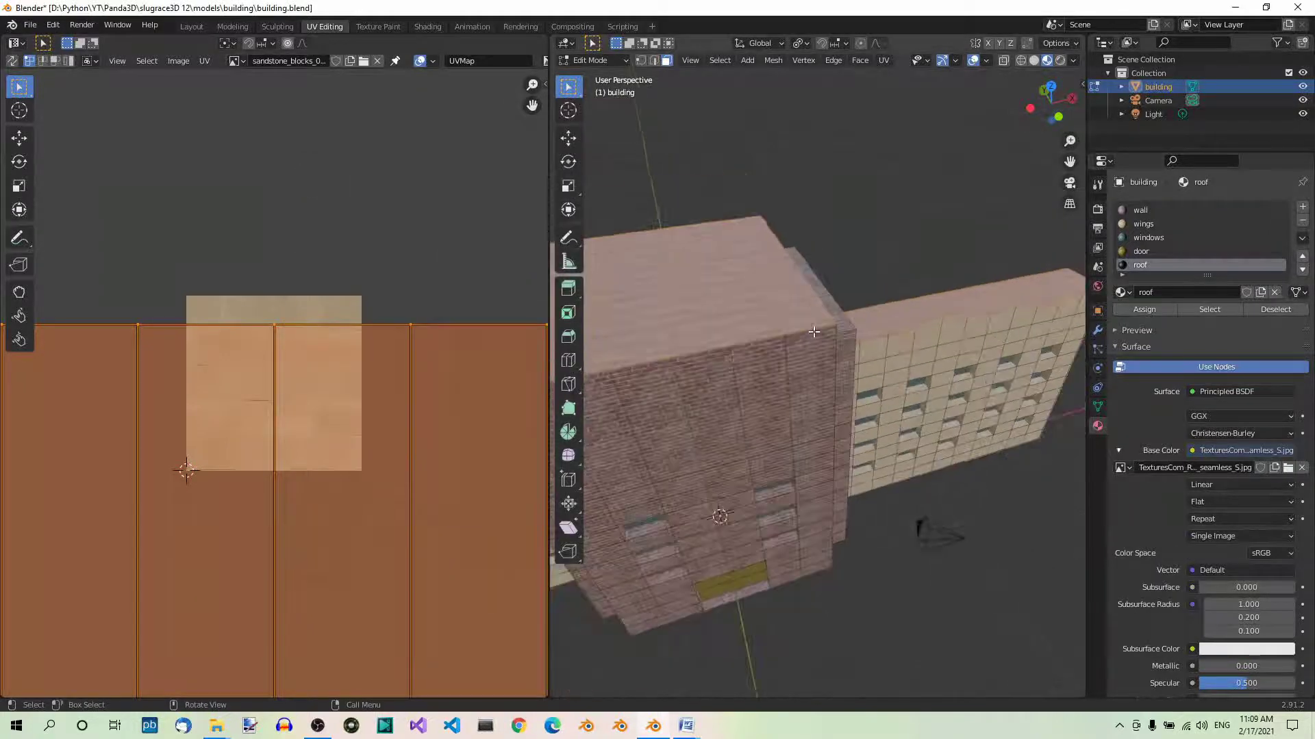
- Display the bitumen roof tile image in the UV editor behind the roof faces' UV layout
left_click(241, 62)
left_click(268, 119)
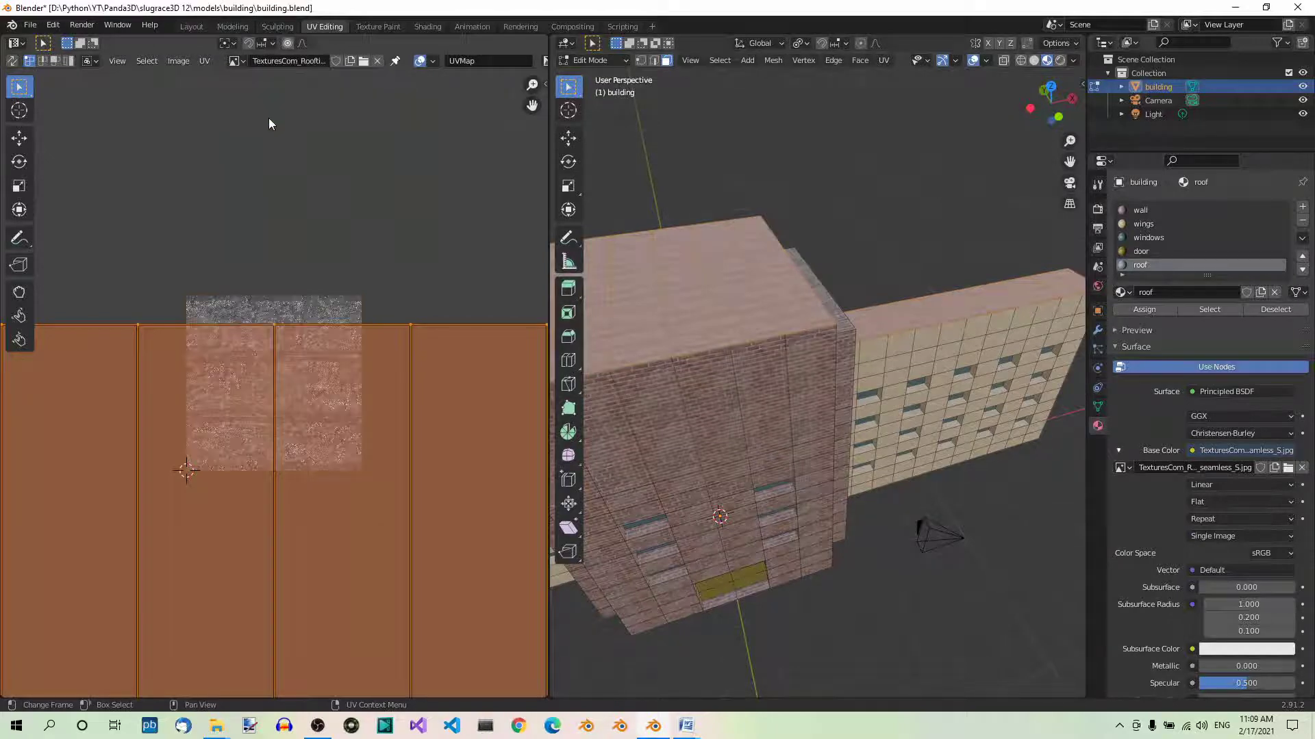
scroll(305, 232, "down", 2)
scroll(297, 261, "up", 5)
scroll(713, 375, "down", 3)
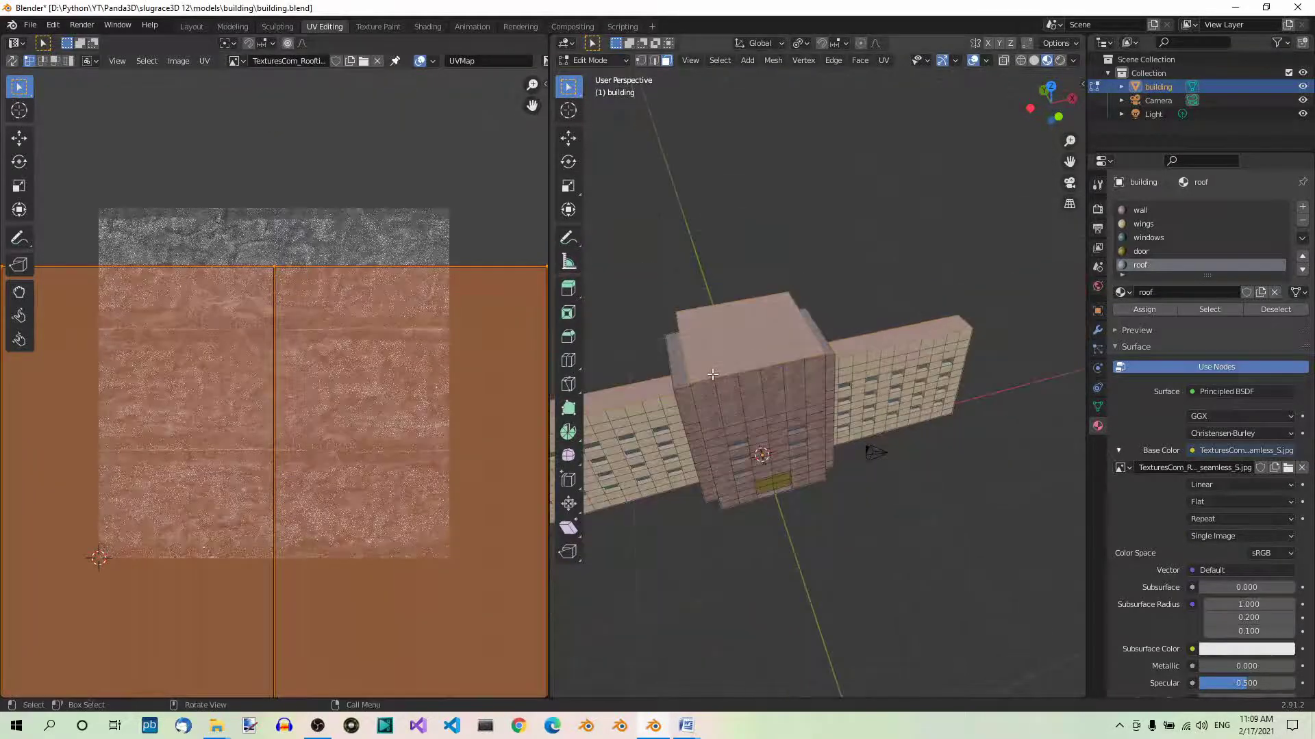
- Scale the UVs of the roof faces by a factor of 0.2
middle_click_drag(834, 376, 904, 339)
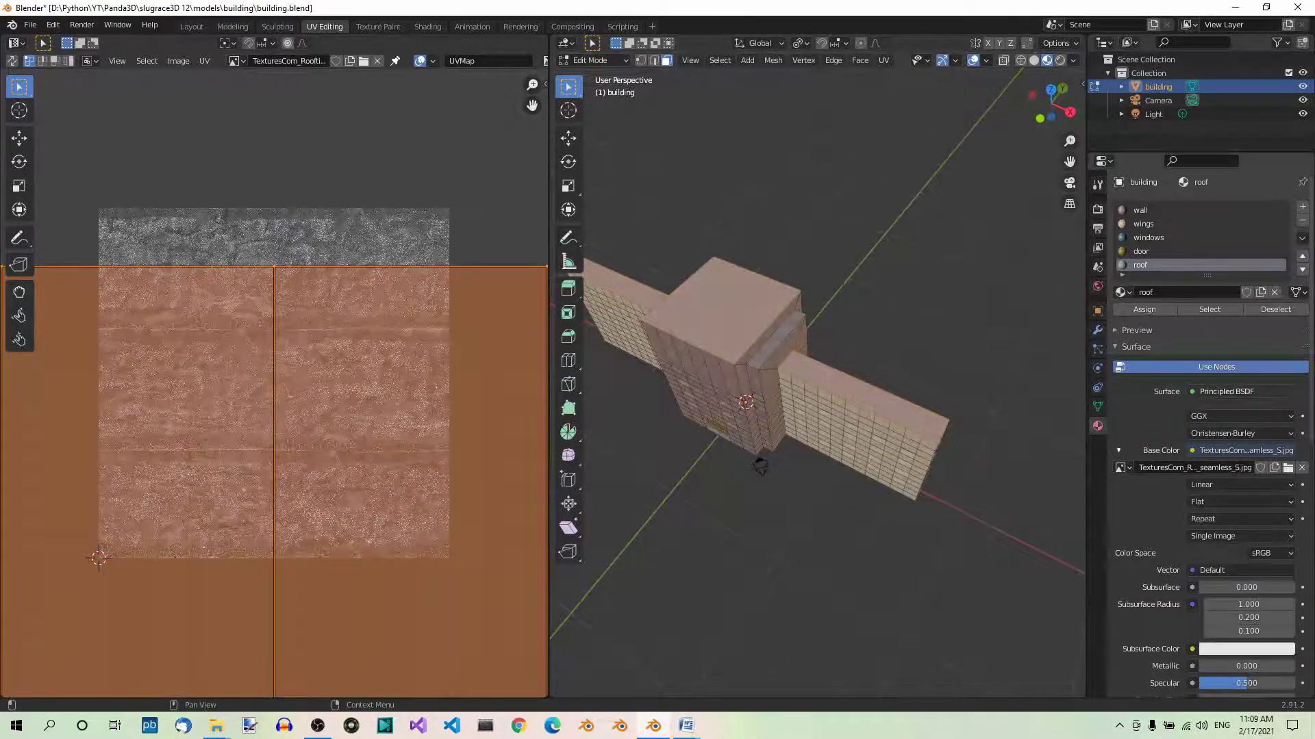
scroll(688, 304, "up", 5)
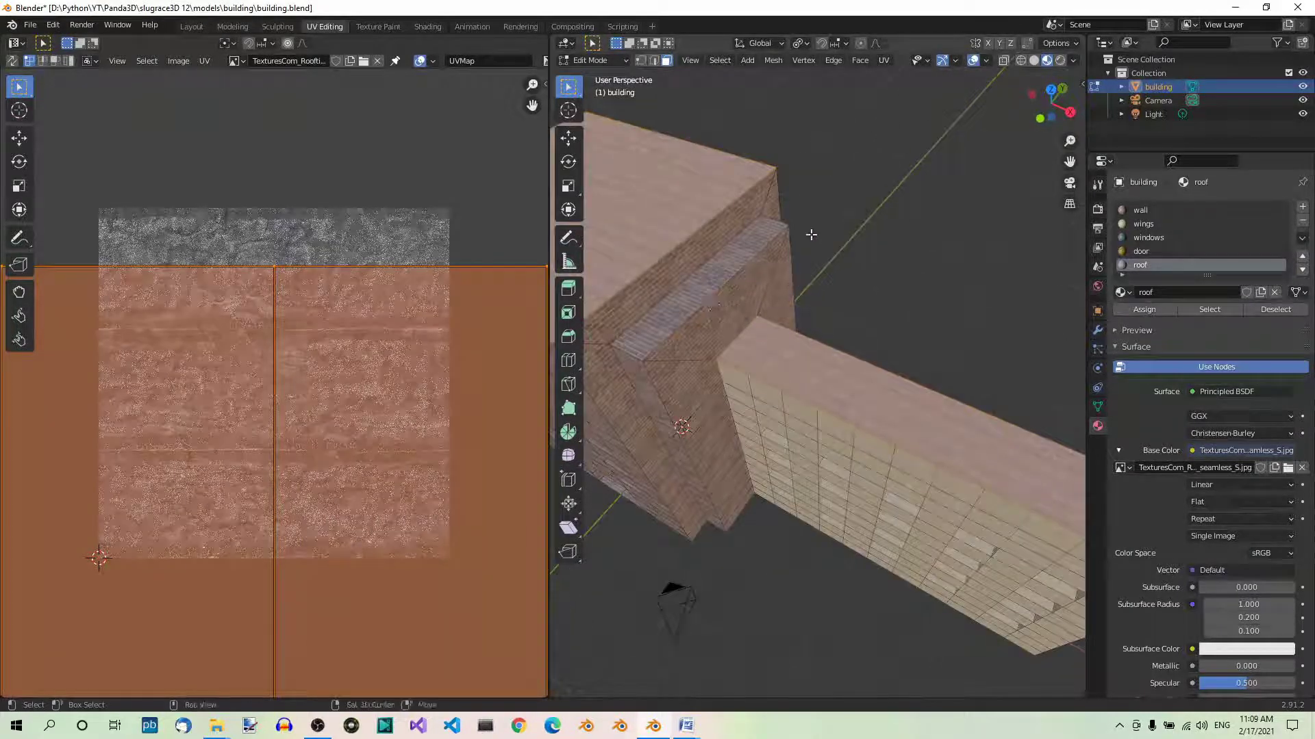
middle_click_drag(810, 235, 903, 402)
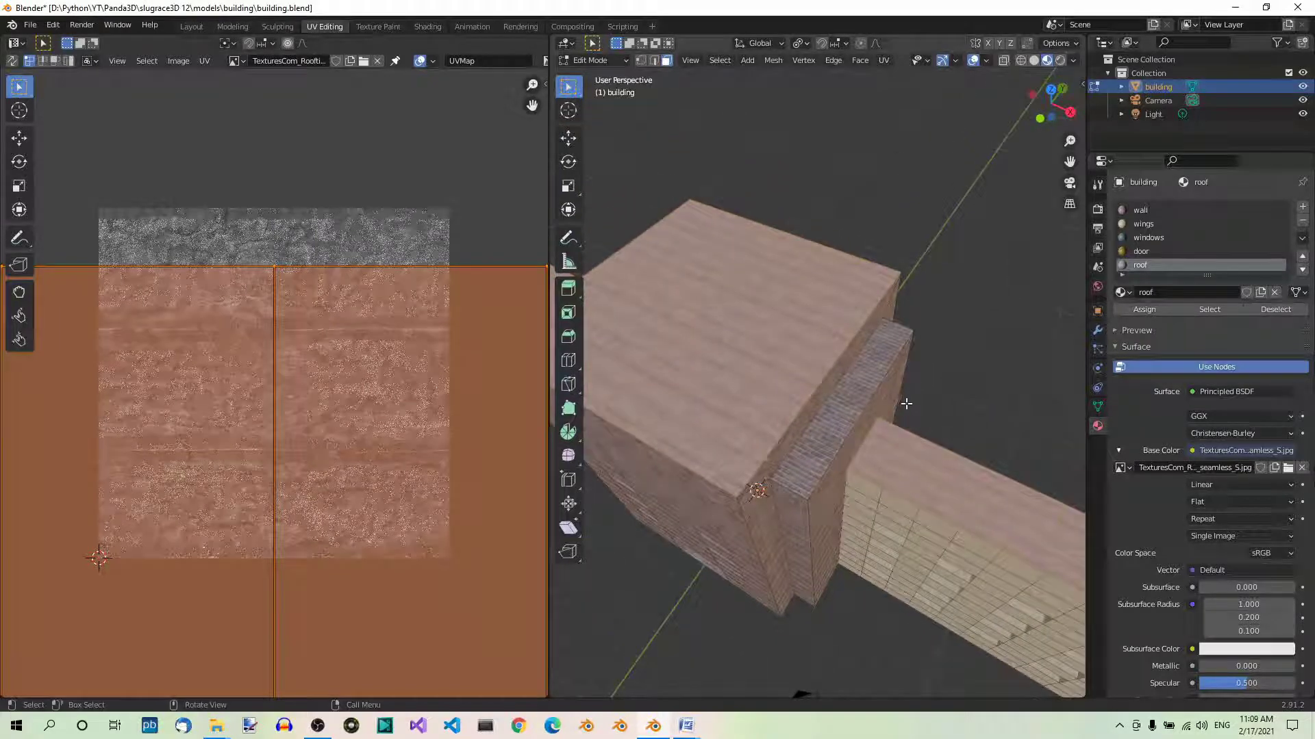
scroll(484, 285, "down", 2)
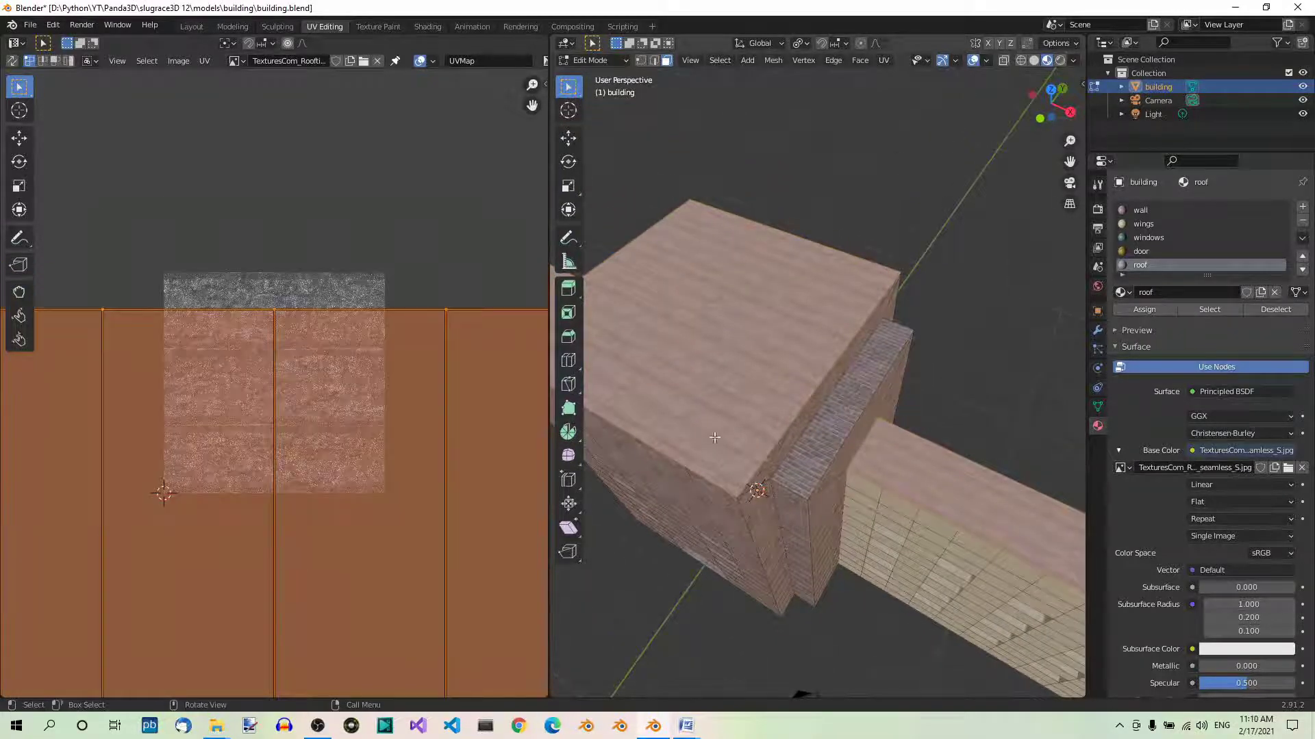
scroll(337, 302, "down", 3)
scroll(260, 397, "up", 2)
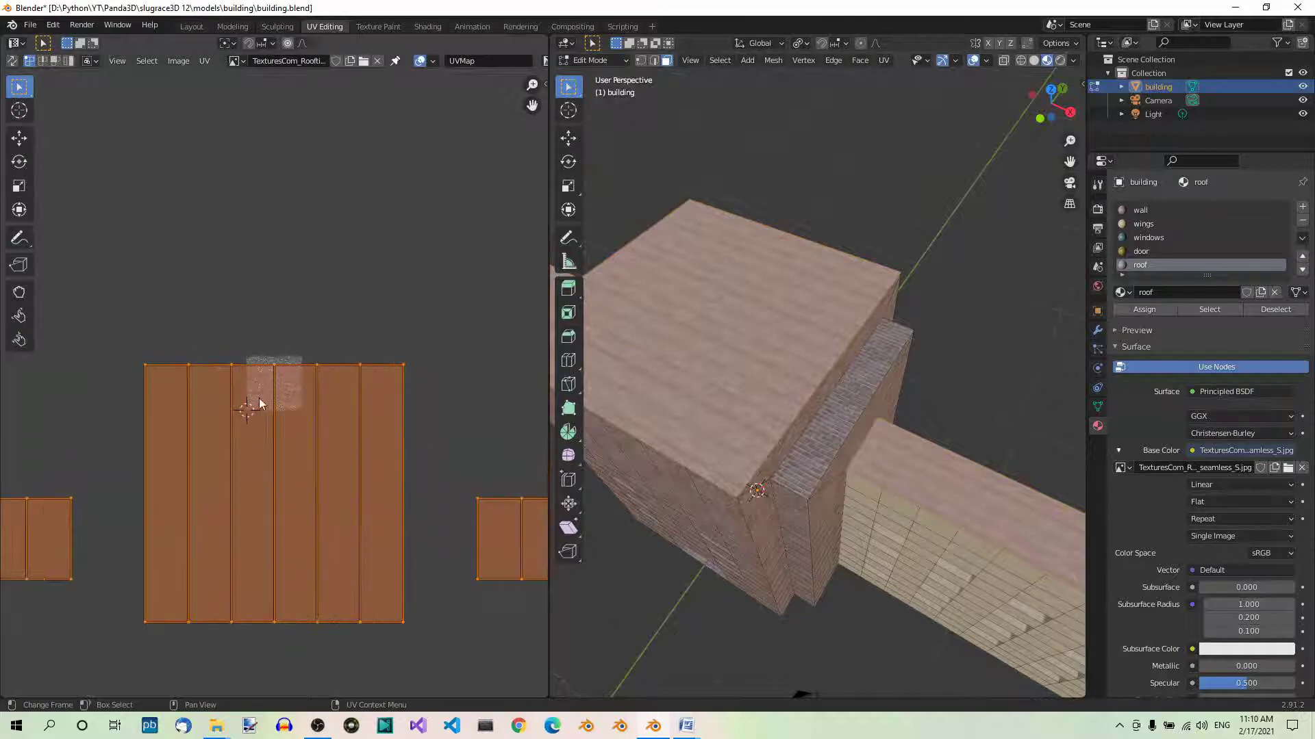
type("s")
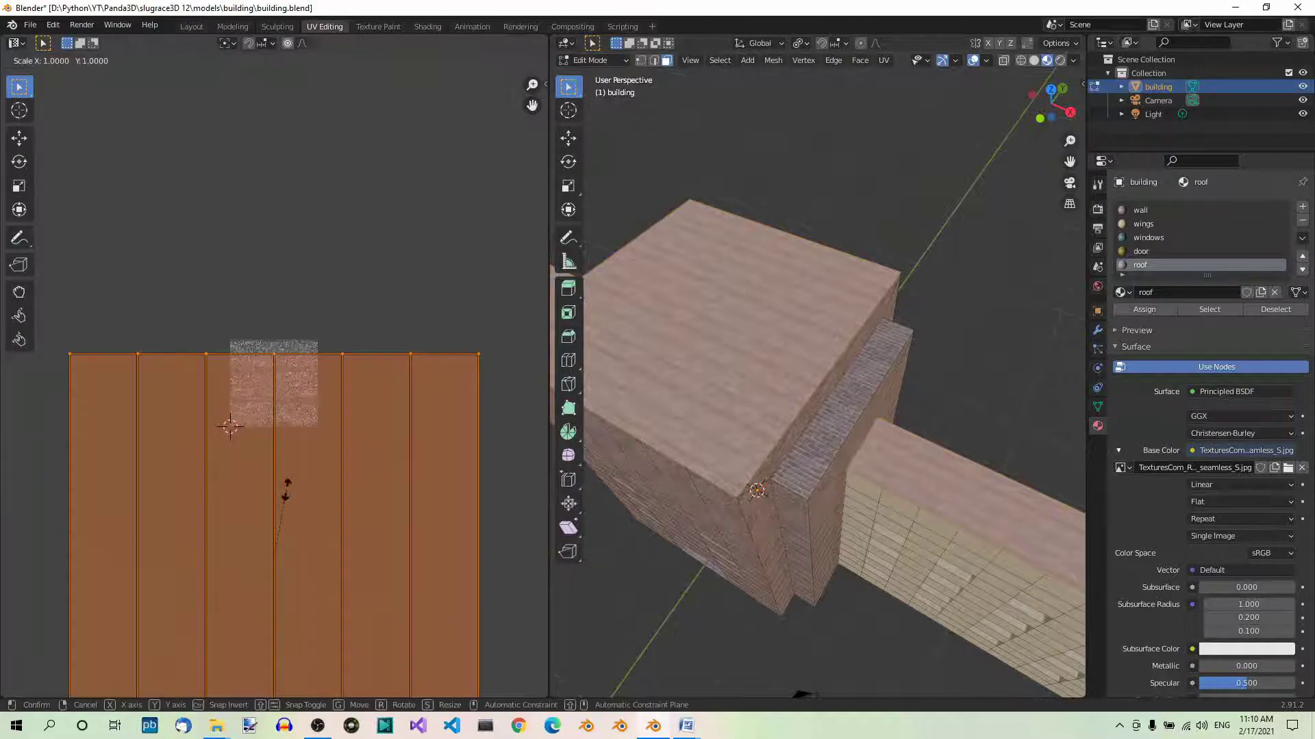
type("0.2")
key("Return")
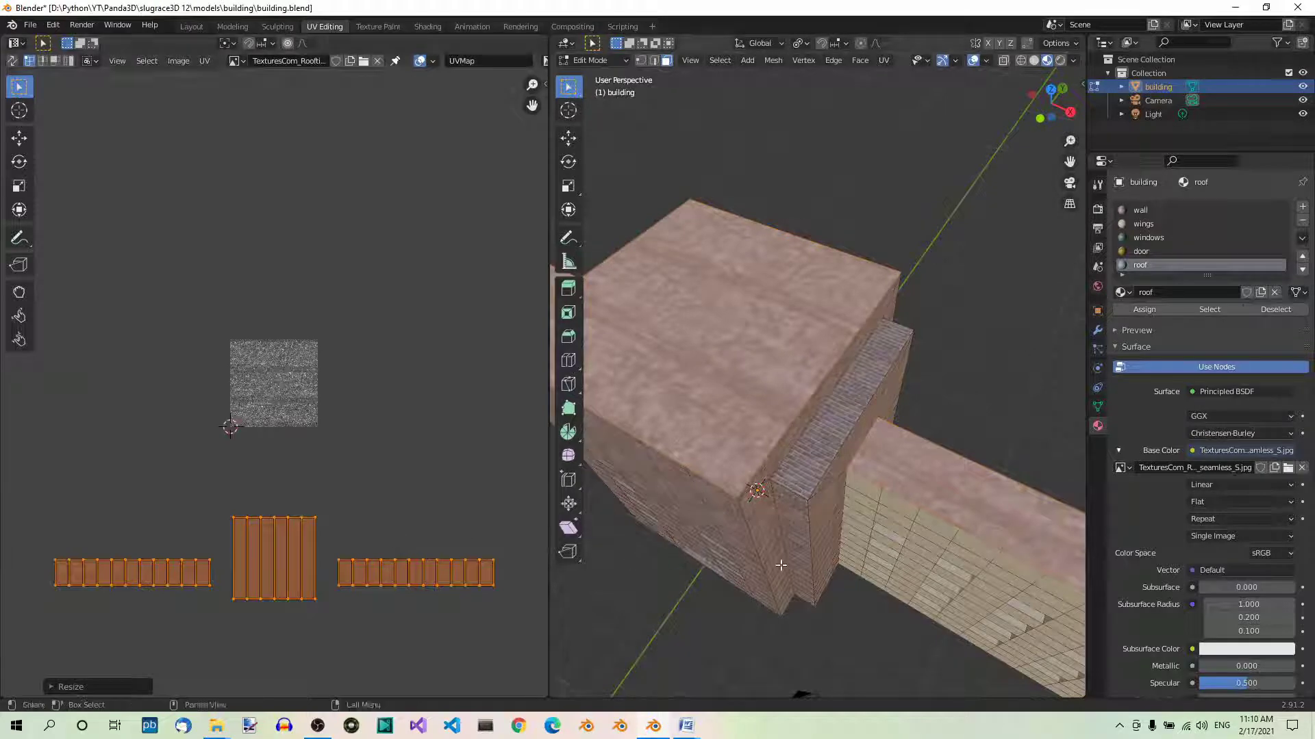
- Move the roof faces' UVs up by about 2.16 so the central island overlaps the bitumen tile image
middle_click_drag(781, 565, 863, 534)
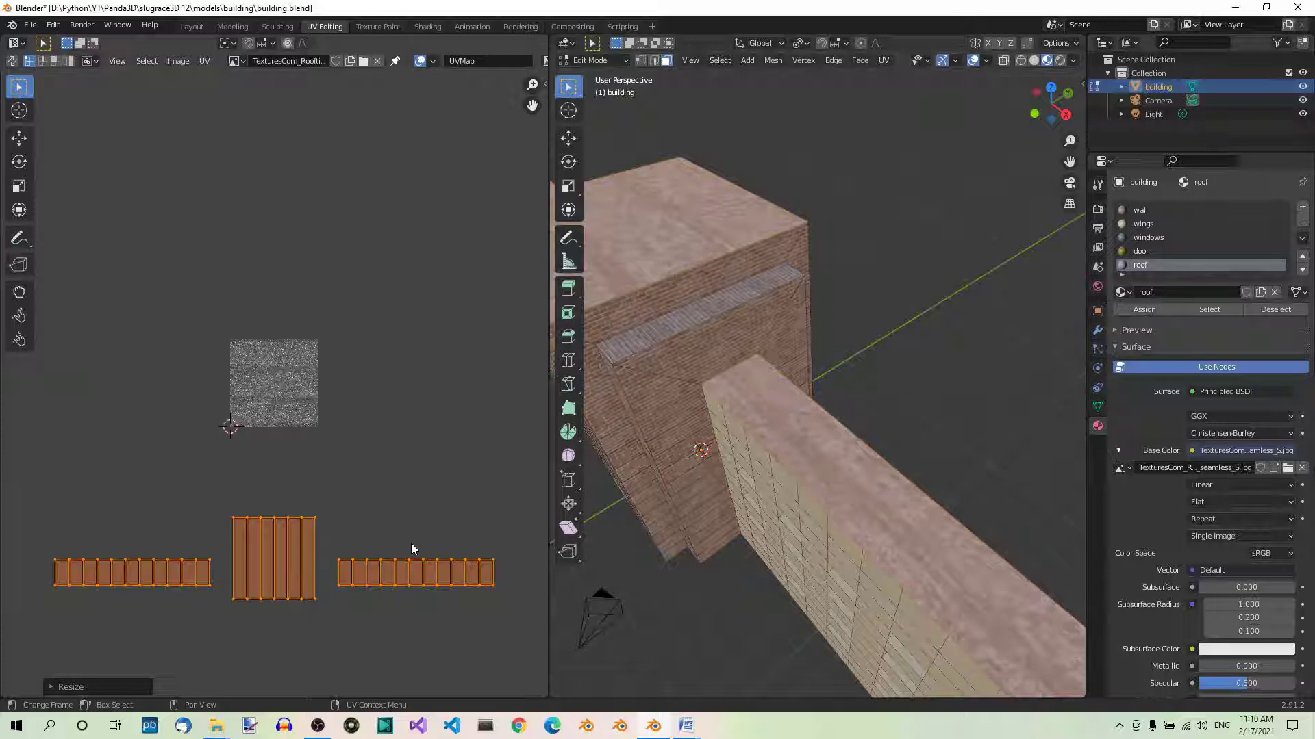
key("g")
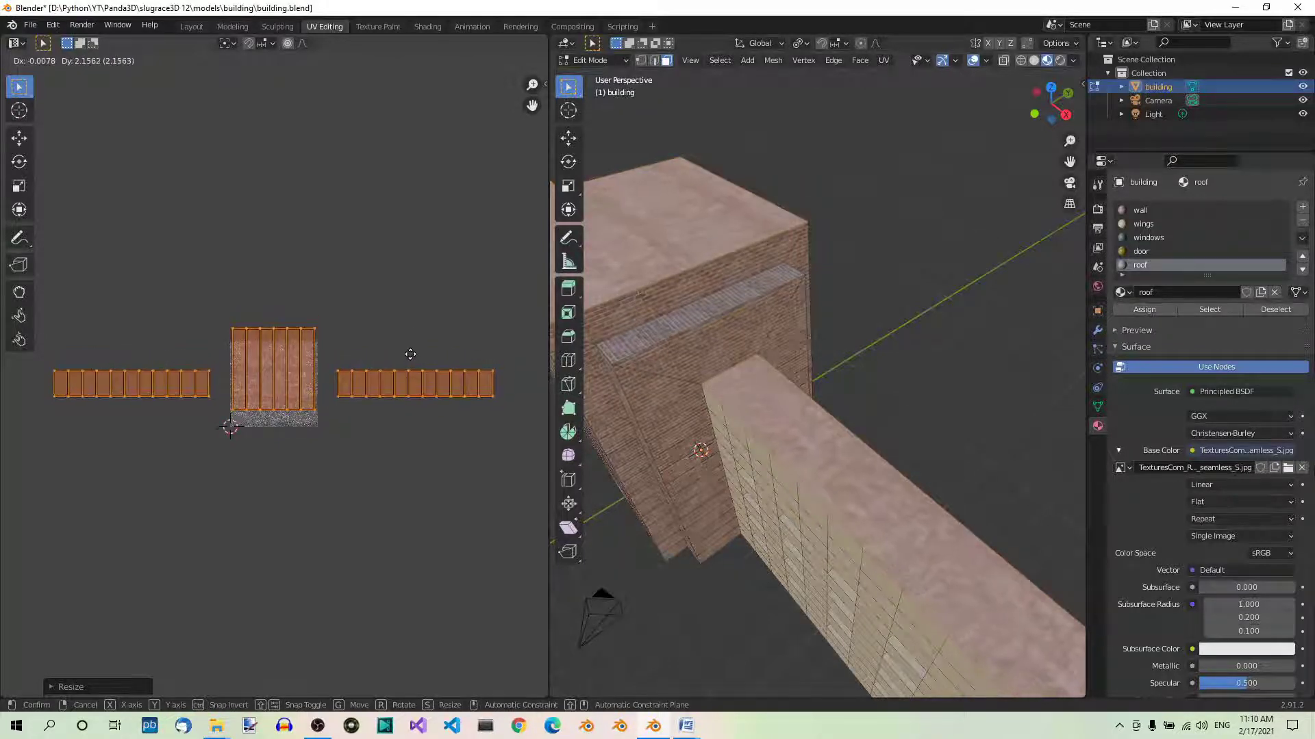
left_click(410, 354)
key("s")
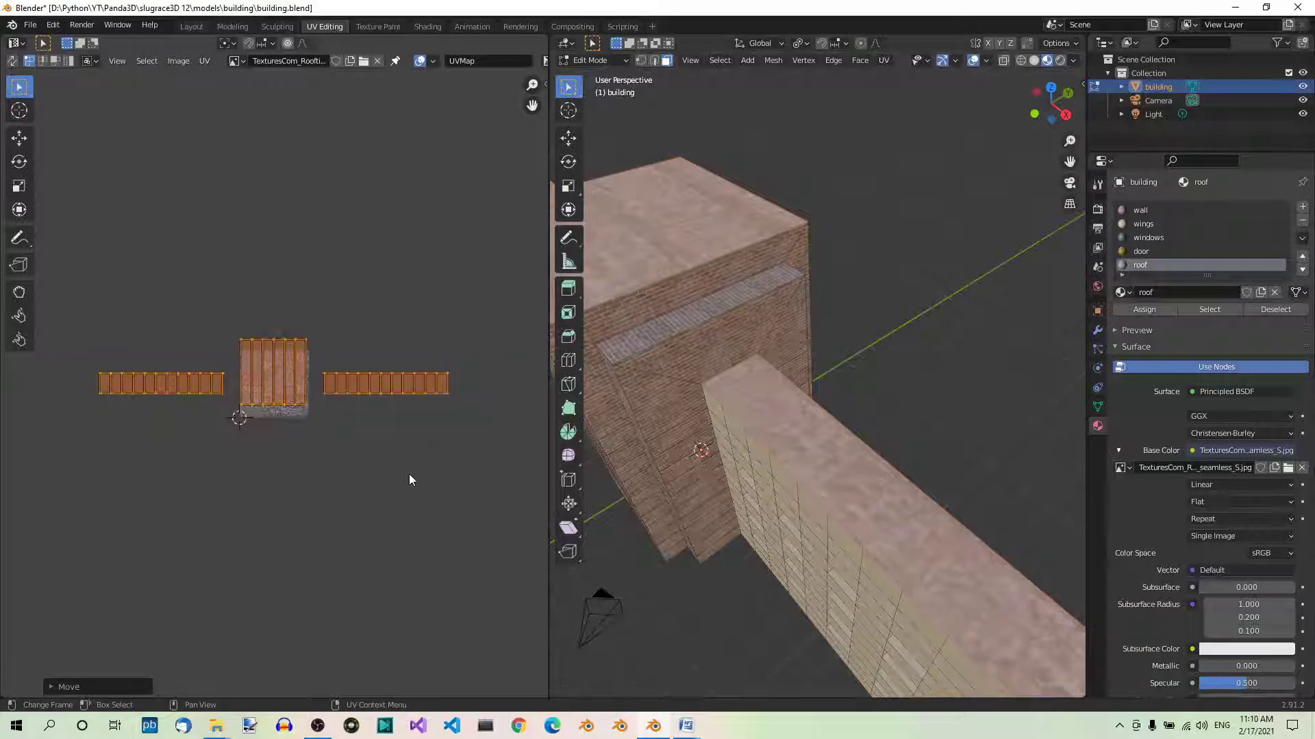
key("Escape")
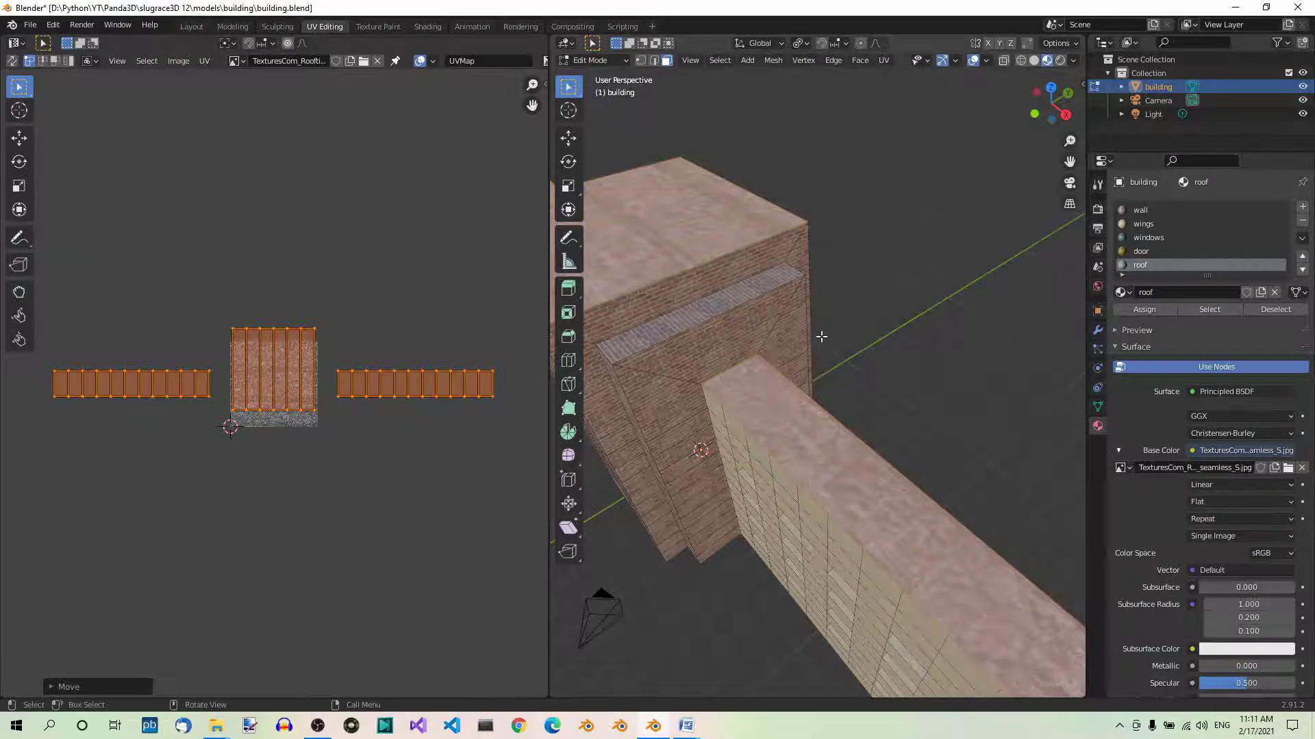
- Return the building to Object Mode, check the textured roof and save the file
key("Tab")
scroll(807, 374, "down", 3)
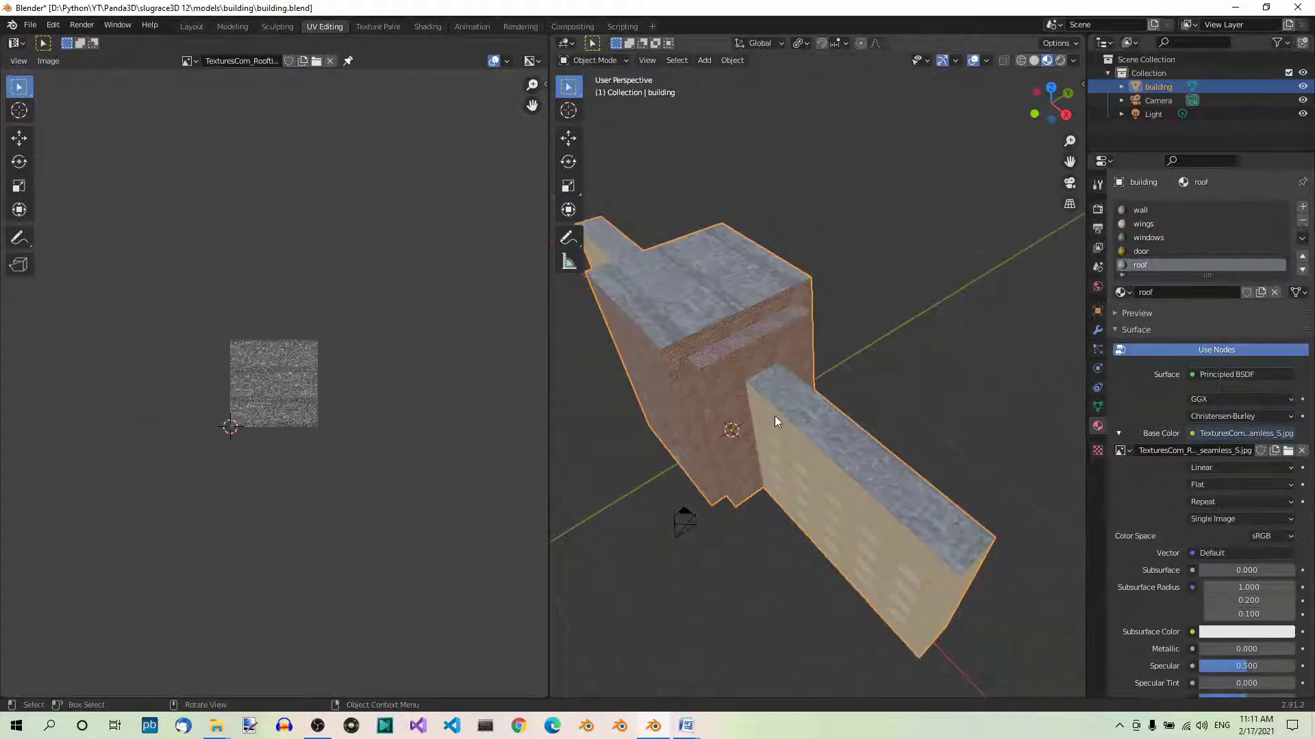
middle_click_drag(774, 417, 855, 409)
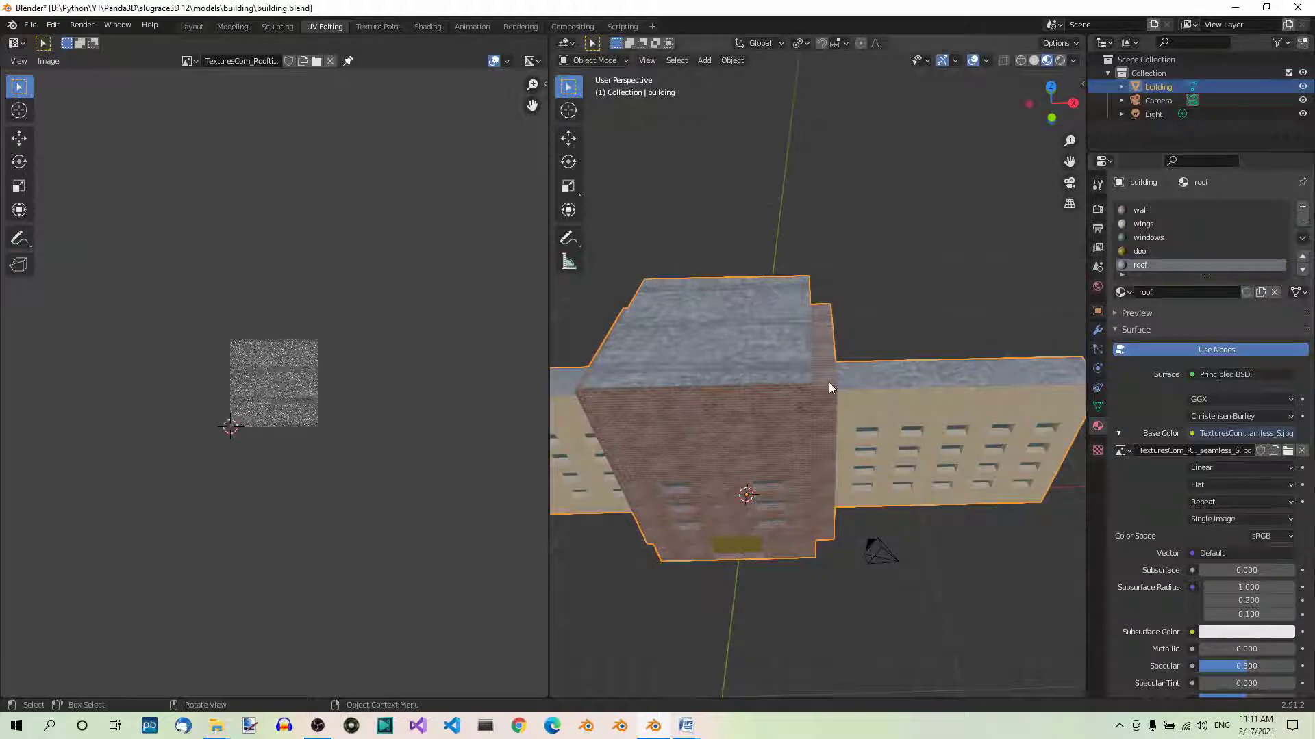
key("ctrl+s")
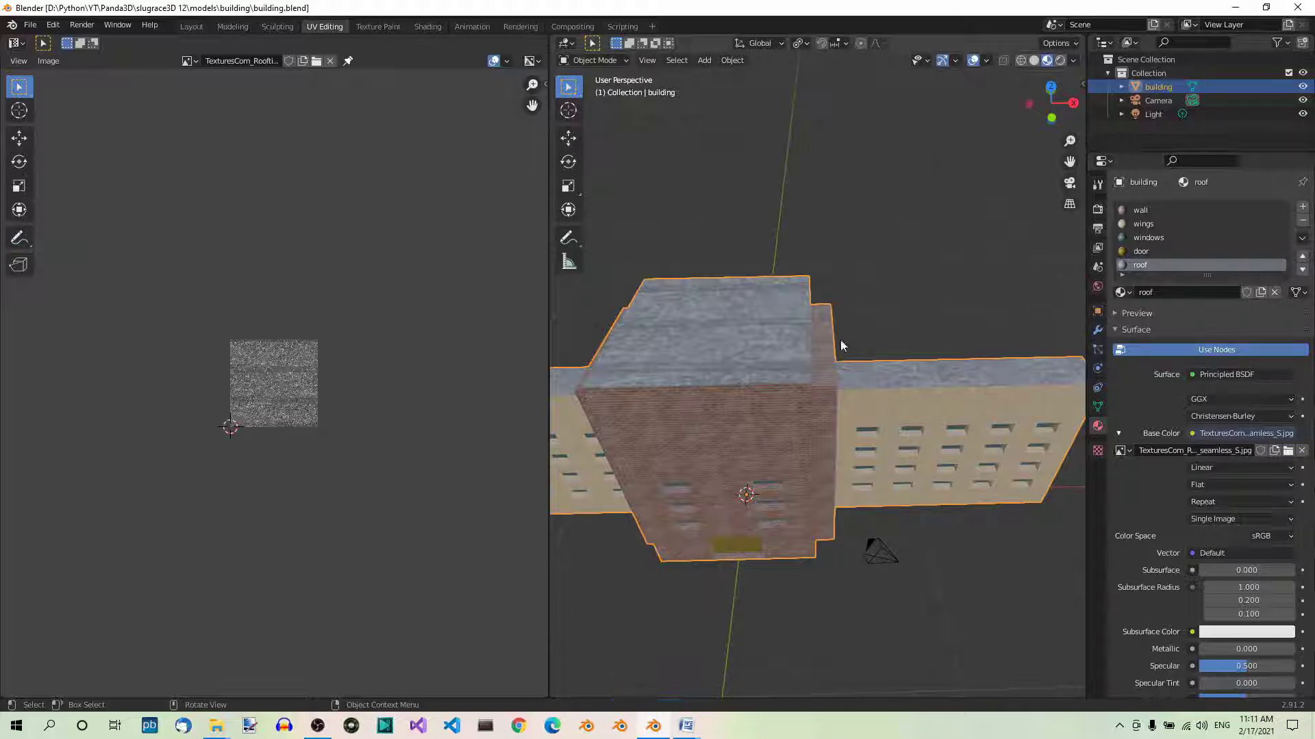
- Select all faces assigned to the windows material in Edit Mode
key("Tab")
middle_click_drag(897, 512, 875, 452)
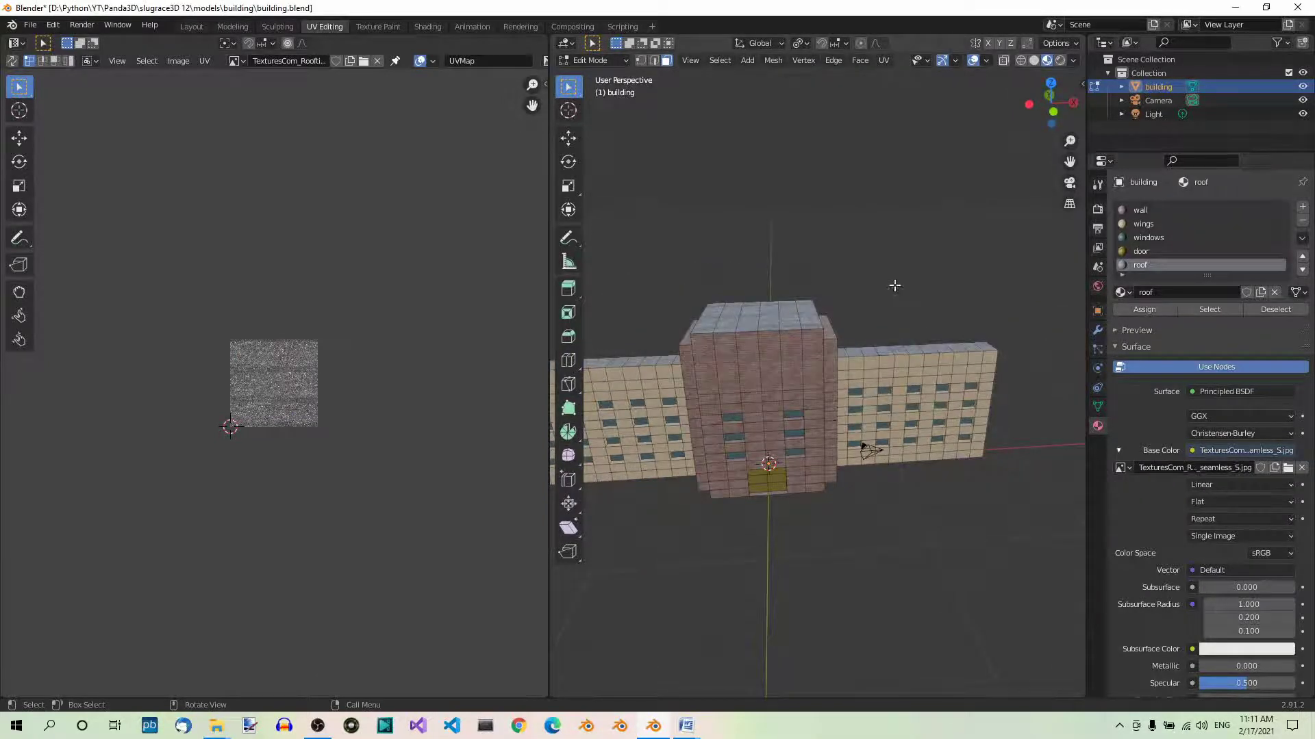
left_click(1157, 237)
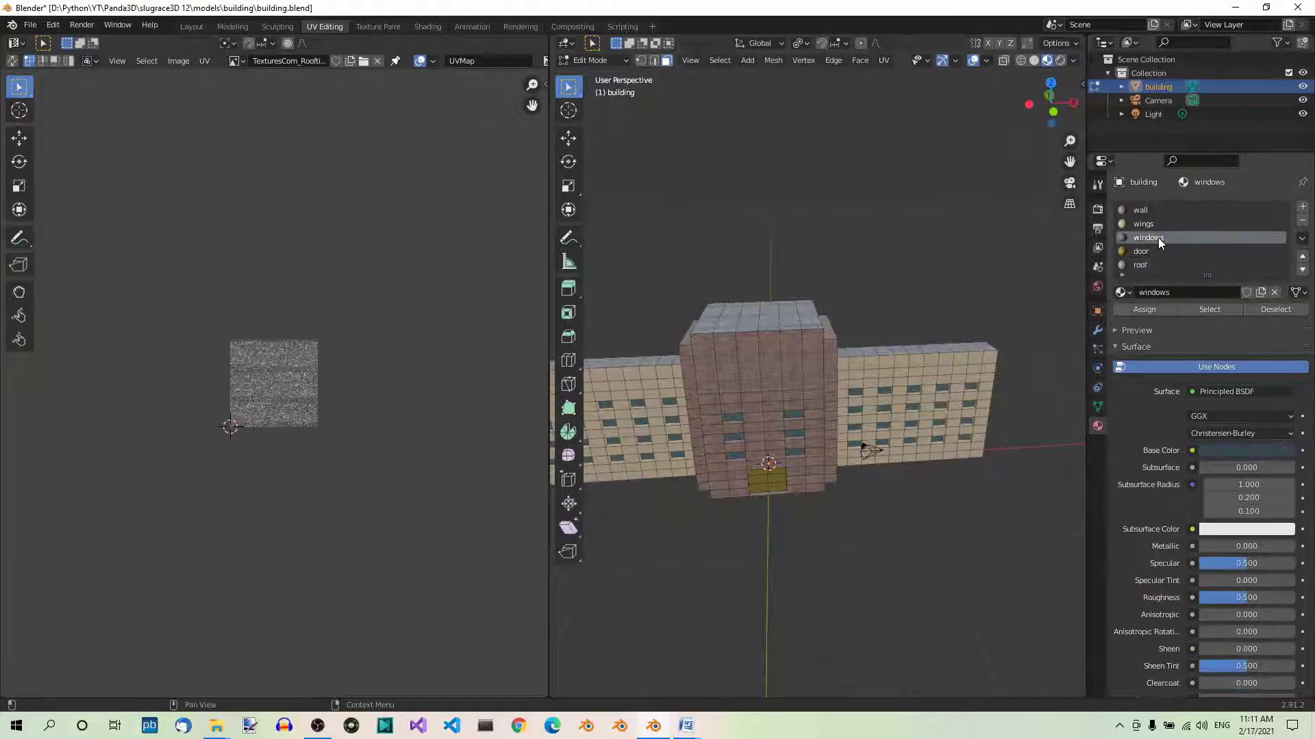
left_click(1209, 309)
middle_click_drag(788, 383, 695, 366)
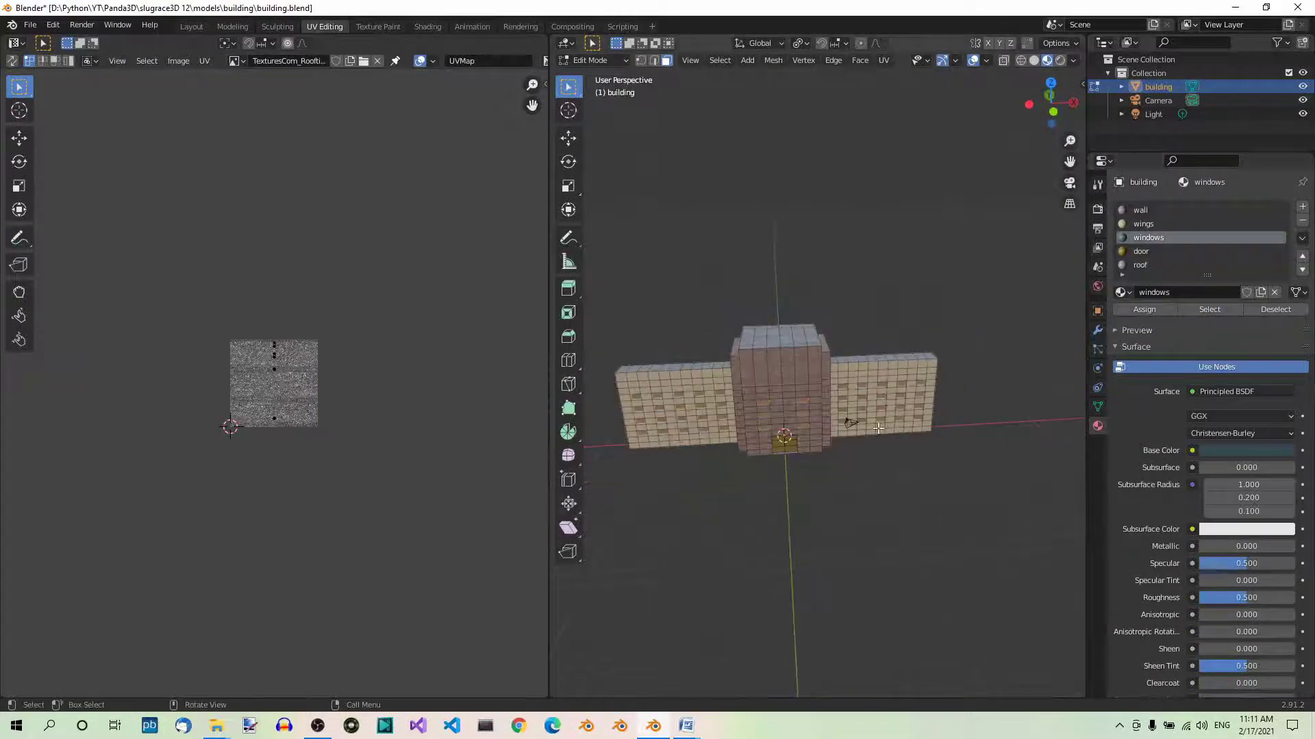
middle_click_drag(884, 475, 781, 475)
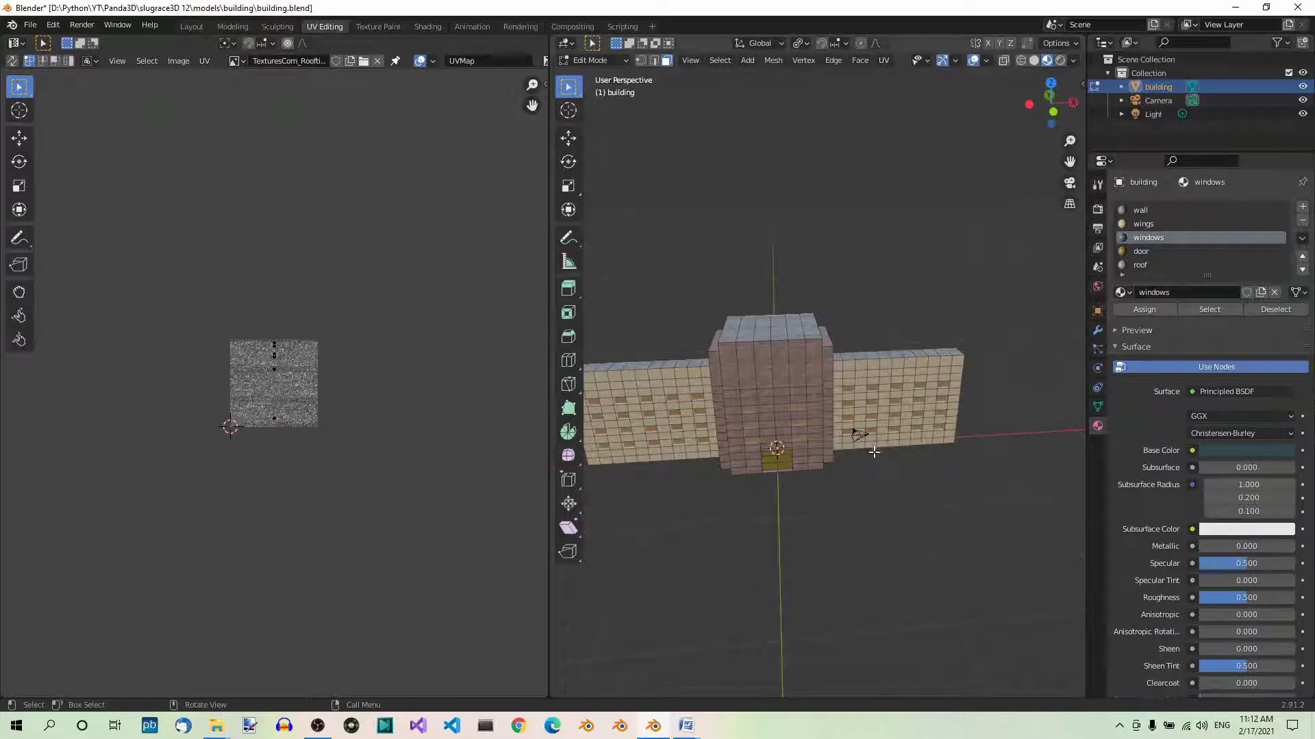
- Unwrap the selected window faces with Smart UV Project, using a 66° angle limit and zero island margin
left_click(884, 61)
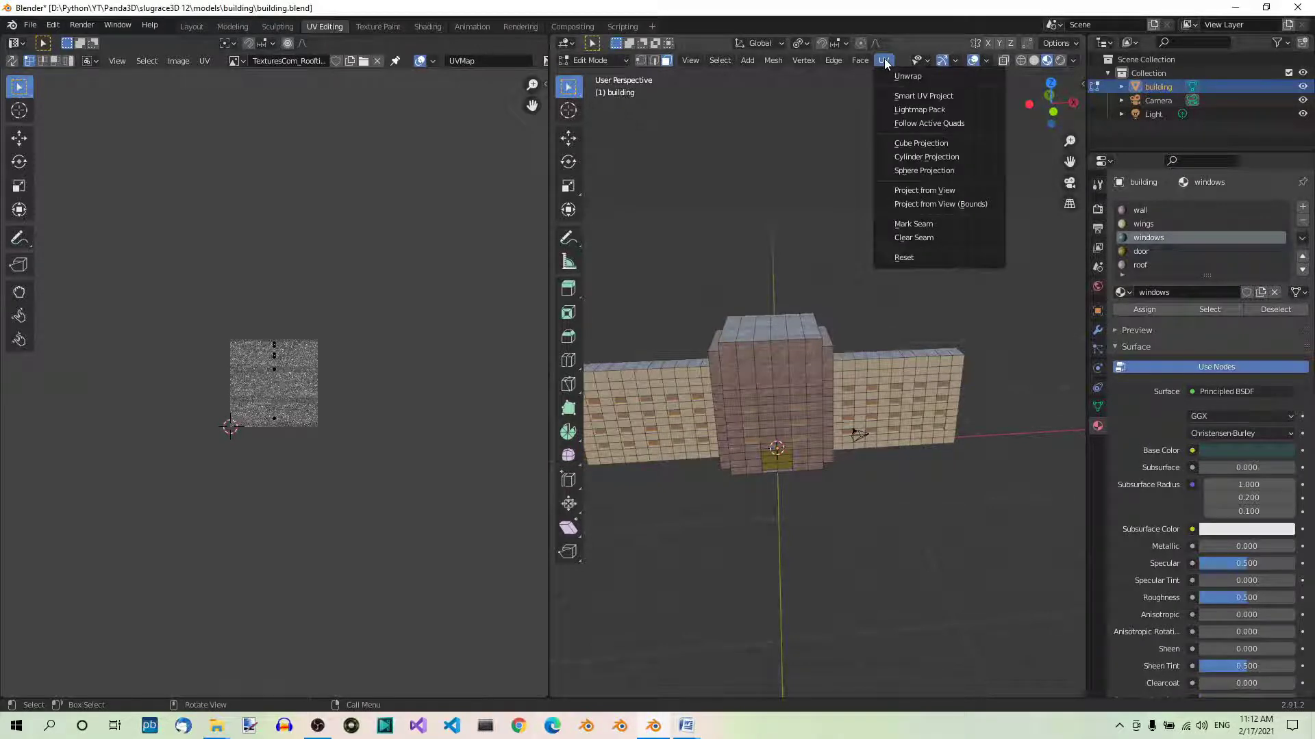
left_click(921, 96)
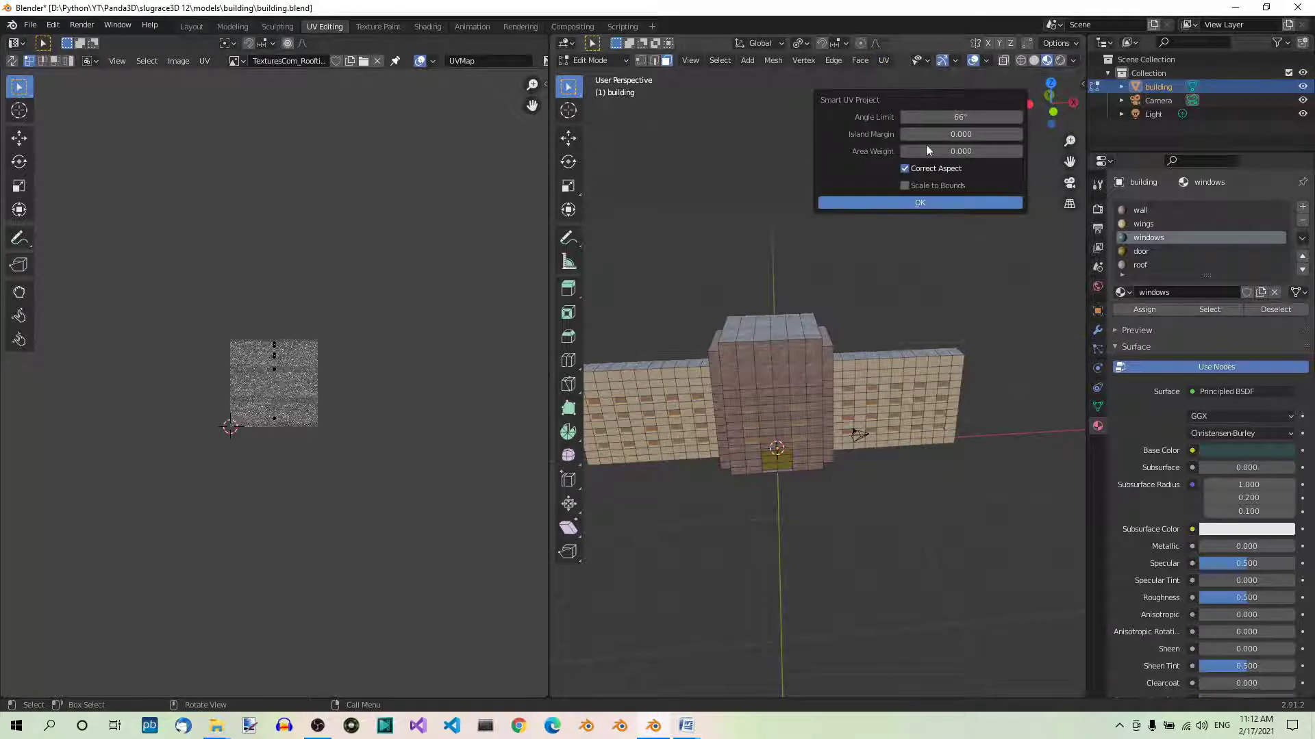
left_click(952, 203)
scroll(348, 478, "up", 5)
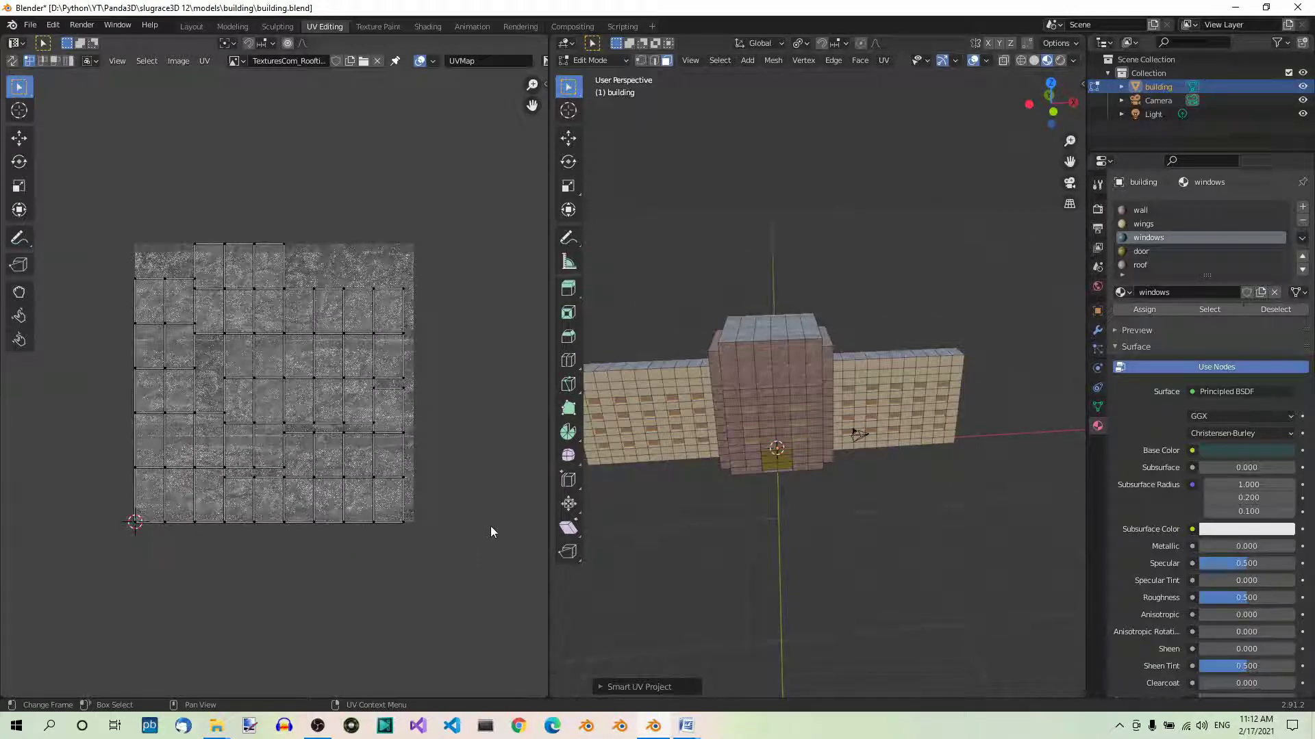
- Assign TexturesCom_WindowsHouseOld0341_M.jpg as an Image Texture to the windows material's Base Color
left_click(1192, 450)
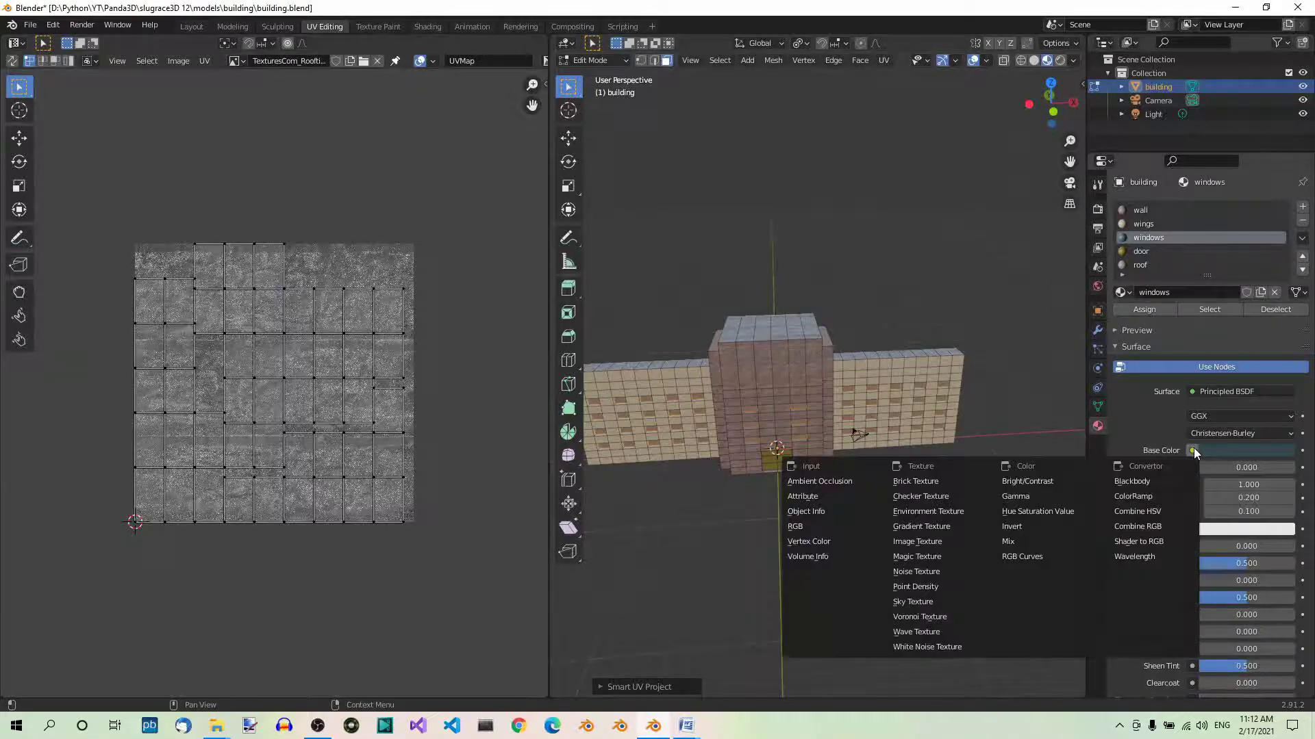
left_click(954, 540)
scroll(954, 542, "up", 5)
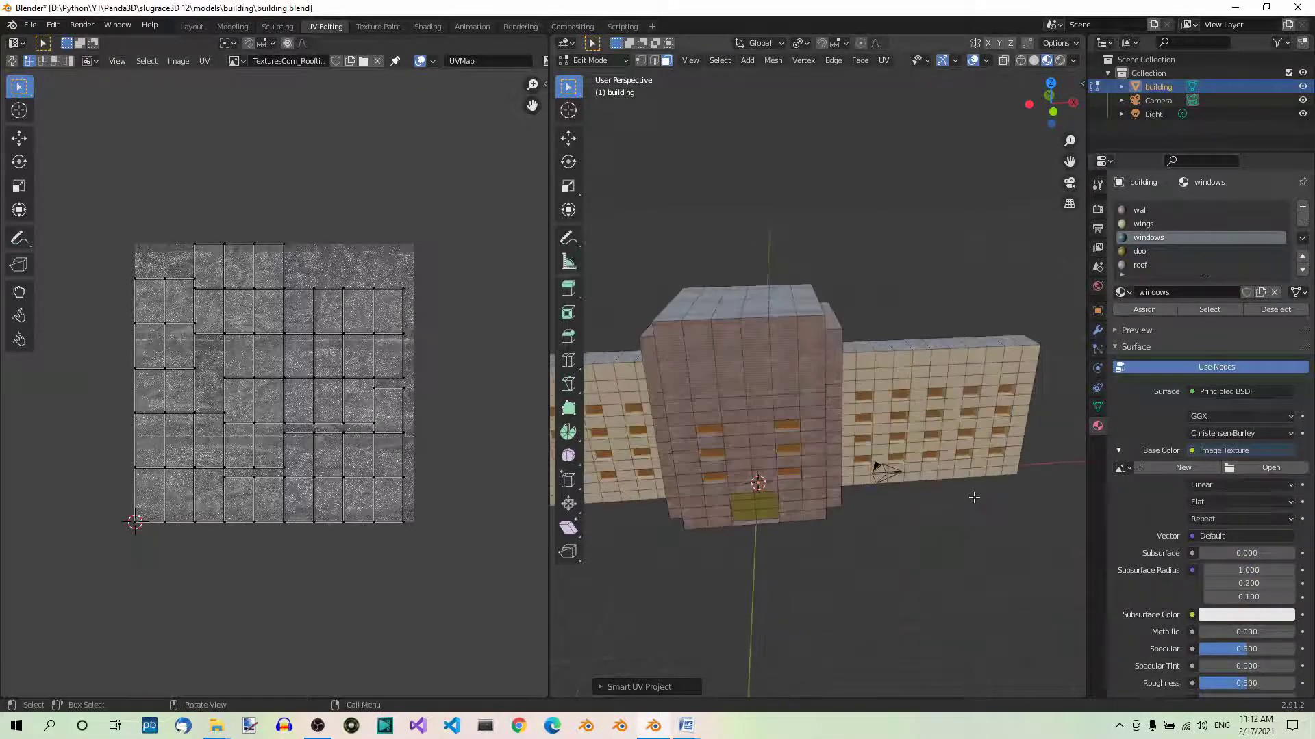
middle_click_drag(947, 534, 923, 512)
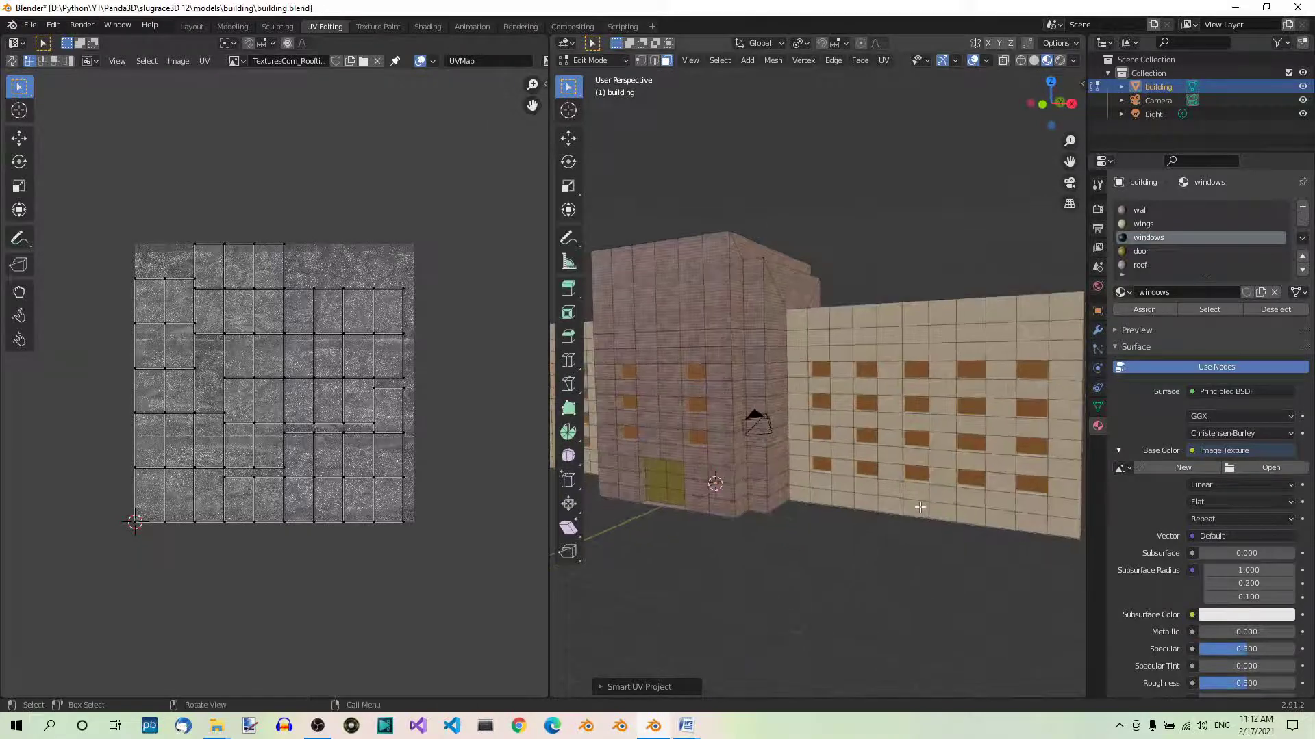
scroll(969, 530, "up", 3)
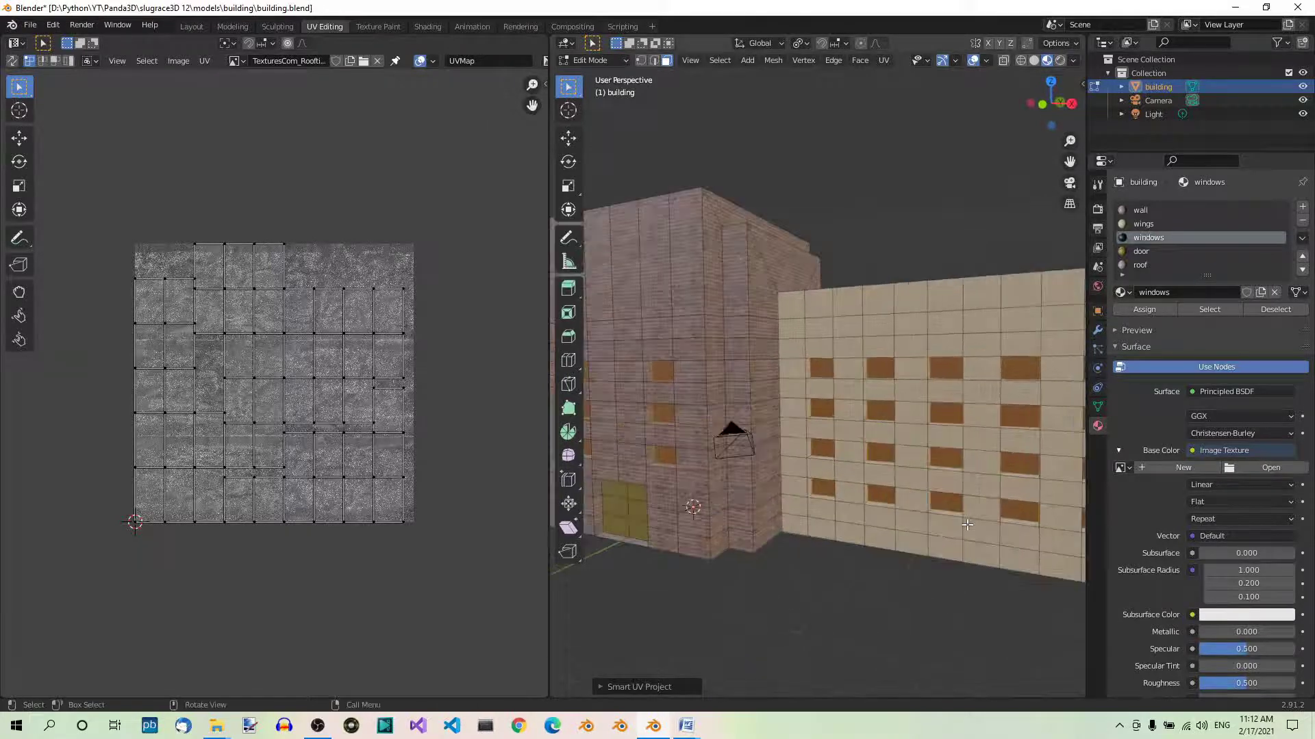
left_click(1245, 467)
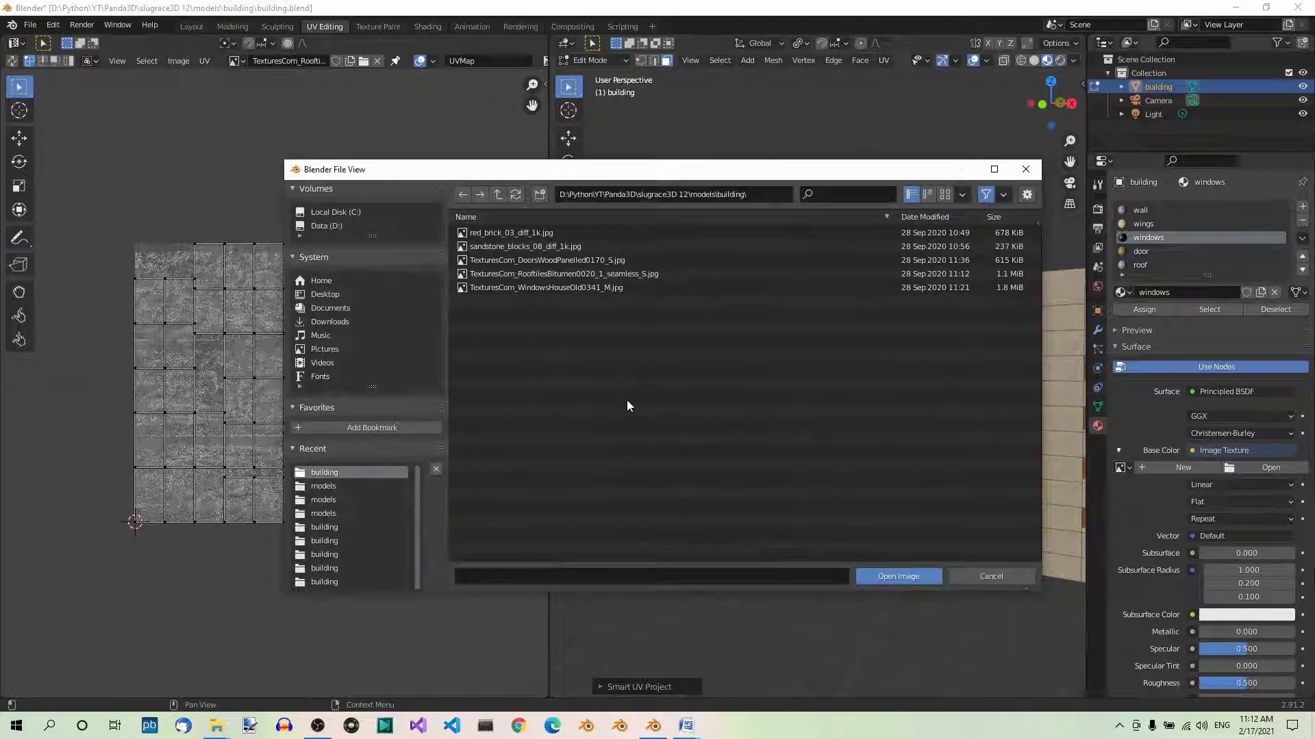
left_click(540, 288)
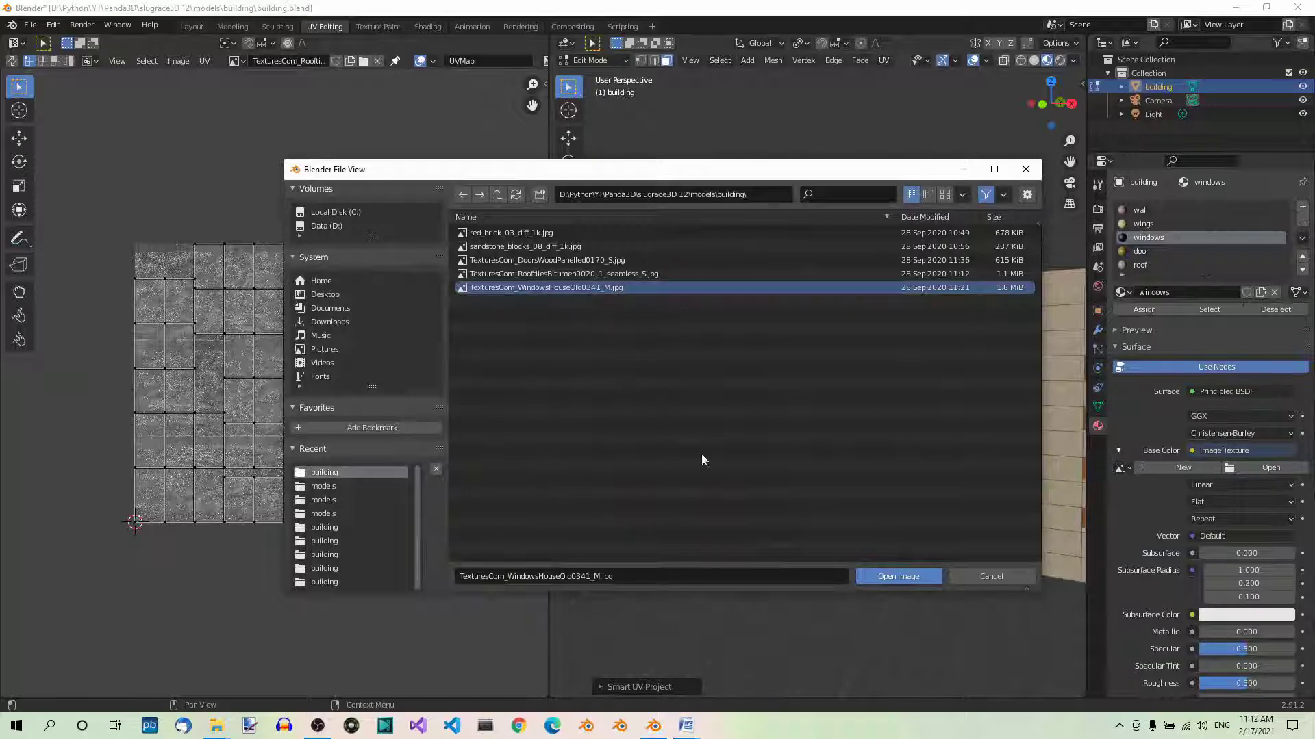
left_click(891, 576)
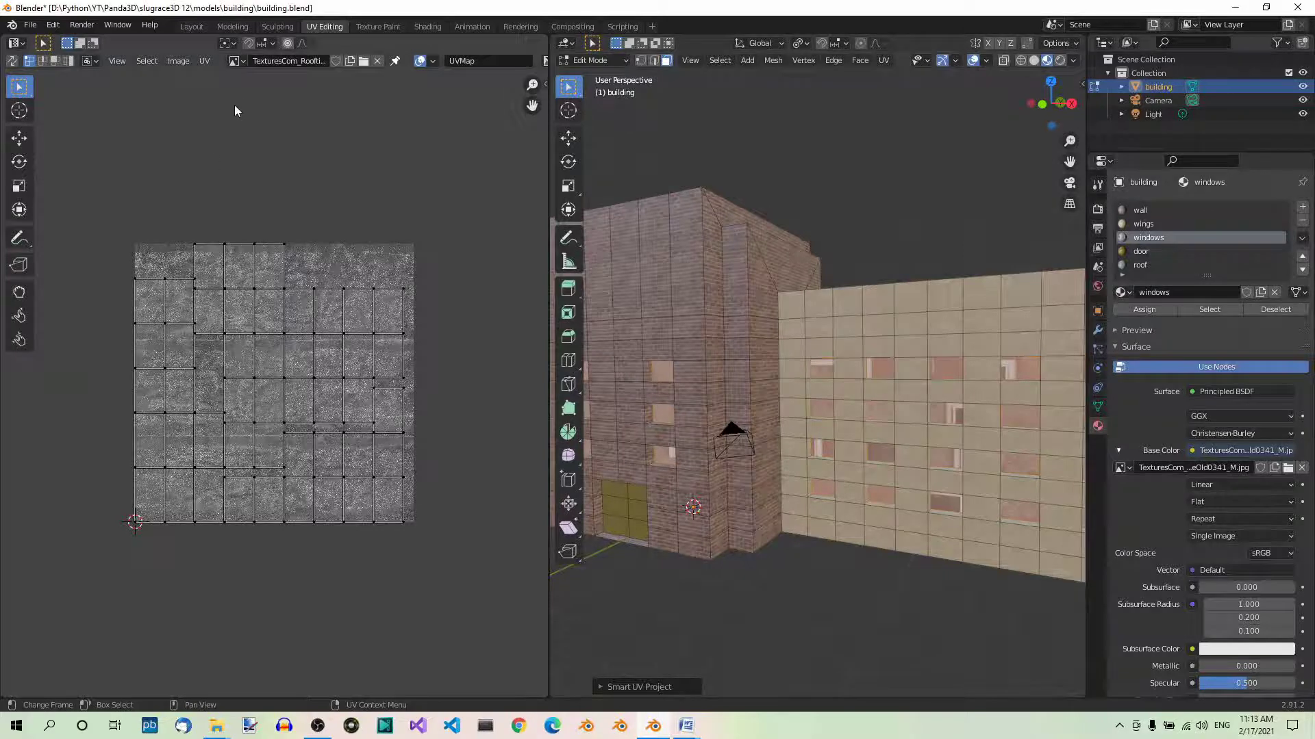
- Display the TexturesCom_WindowsHouseOld0341_M.jpg image in the UV editor behind the window faces' UV layout
left_click(240, 62)
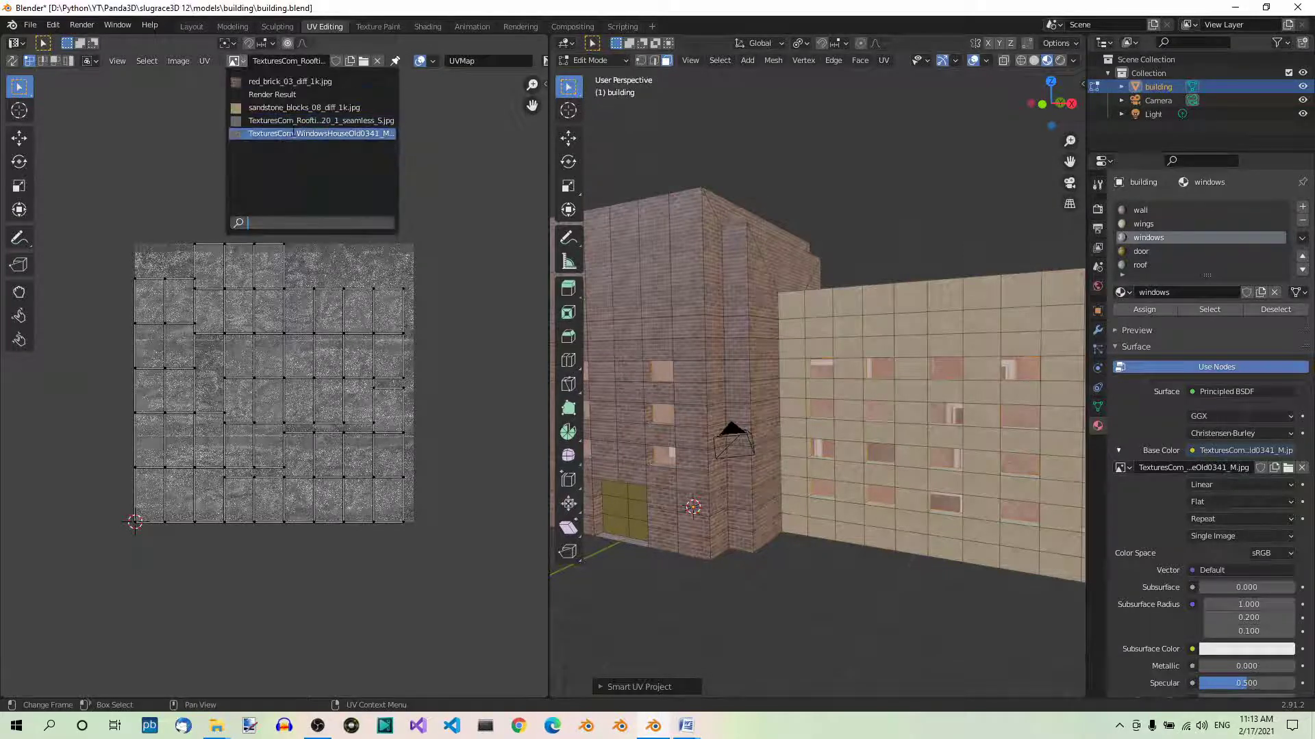
left_click(291, 130)
scroll(345, 343, "down", 1)
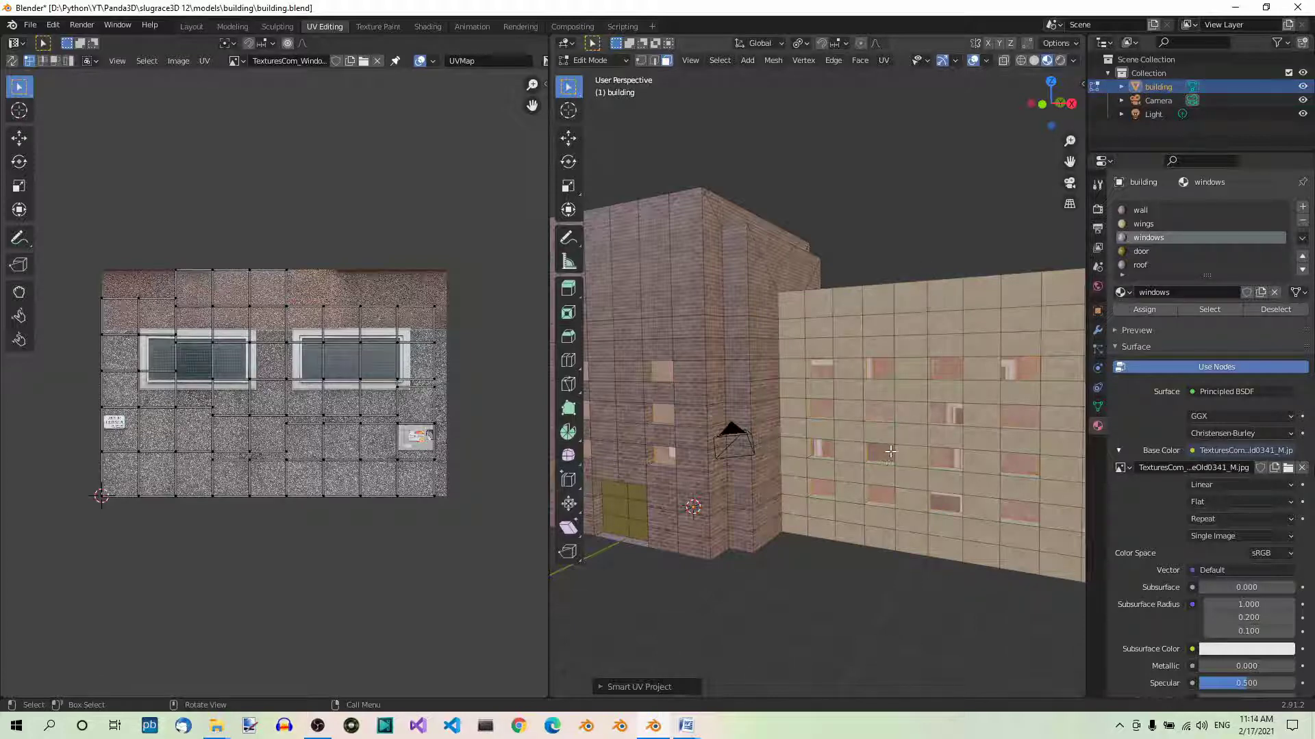
- Reset the window faces' UVs to fill the whole image and select all of them
left_click(884, 60)
left_click(912, 255)
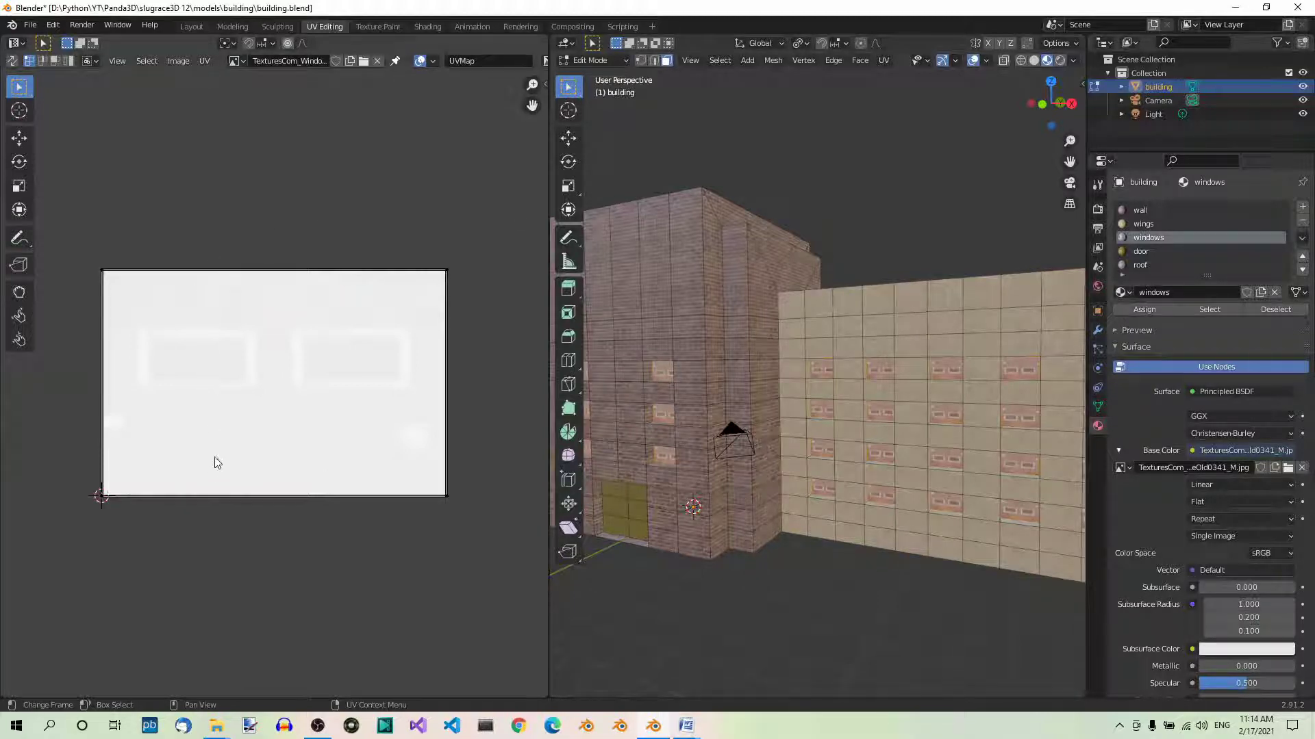
key("a")
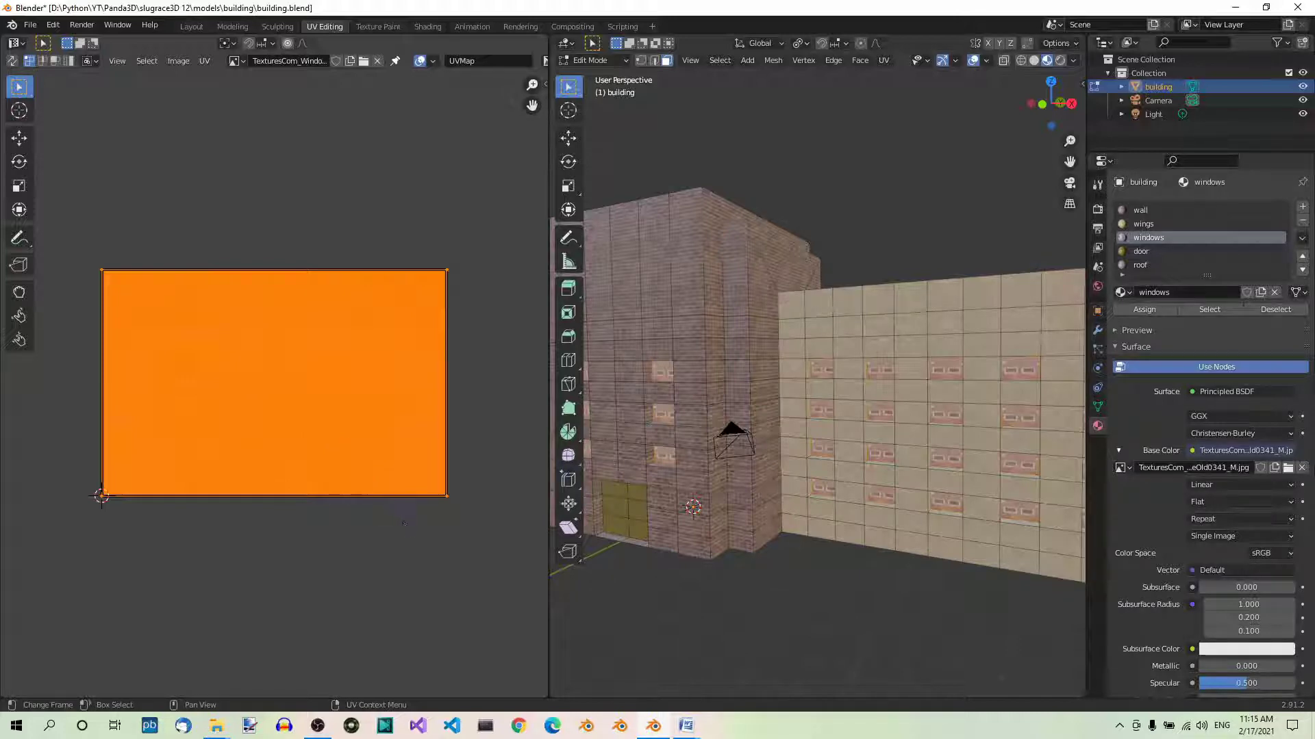
- Scale the window UVs down to about 0.26 and move them over the right-hand window in the image
key("s")
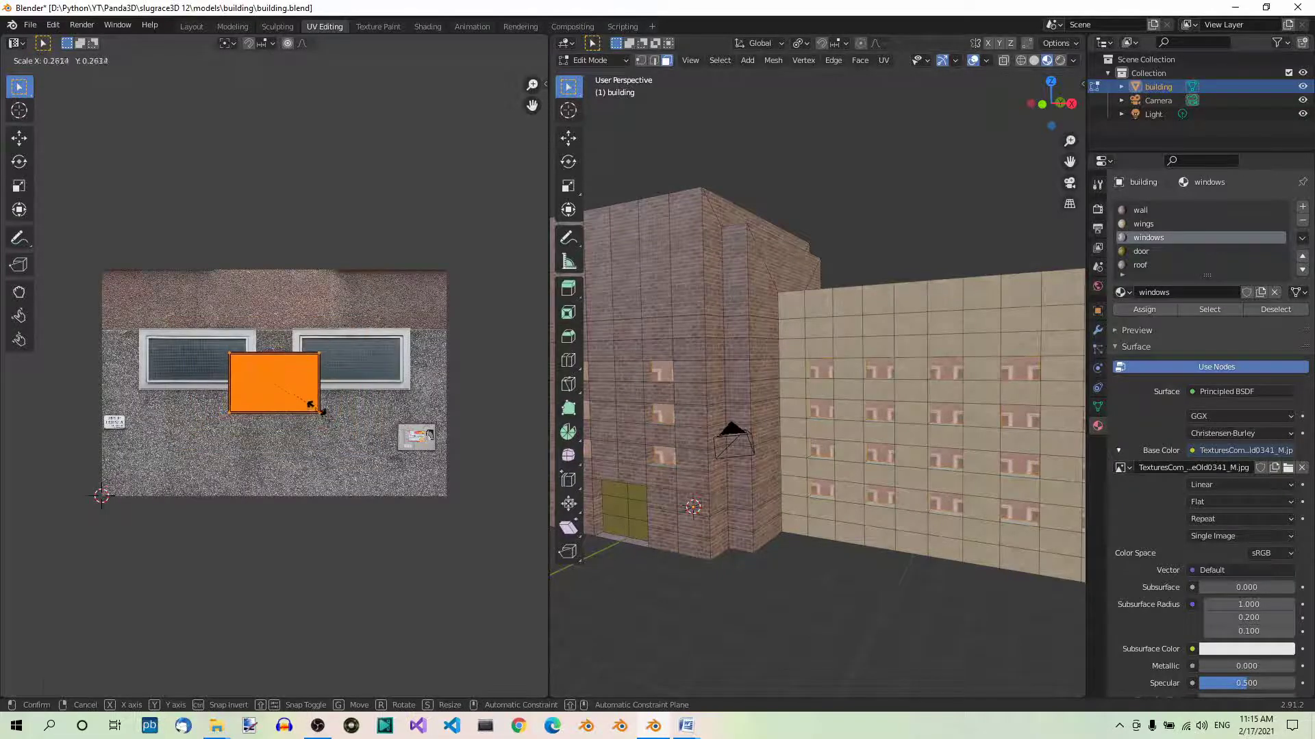
left_click(317, 406)
key("g")
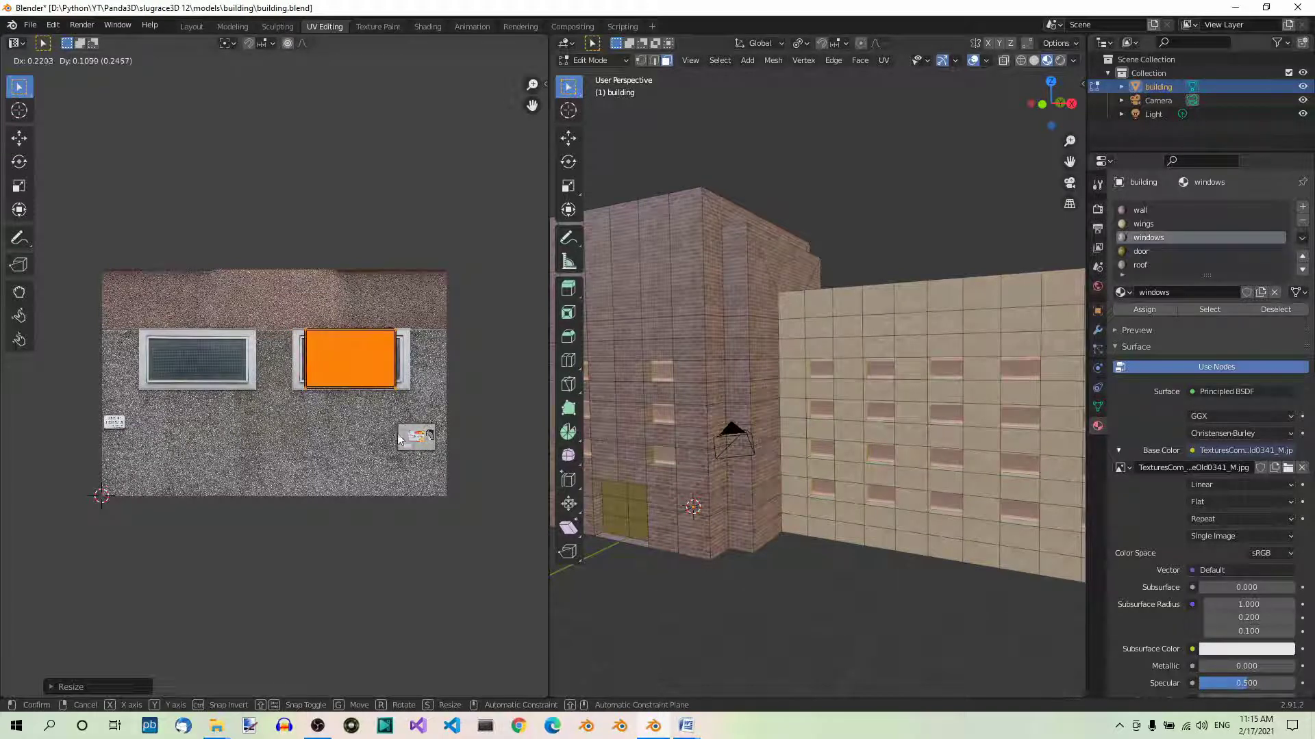
left_click(401, 440)
- Stretch the window UVs along X by about 1.25 and nudge them to match the right-hand window's frame
key("s")
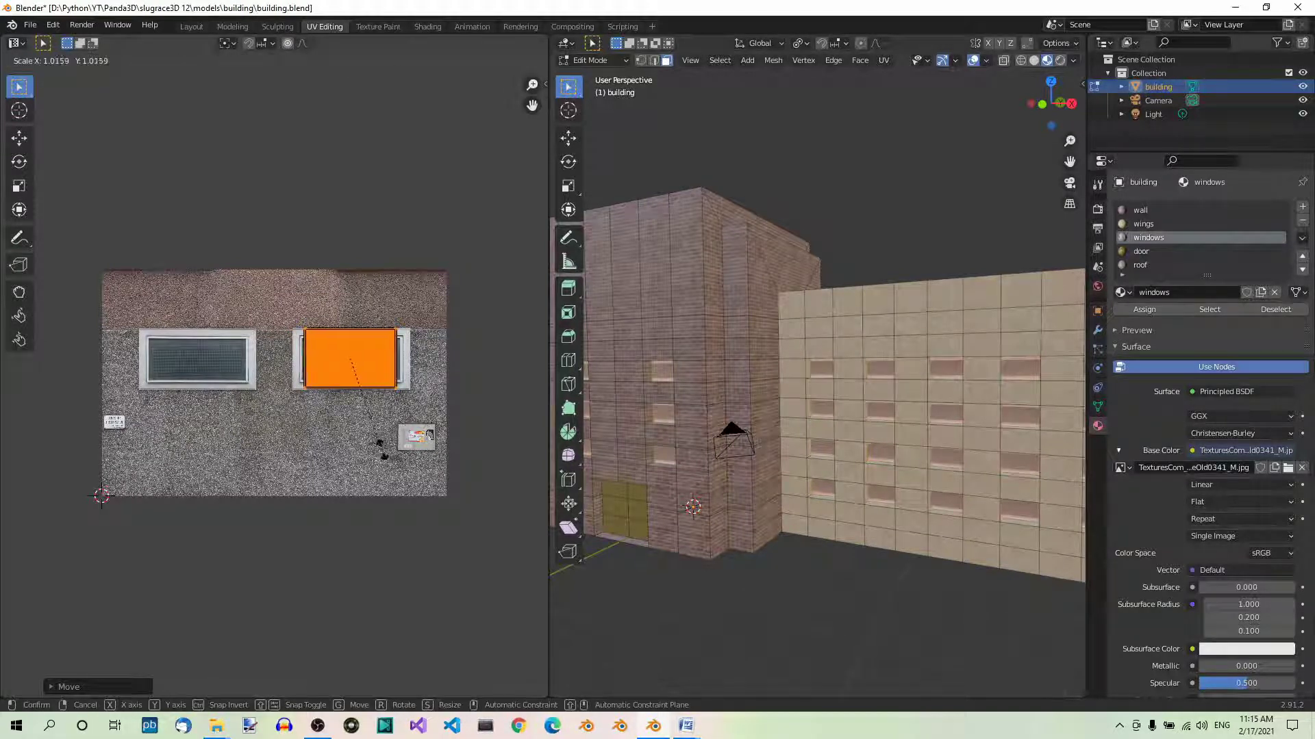
key("x")
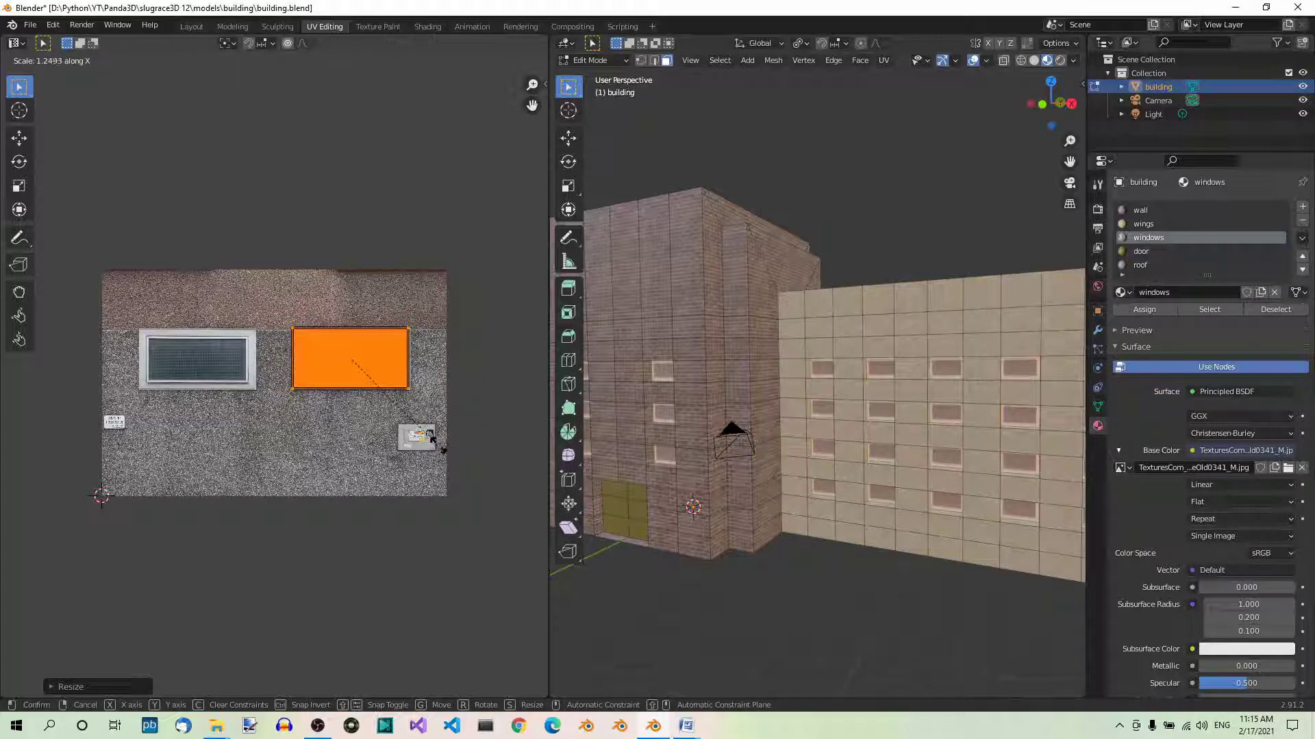
left_click(441, 450)
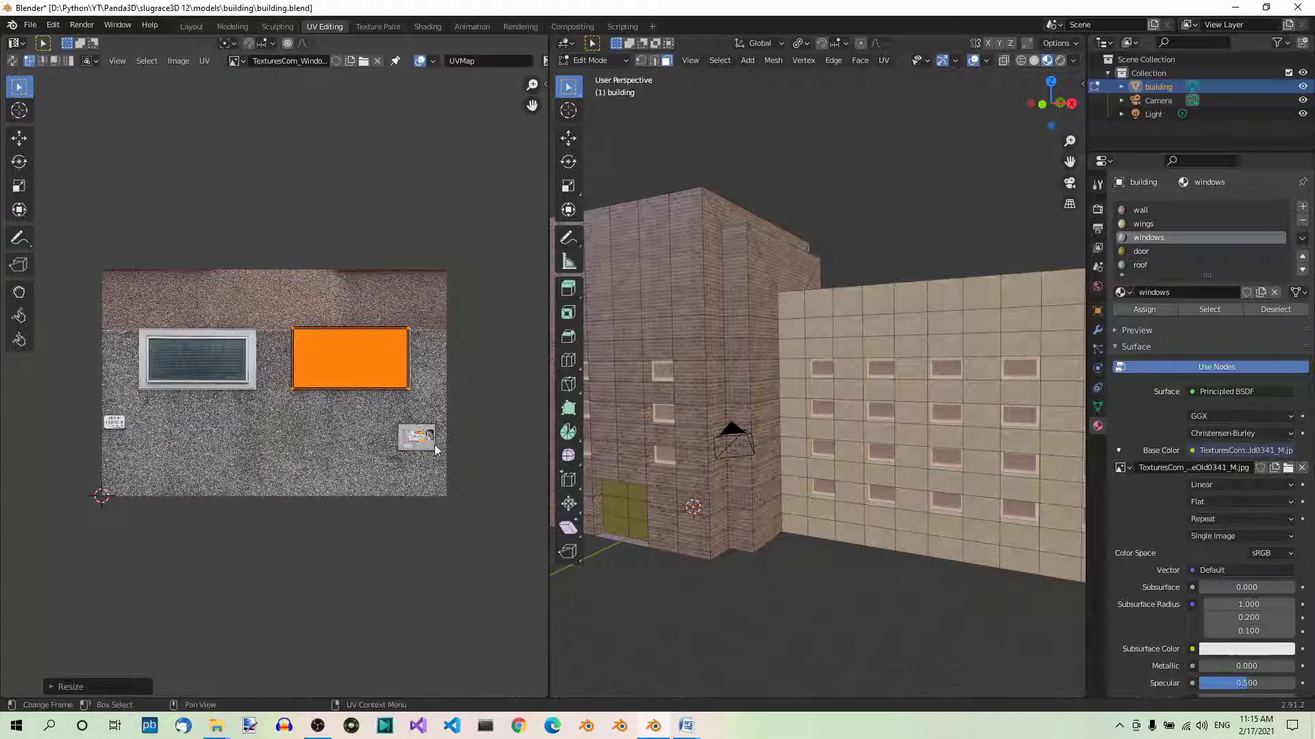
key("g")
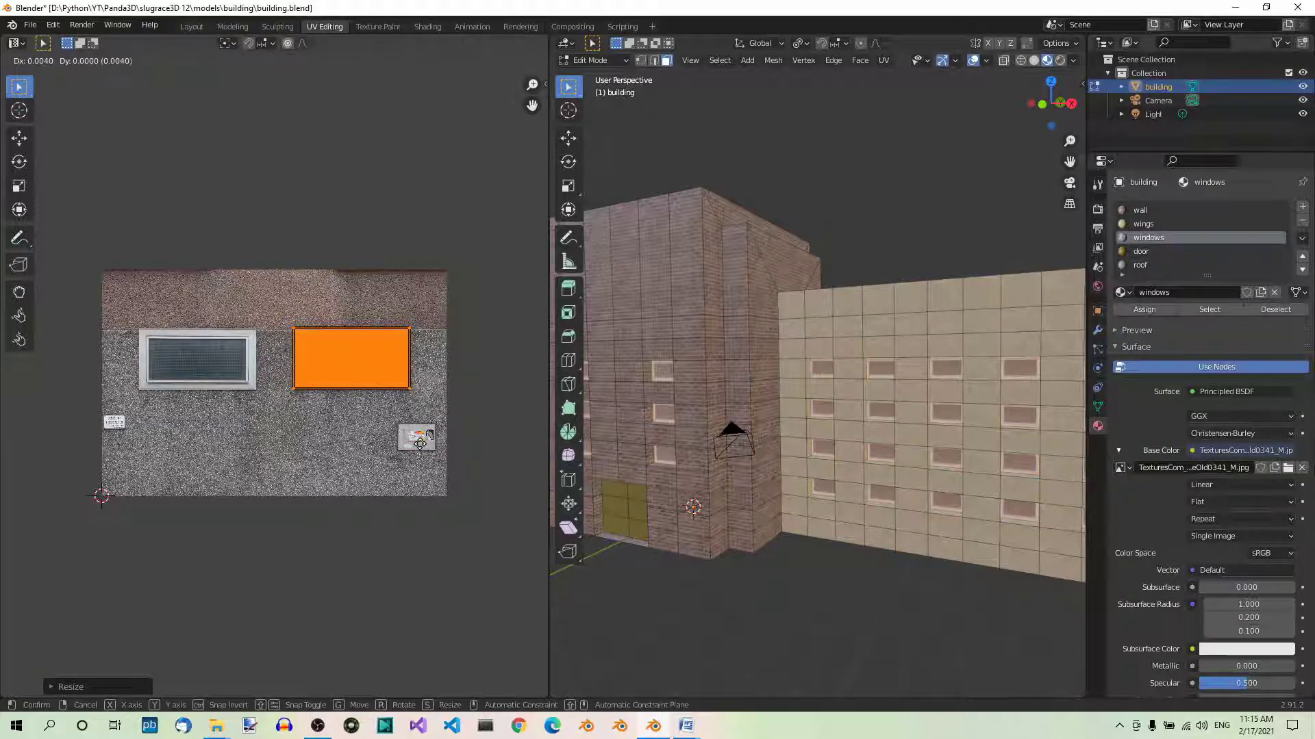
left_click(420, 444)
scroll(926, 368, "up", 8)
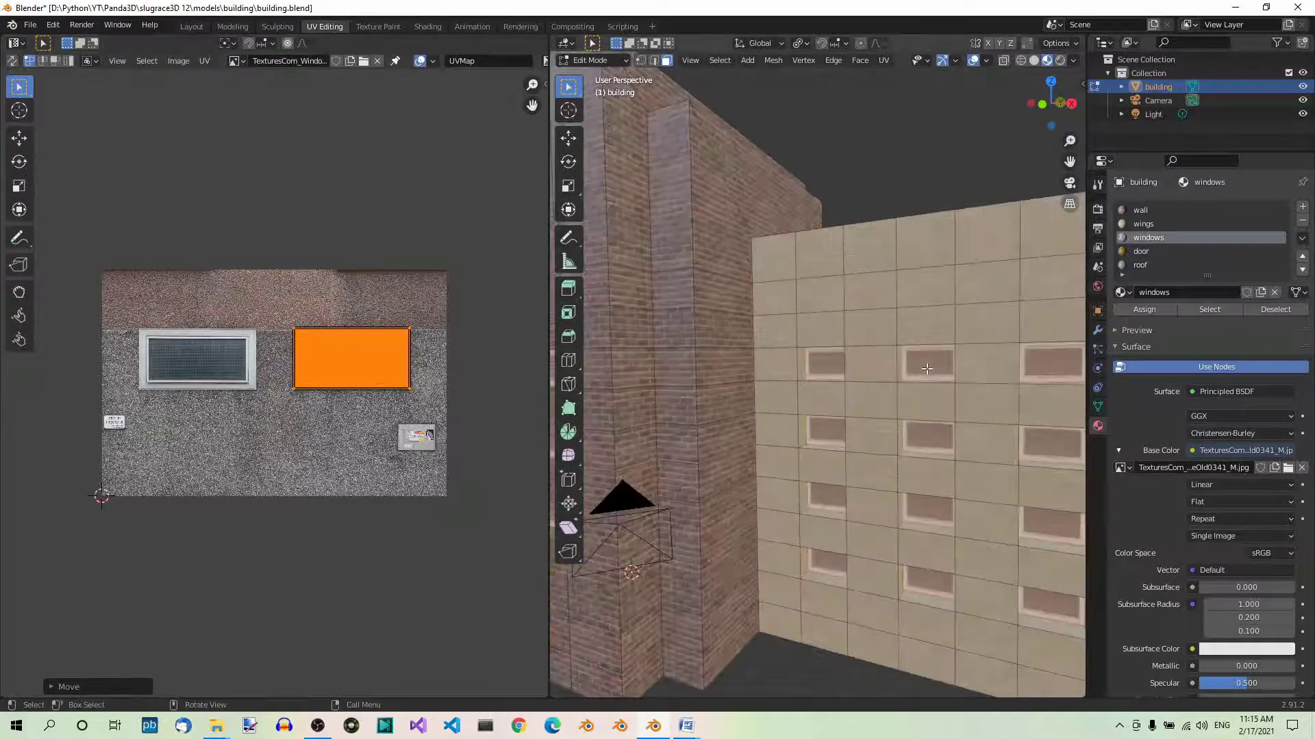
scroll(926, 368, "up", 5)
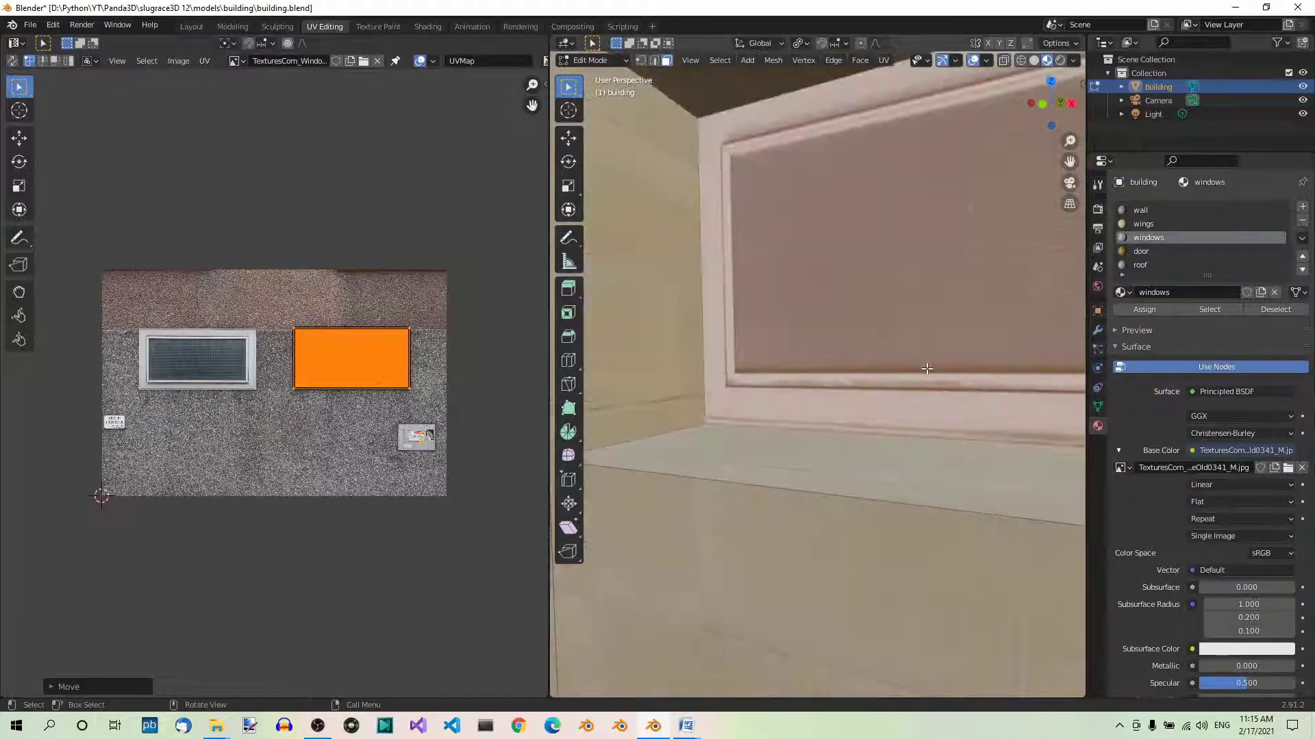
scroll(926, 369, "down", 4)
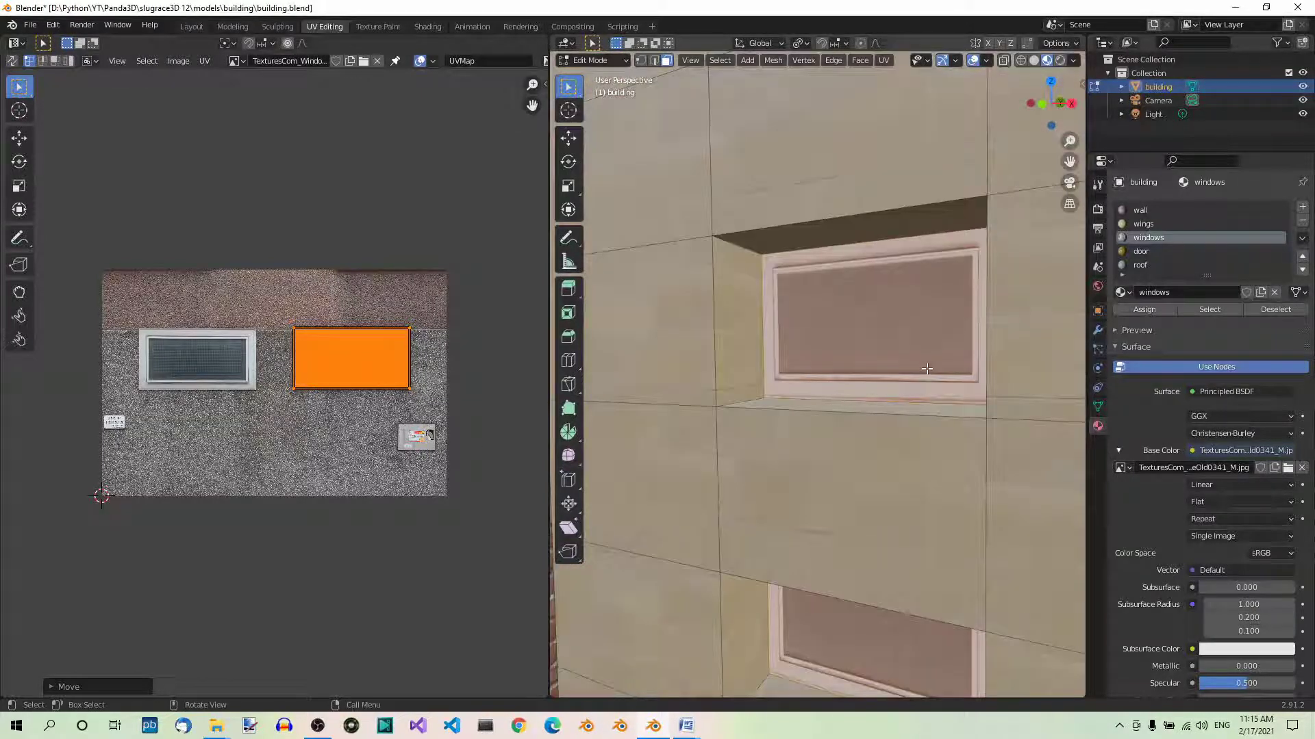
scroll(928, 405, "down", 5)
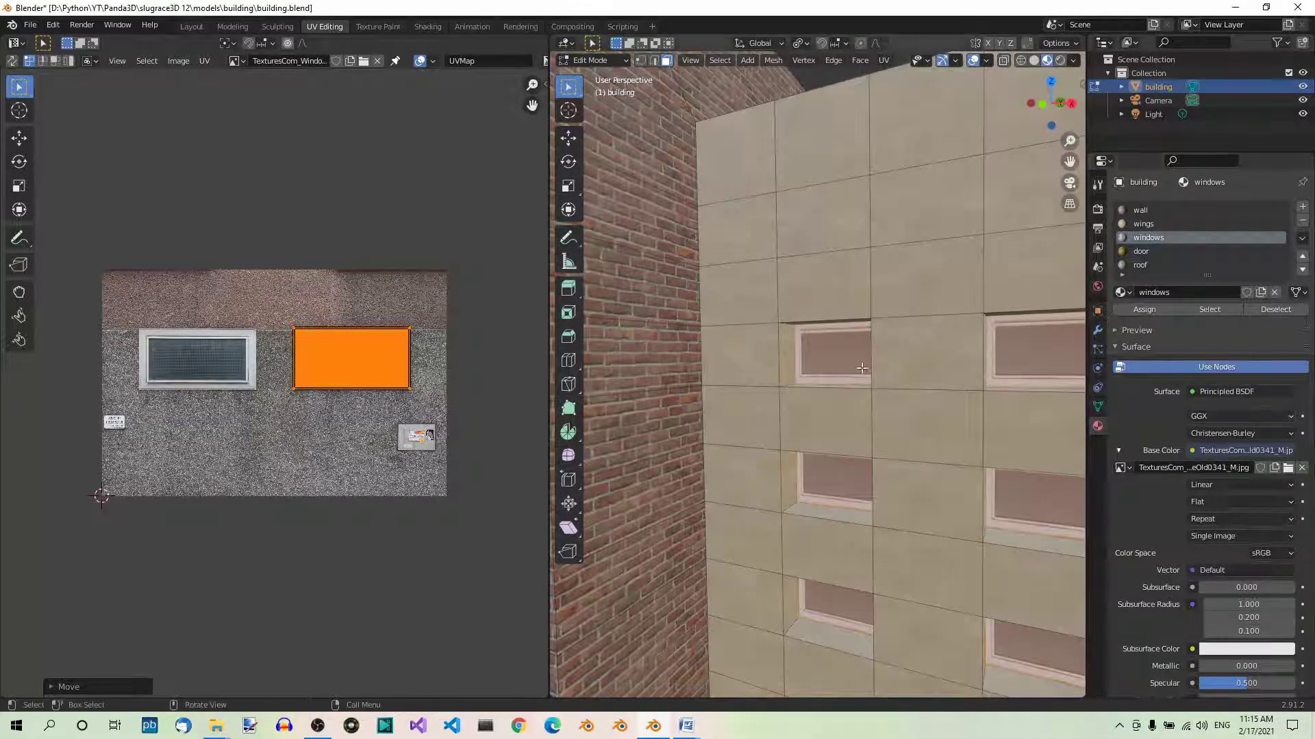
- Return to Object Mode and save building.blend with the fitted window textures
key("Tab")
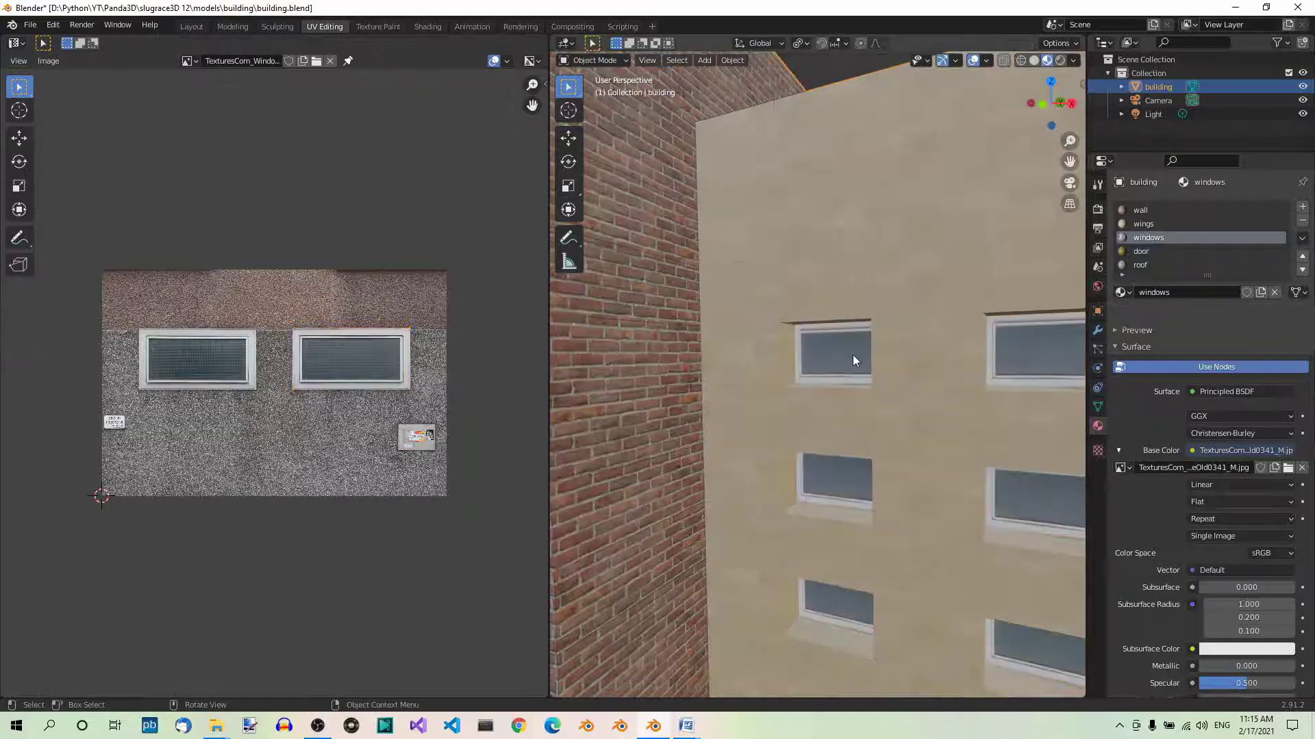
scroll(853, 354, "down", 5)
middle_click_drag(844, 421, 906, 428)
scroll(887, 437, "up", 8)
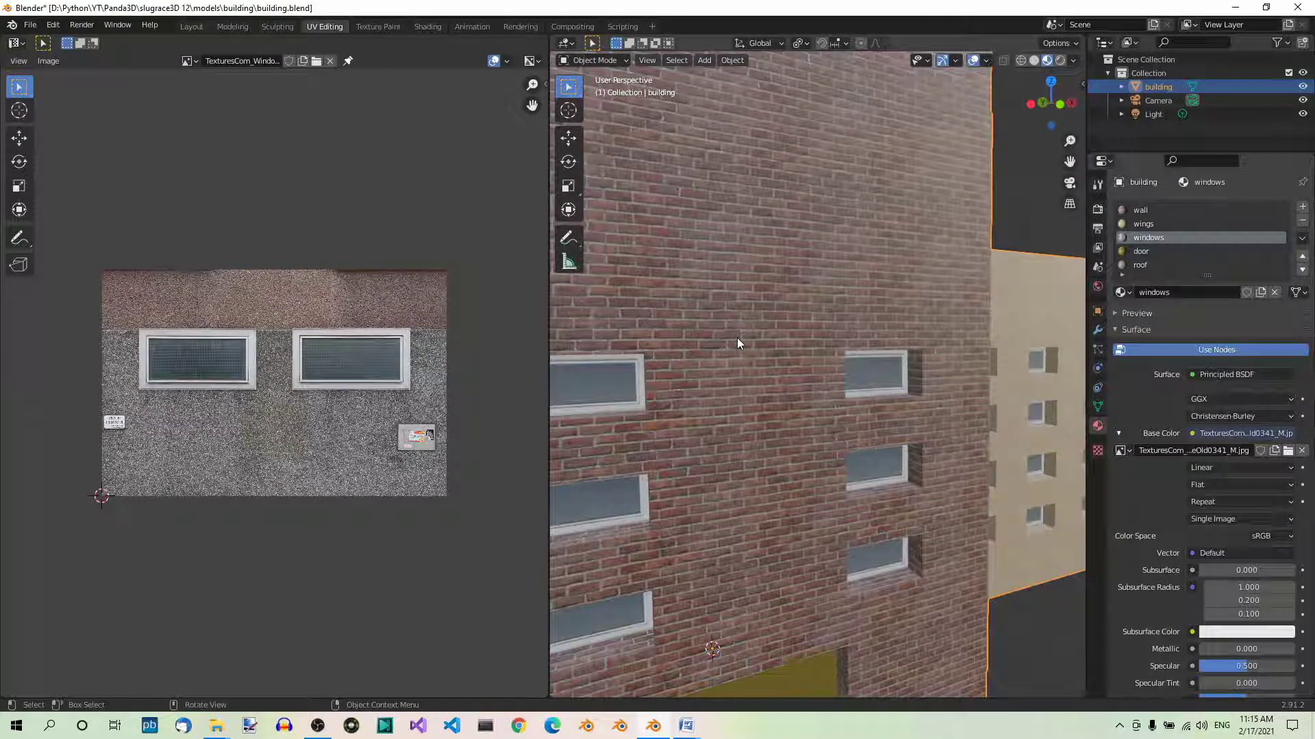
key("ctrl+s")
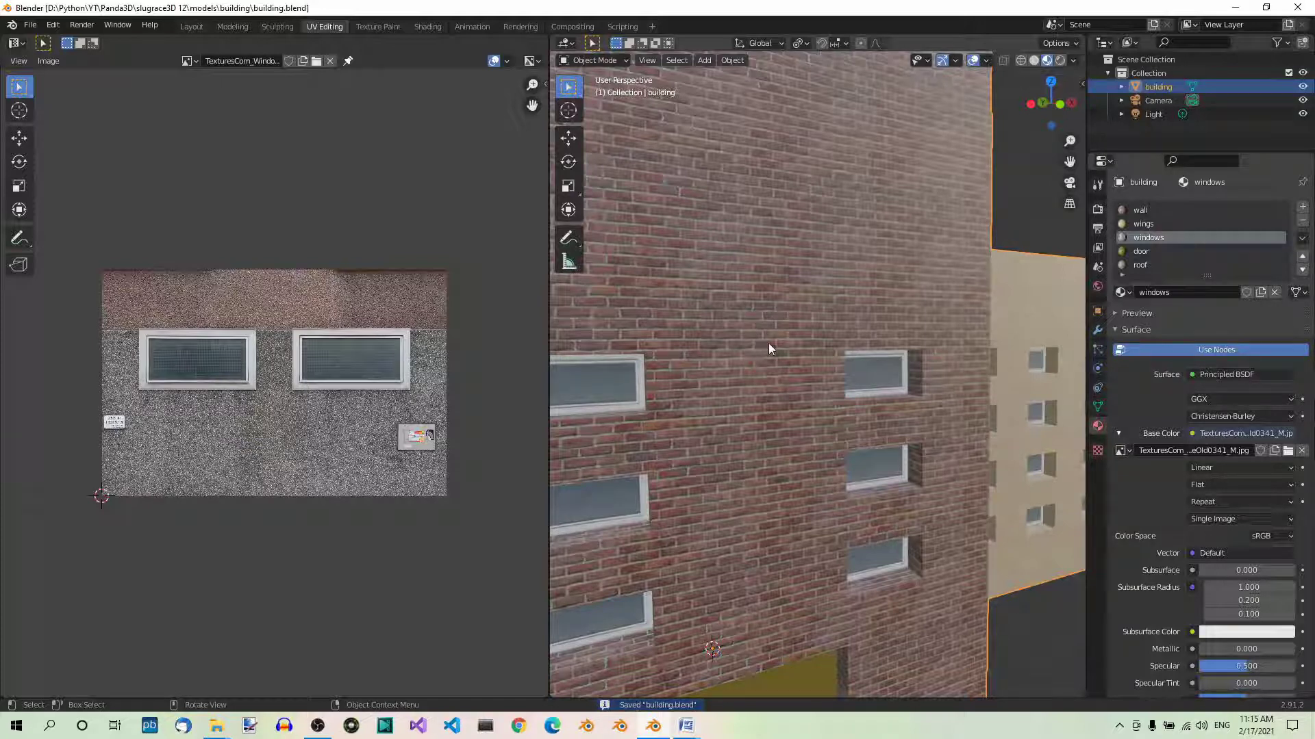
- In Edit Mode, select only the faces assigned to the door material and unwrap their UVs
key("Tab")
scroll(808, 400, "down", 6)
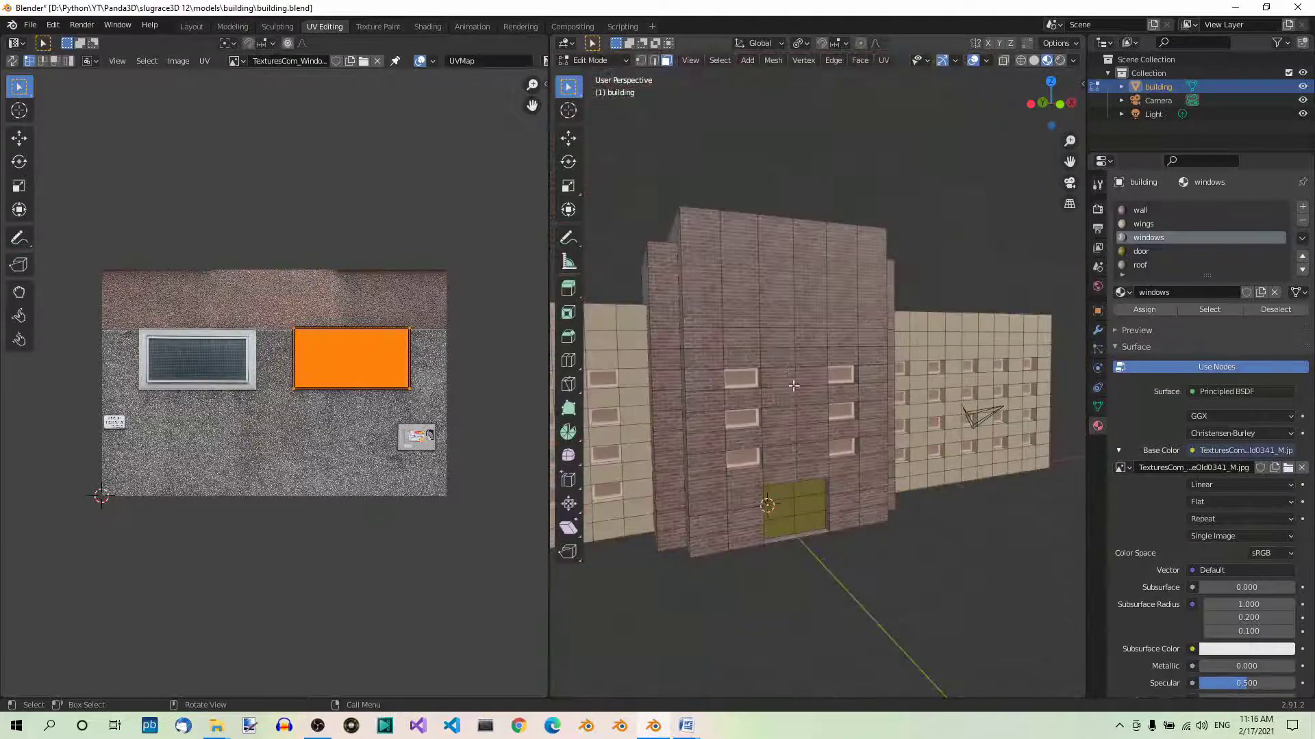
middle_click_drag(884, 458, 880, 488)
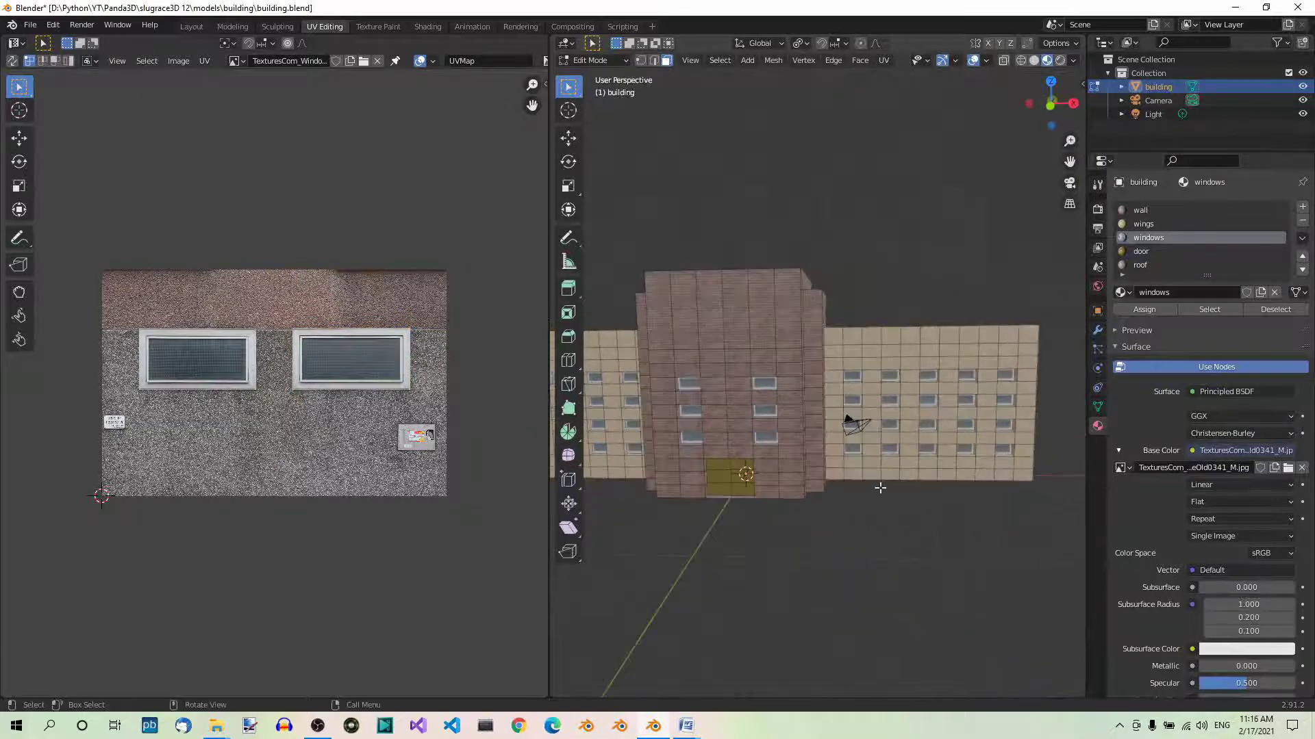
left_click(1143, 251)
left_click(1206, 311)
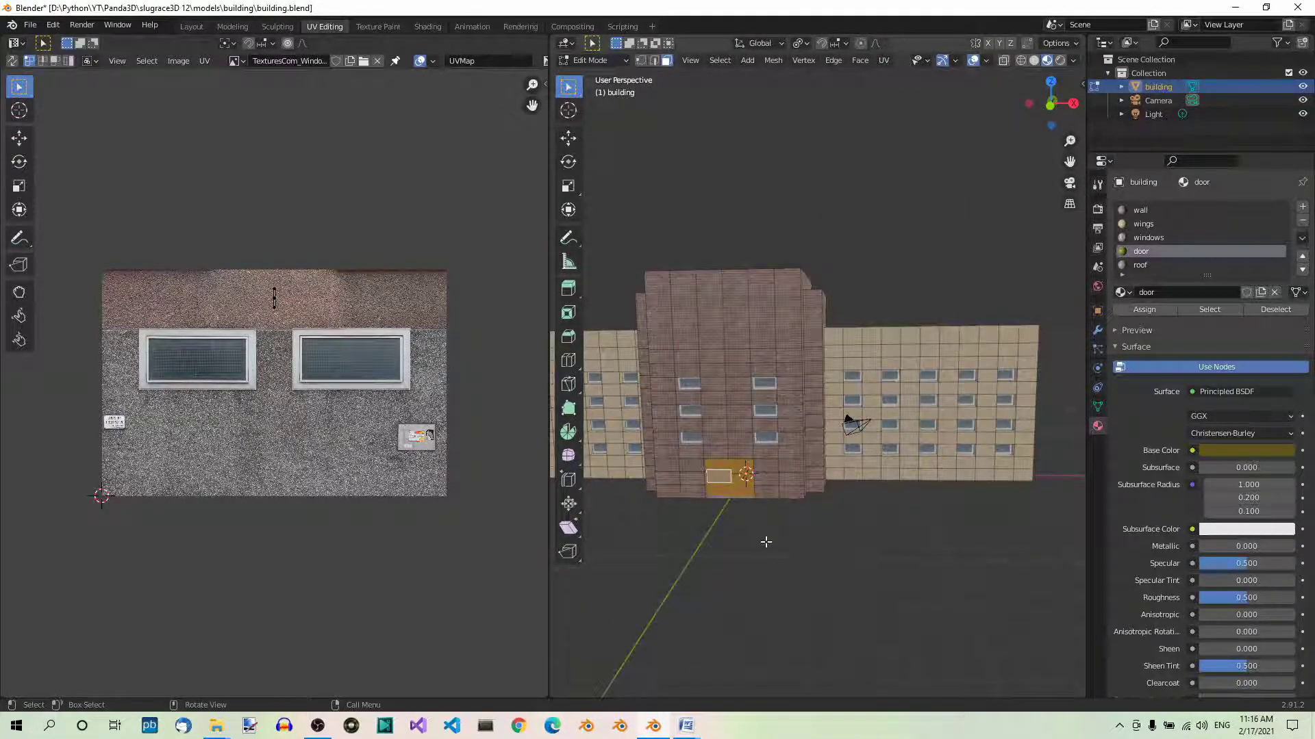
left_click(884, 61)
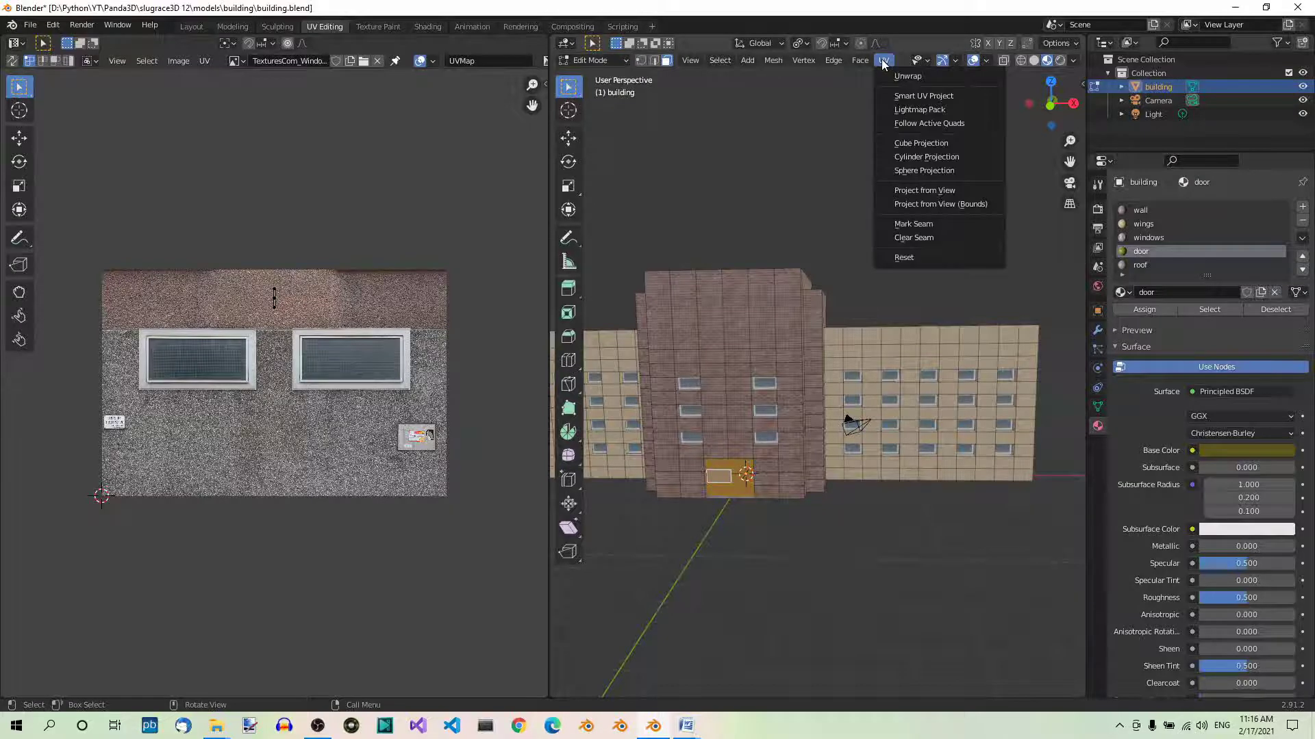
left_click(925, 76)
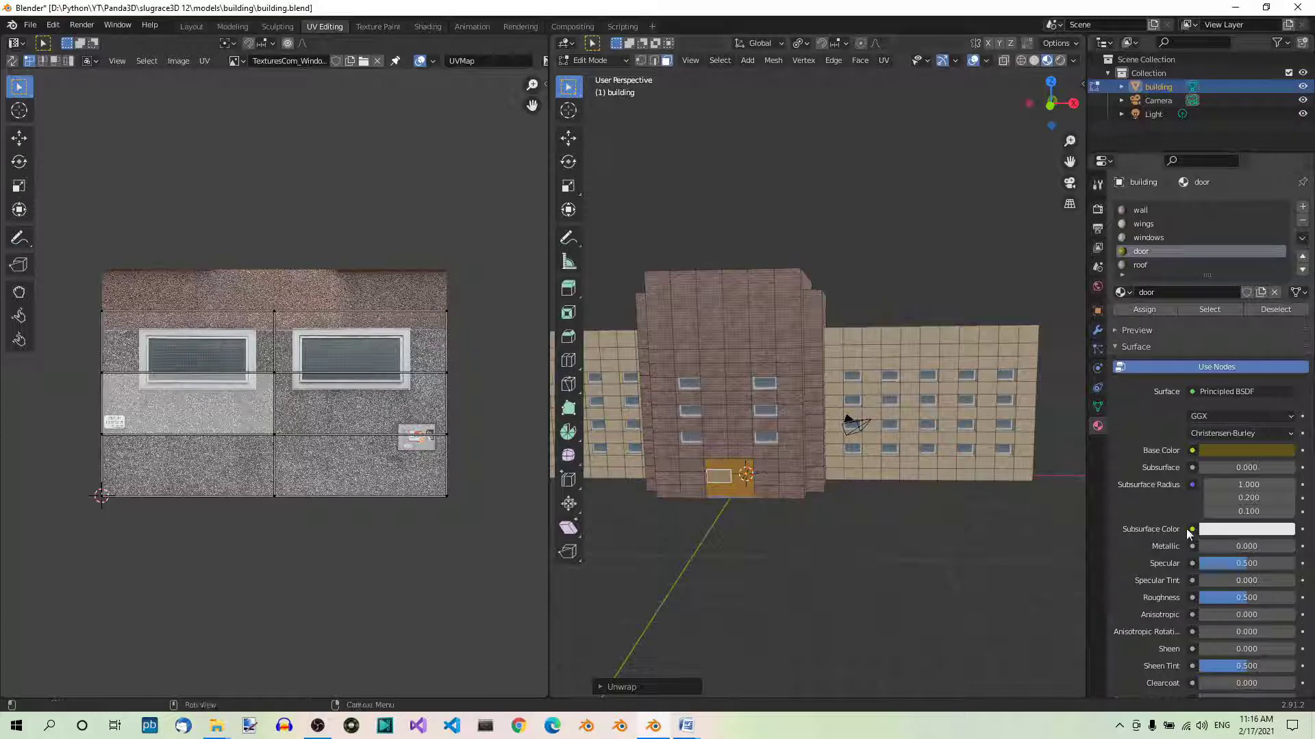
- Give the door material's Base Color an Image Texture using TexturesCom_DoorsWoodPanelled0170_S.jpg
left_click(1192, 451)
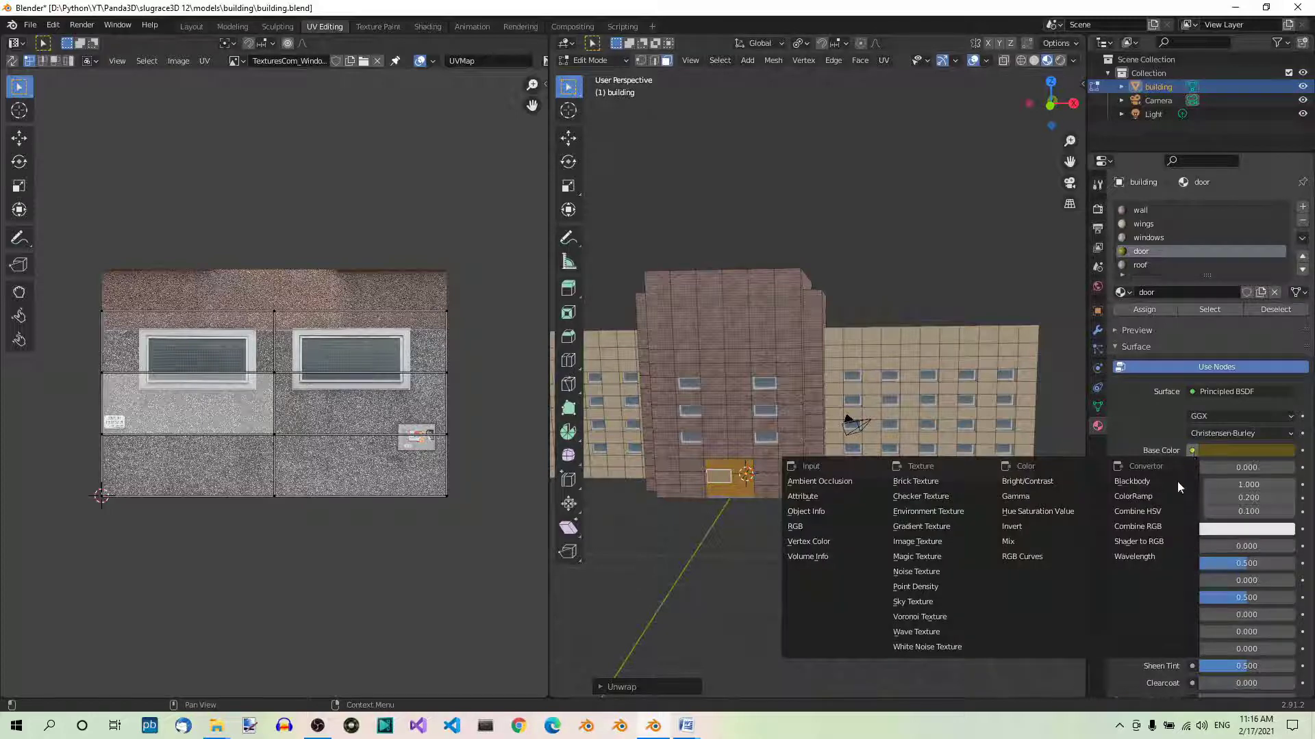
left_click(942, 542)
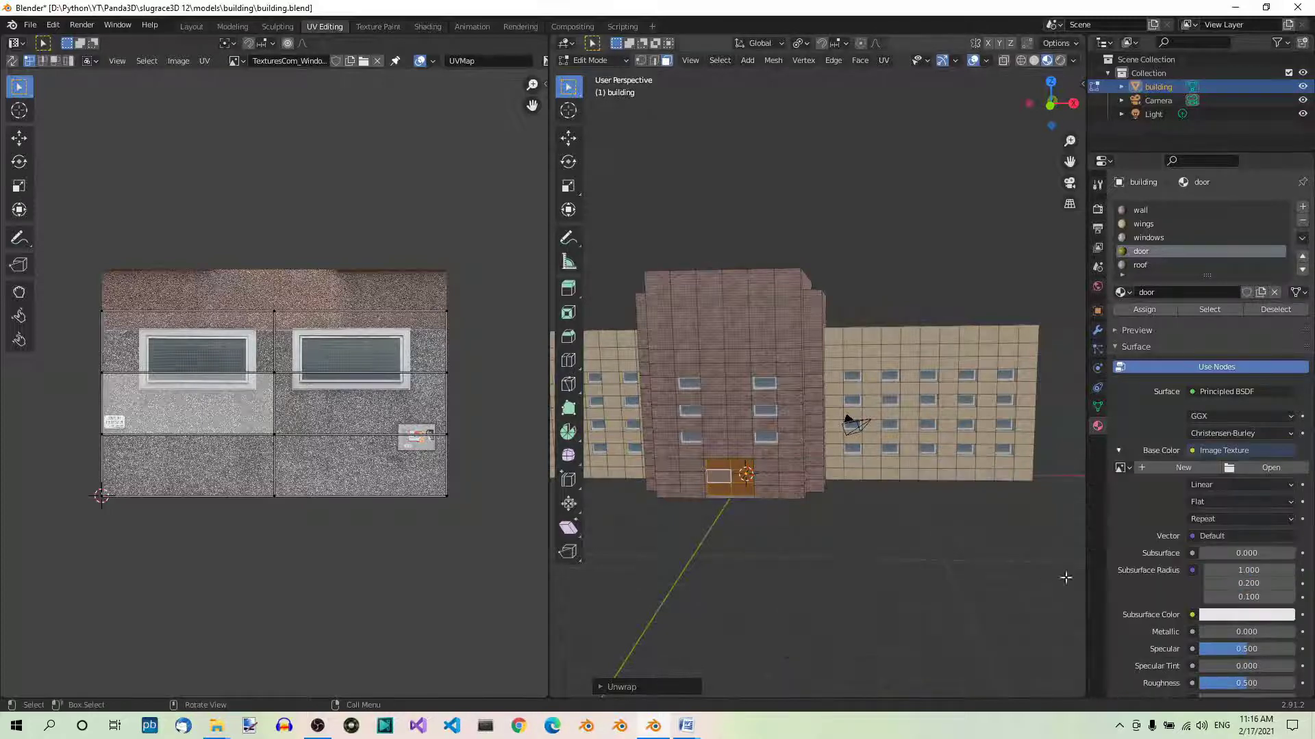
left_click(1274, 468)
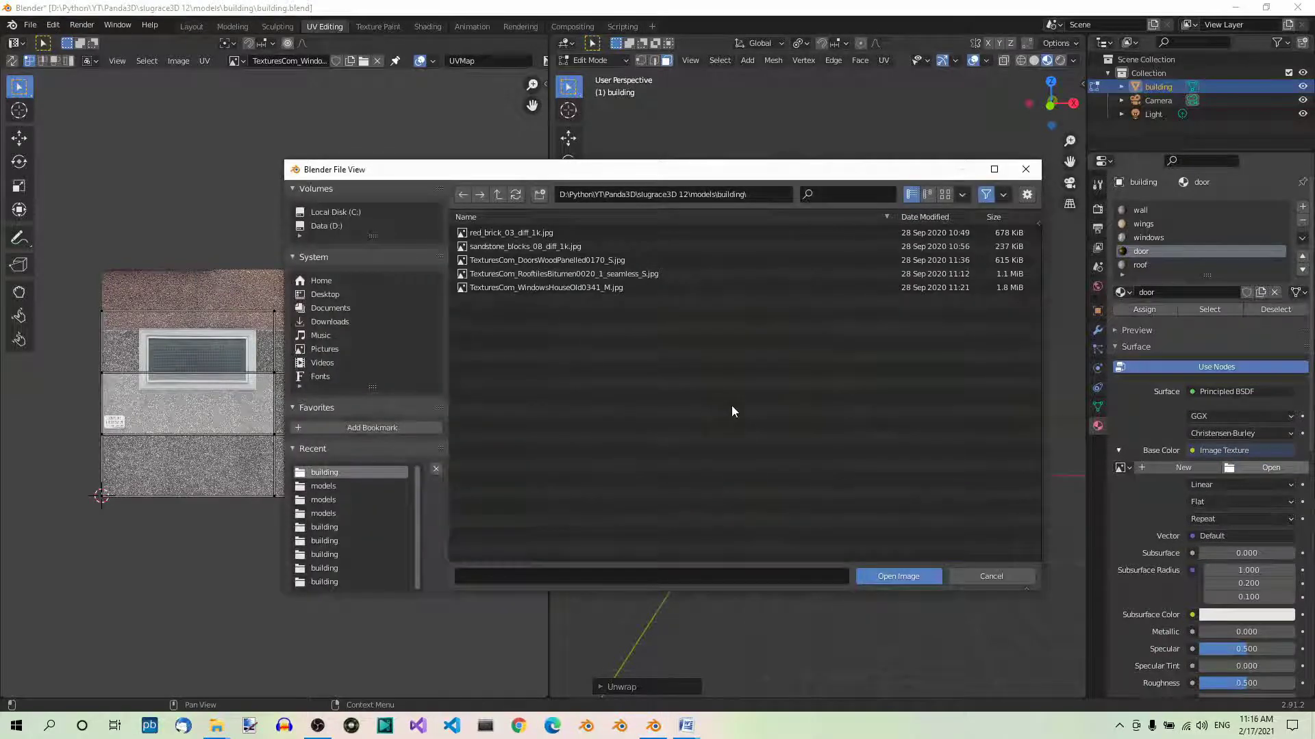
double_click(573, 262)
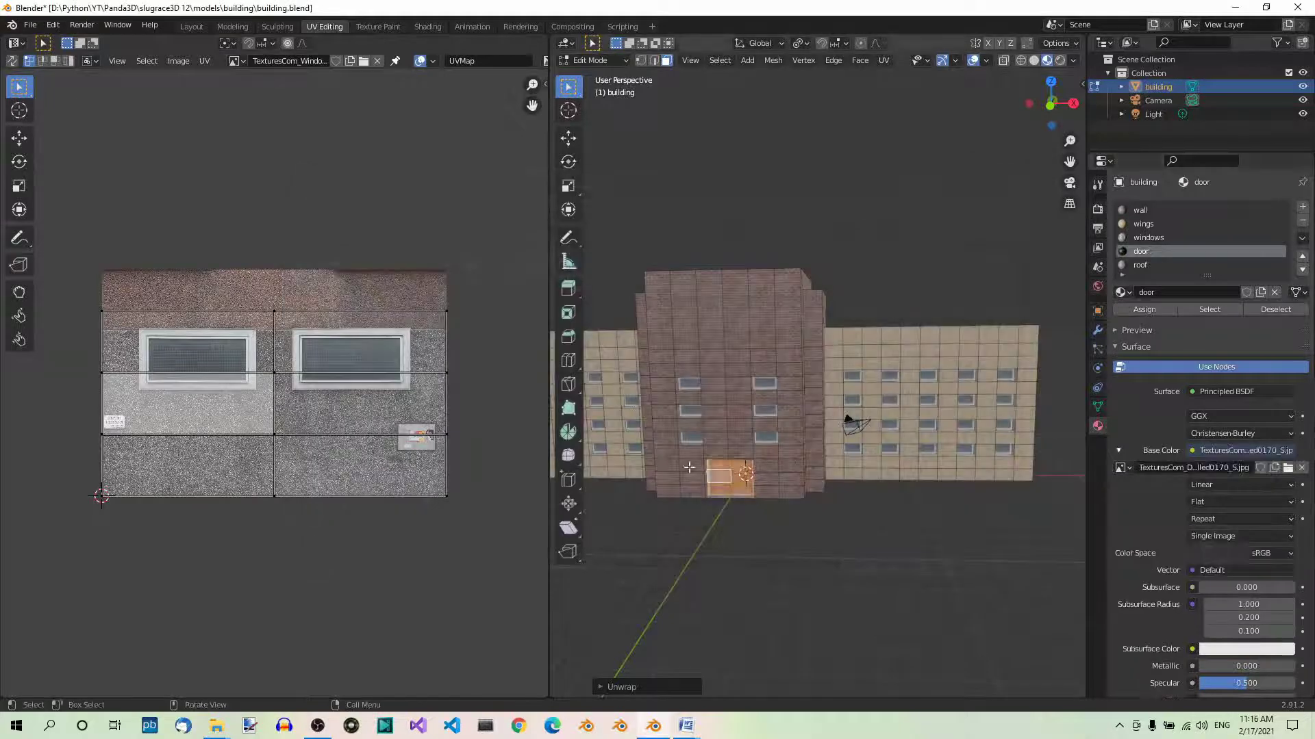
- Display the TexturesCom_DoorsWoodPanelled0170_S.jpg image in the UV editor behind the door faces' UV layout
scroll(737, 541, "up", 4)
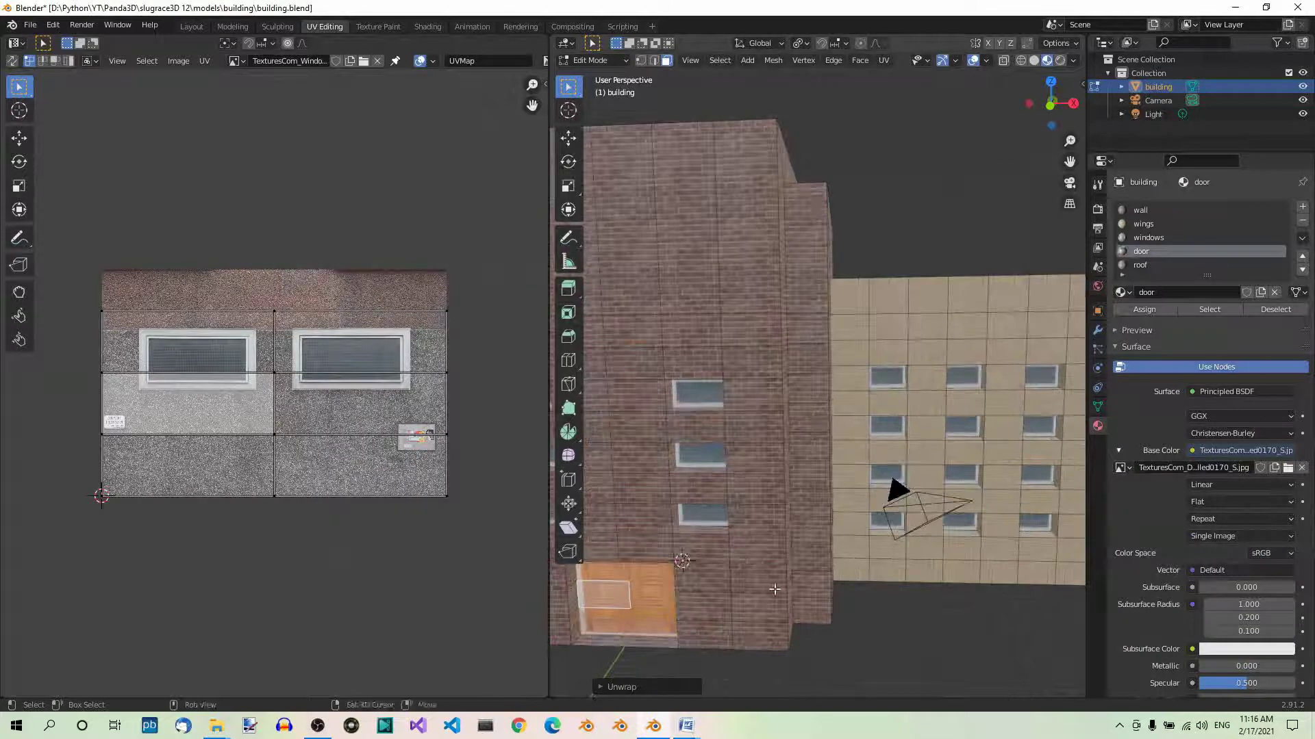
middle_click_drag(774, 590, 849, 554)
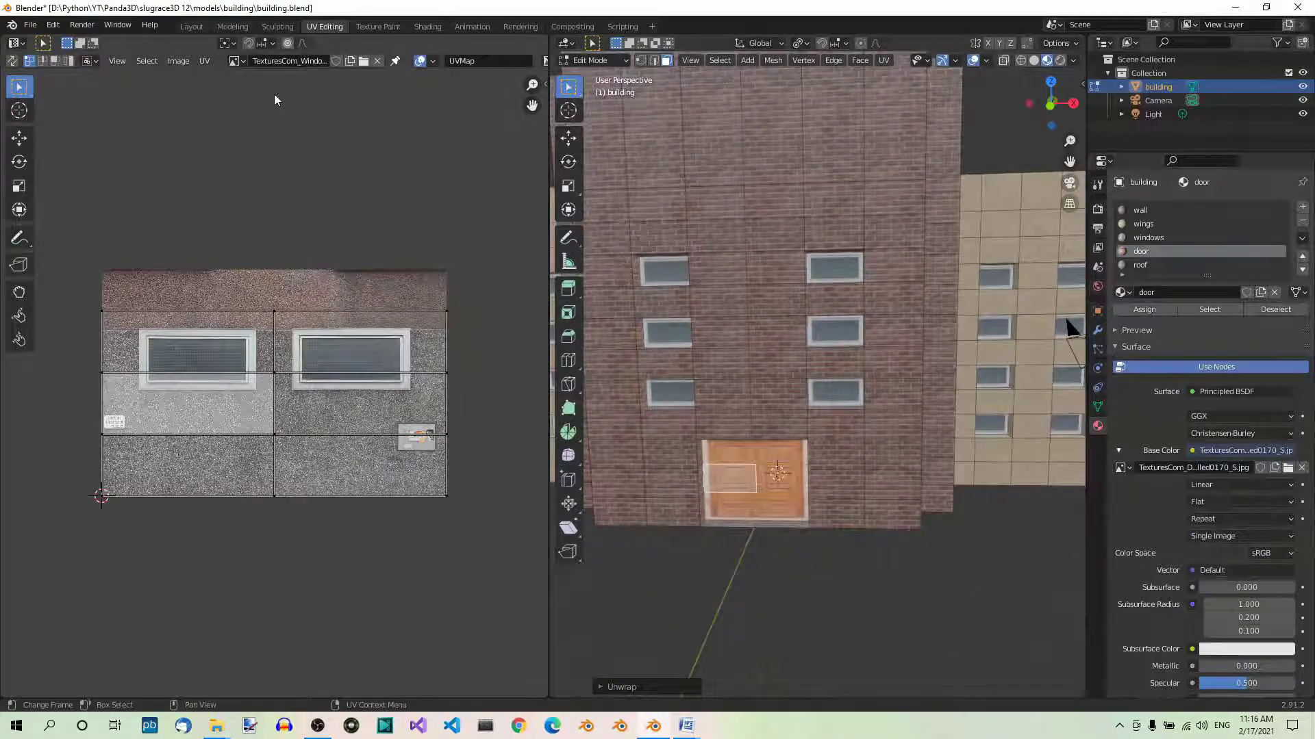
left_click(240, 63)
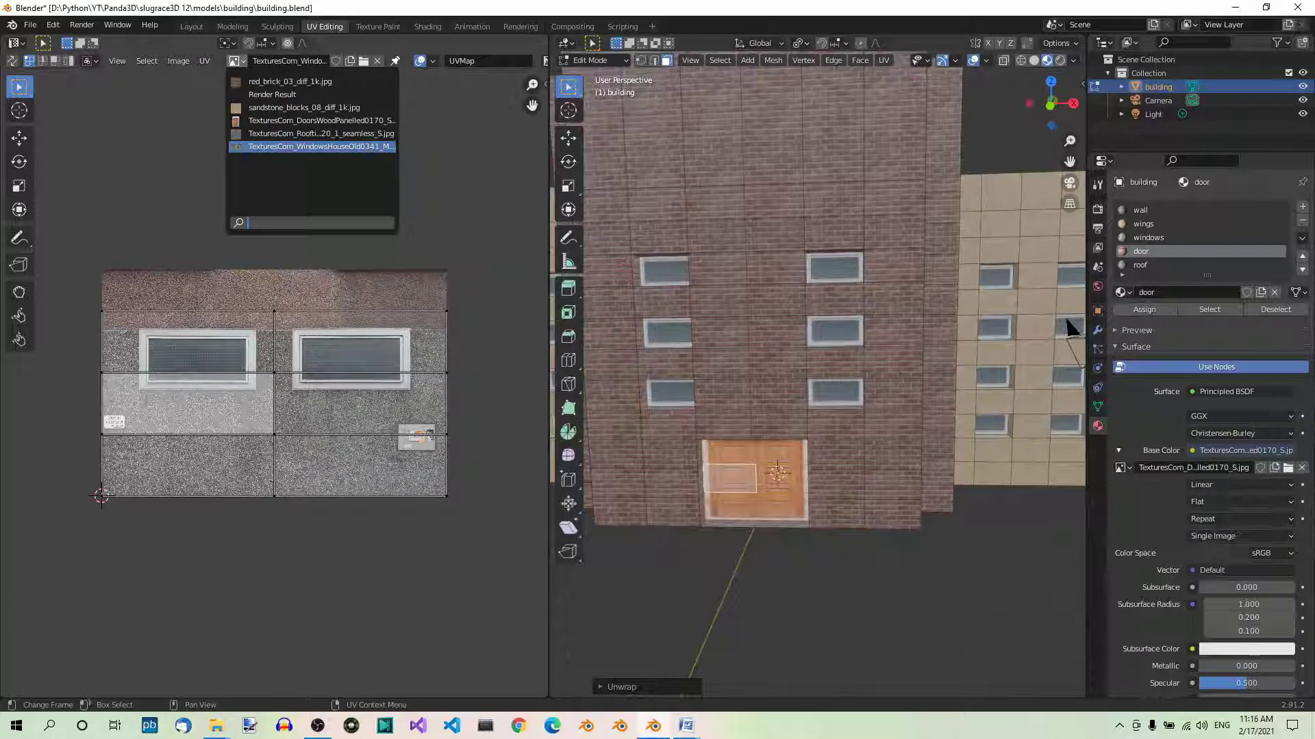
left_click(291, 121)
scroll(415, 384, "up", 3)
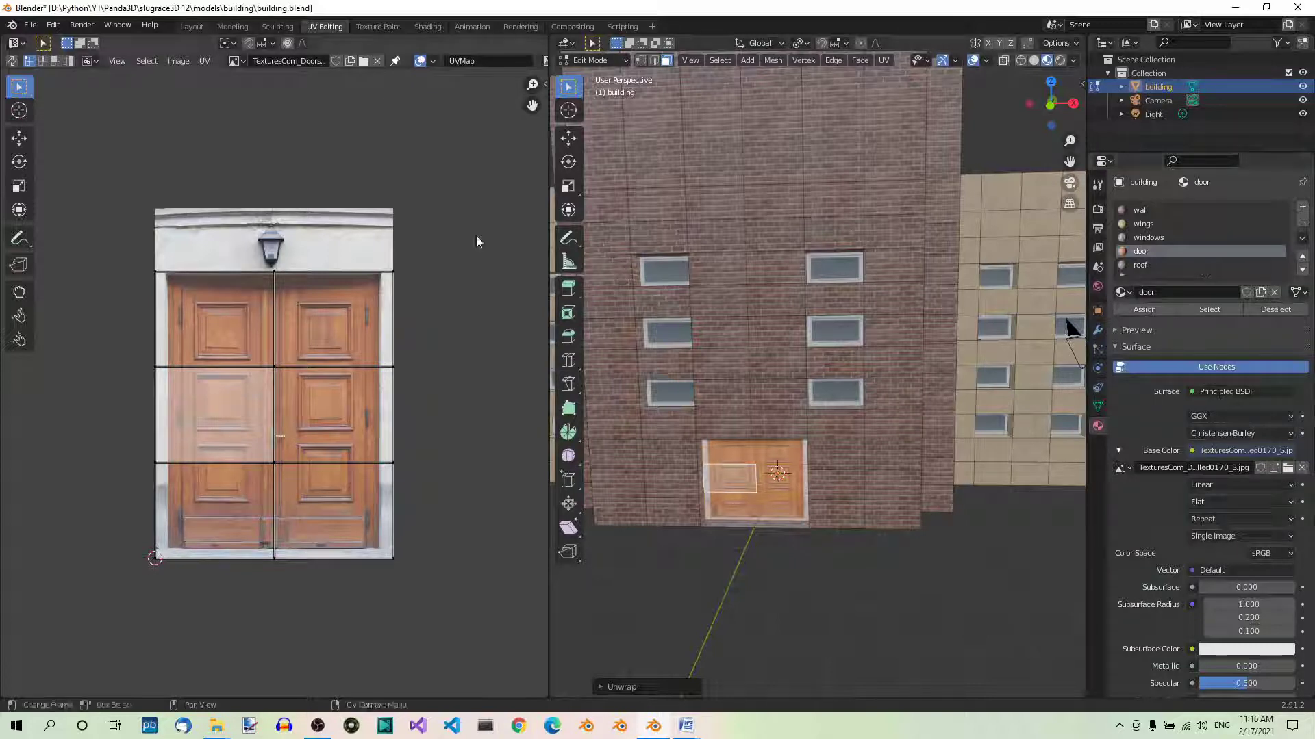
- Scale all the door UVs down to about 0.9 and nudge them up onto the wooden door in the image
key("a")
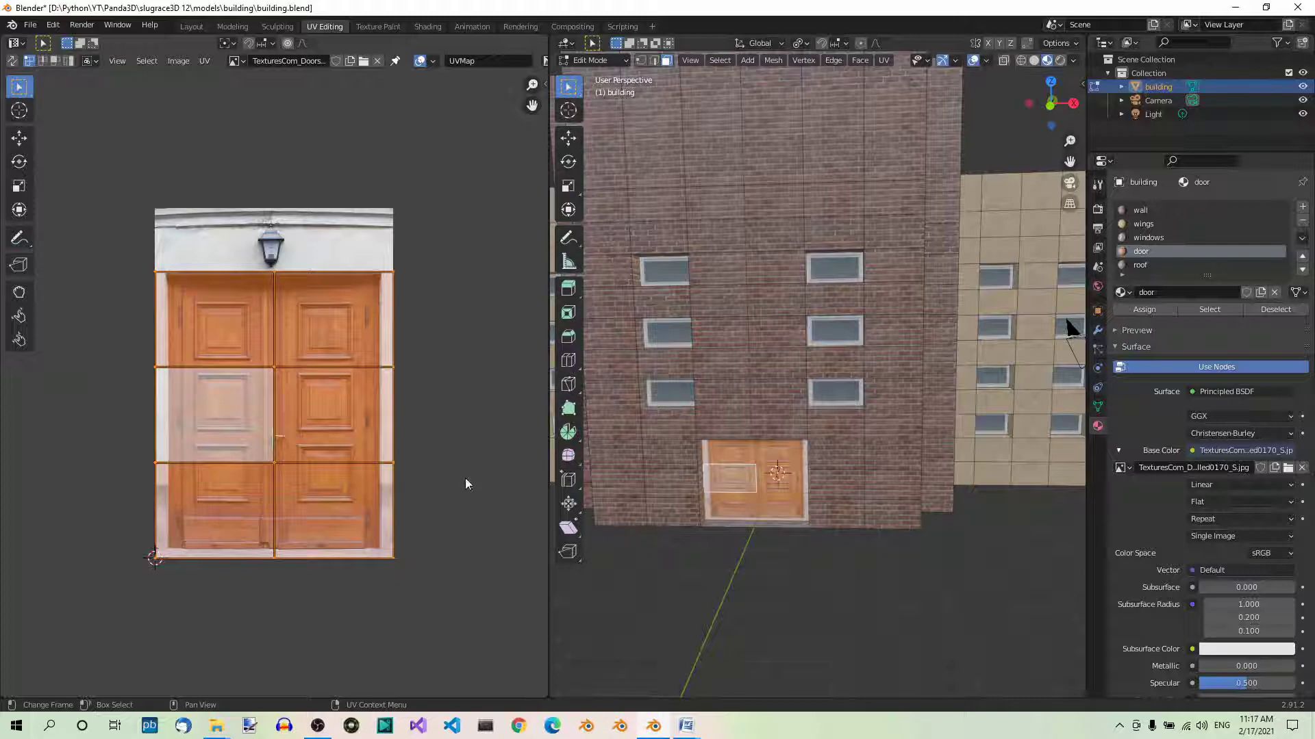
key("s")
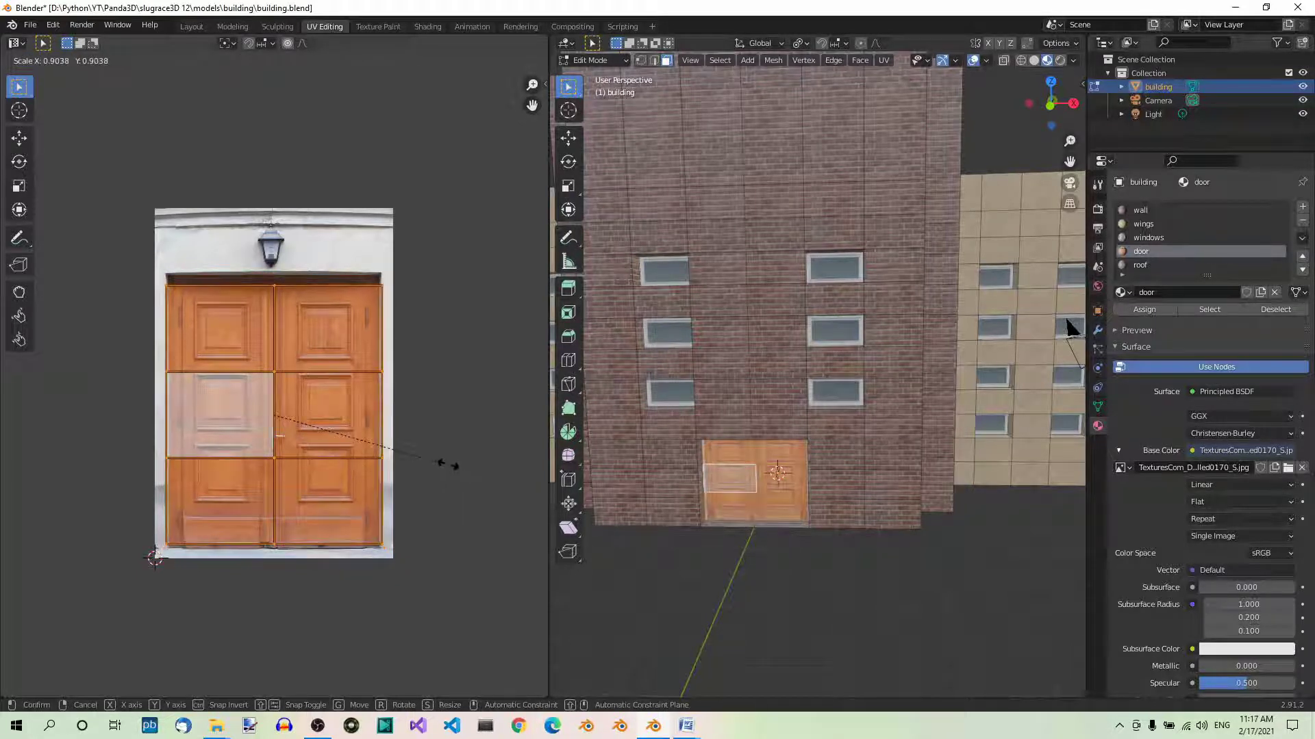
left_click(446, 464)
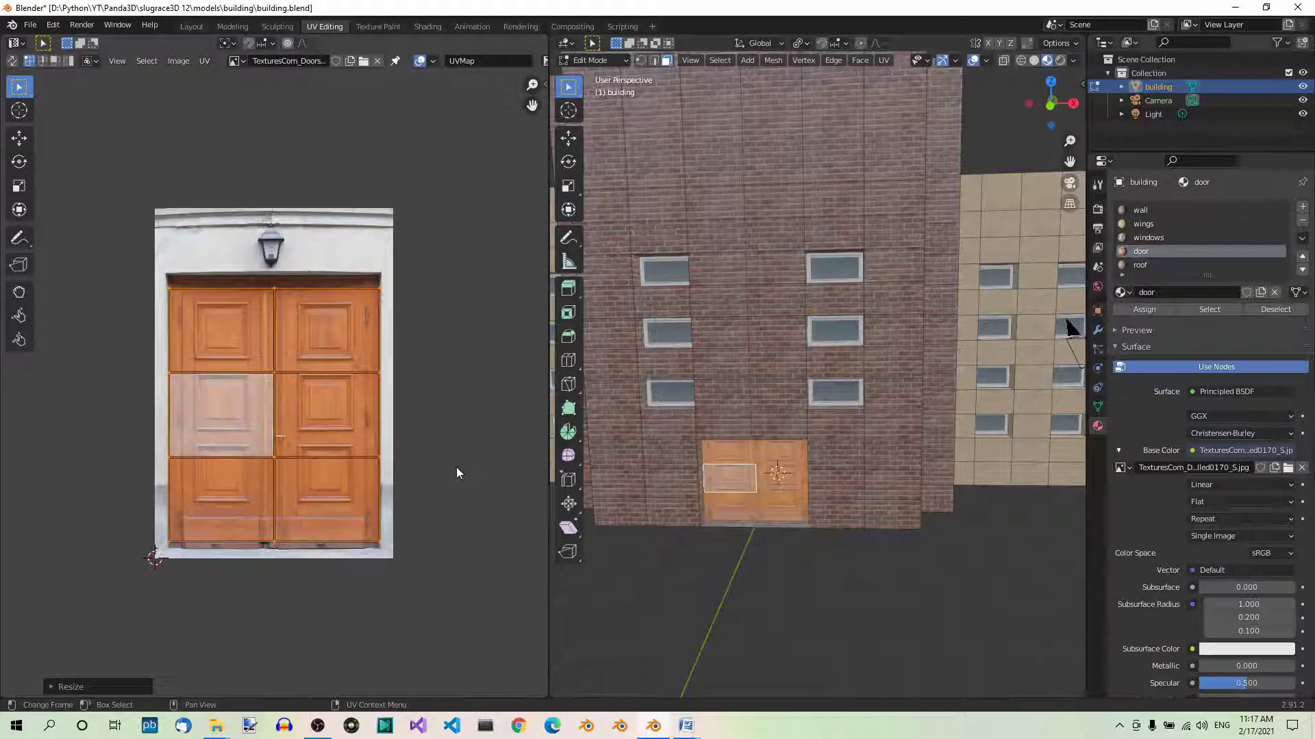
key("g")
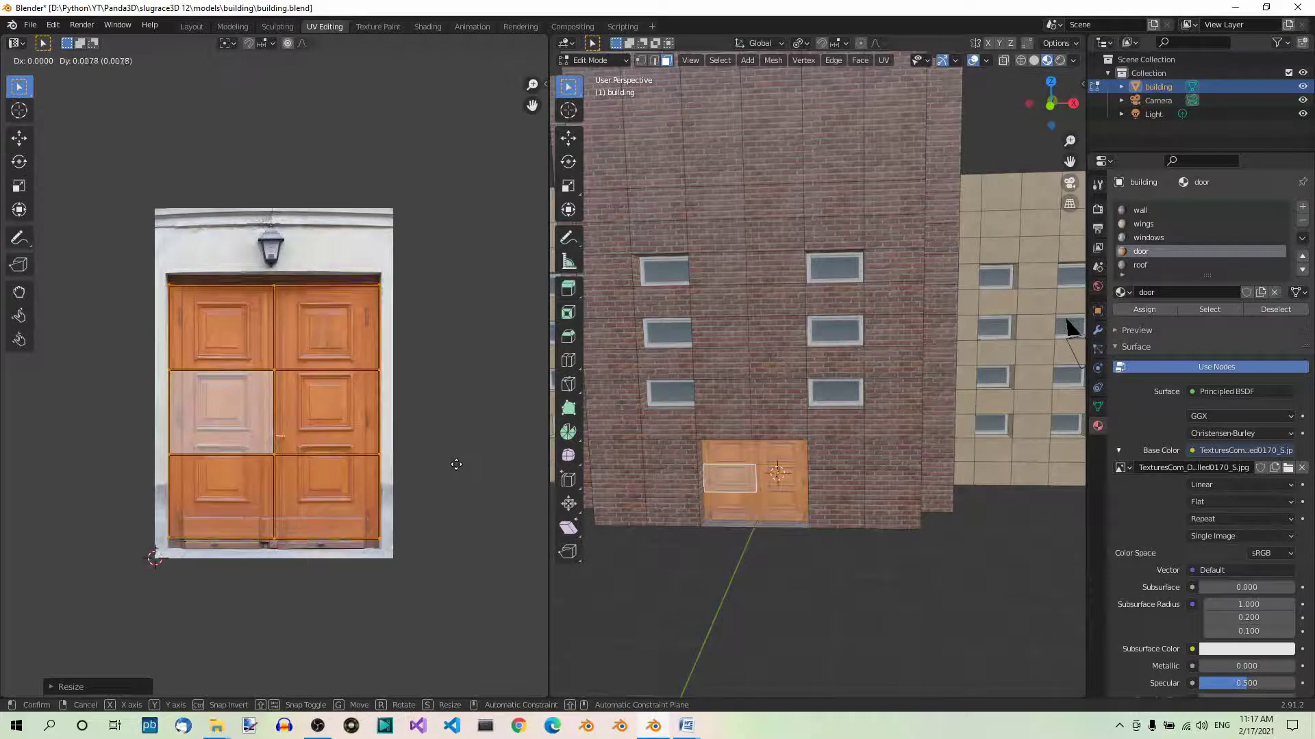
left_click(456, 465)
- Stretch the door UVs along Y by about 1.09 to match the height of the wooden door in the image
key("s")
key("y")
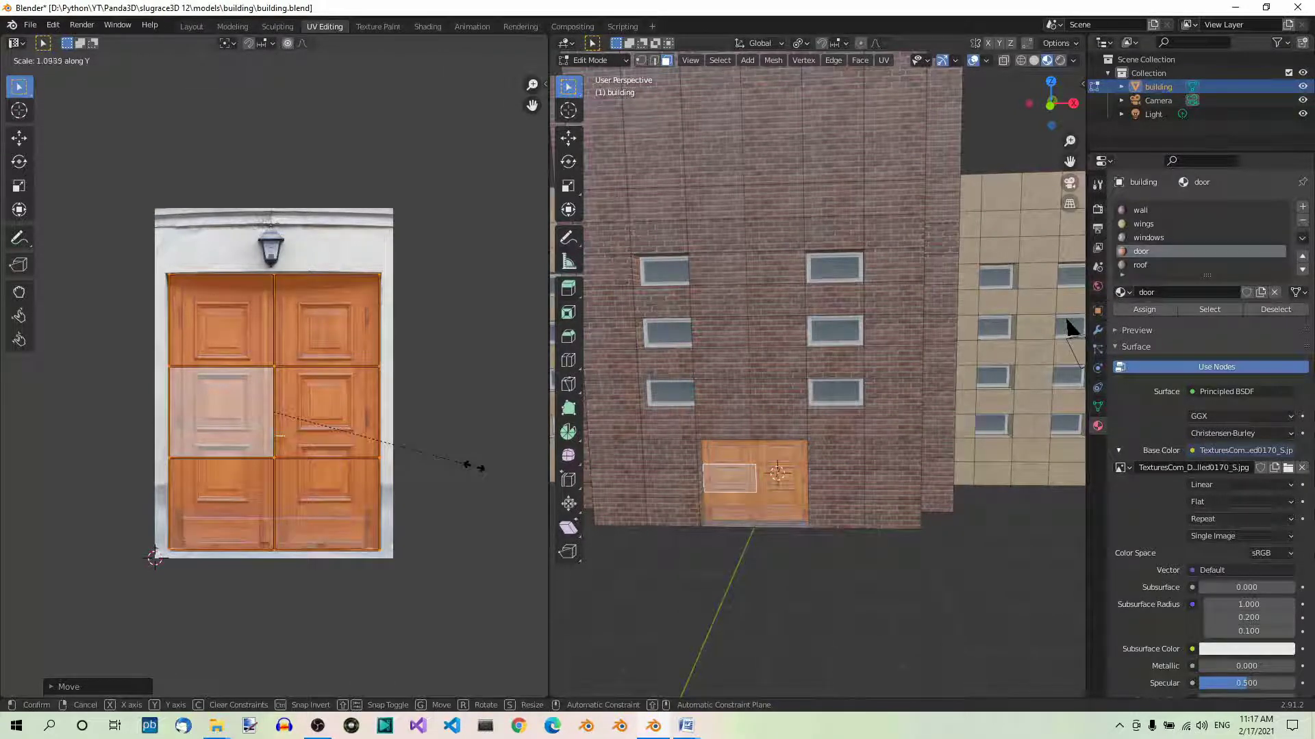
left_click(471, 466)
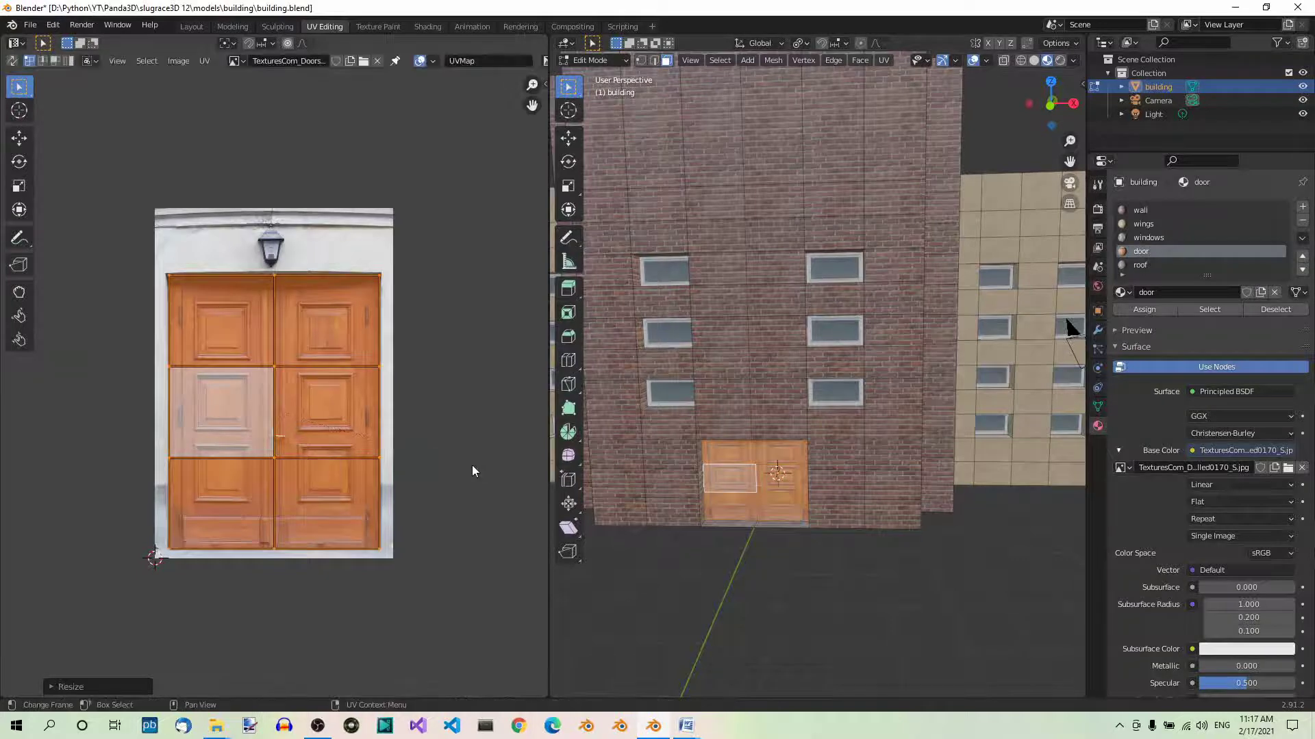
- Examine up close how the door texture fits the doorway's edges and panels
scroll(856, 559, "up", 4)
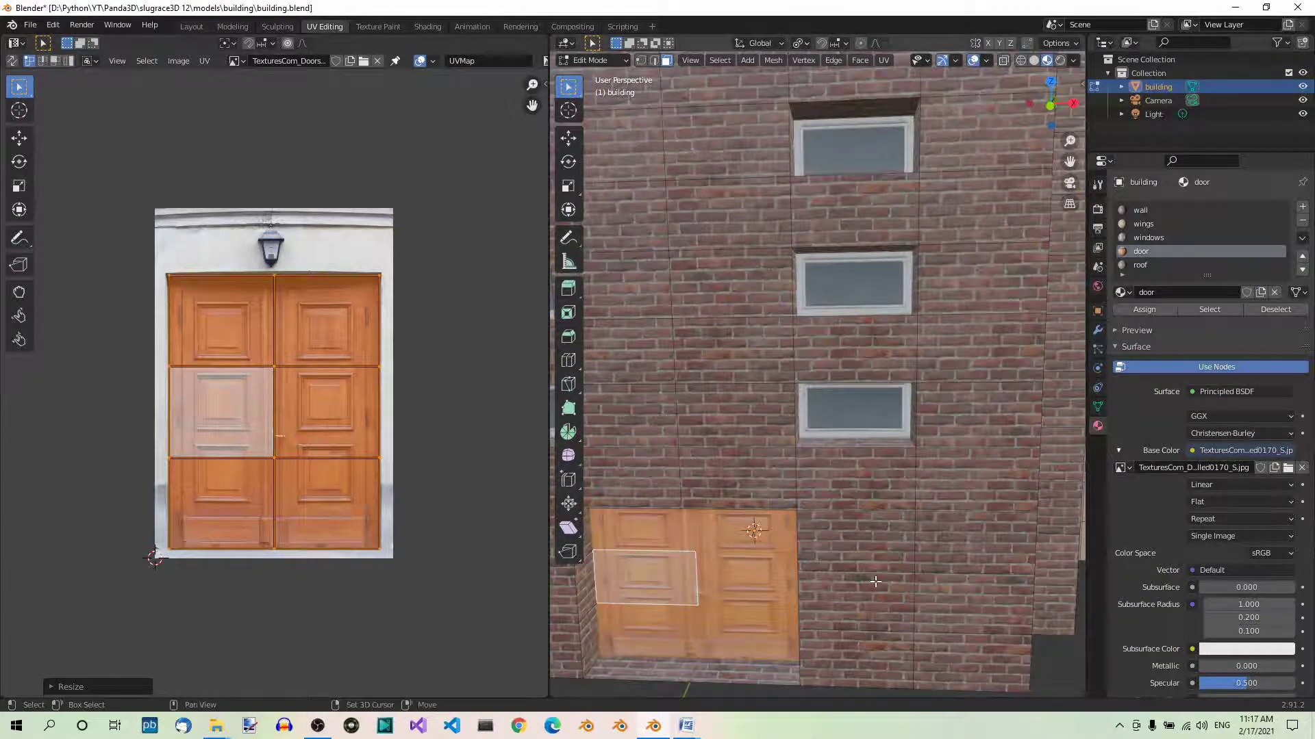
scroll(894, 523, "up", 7)
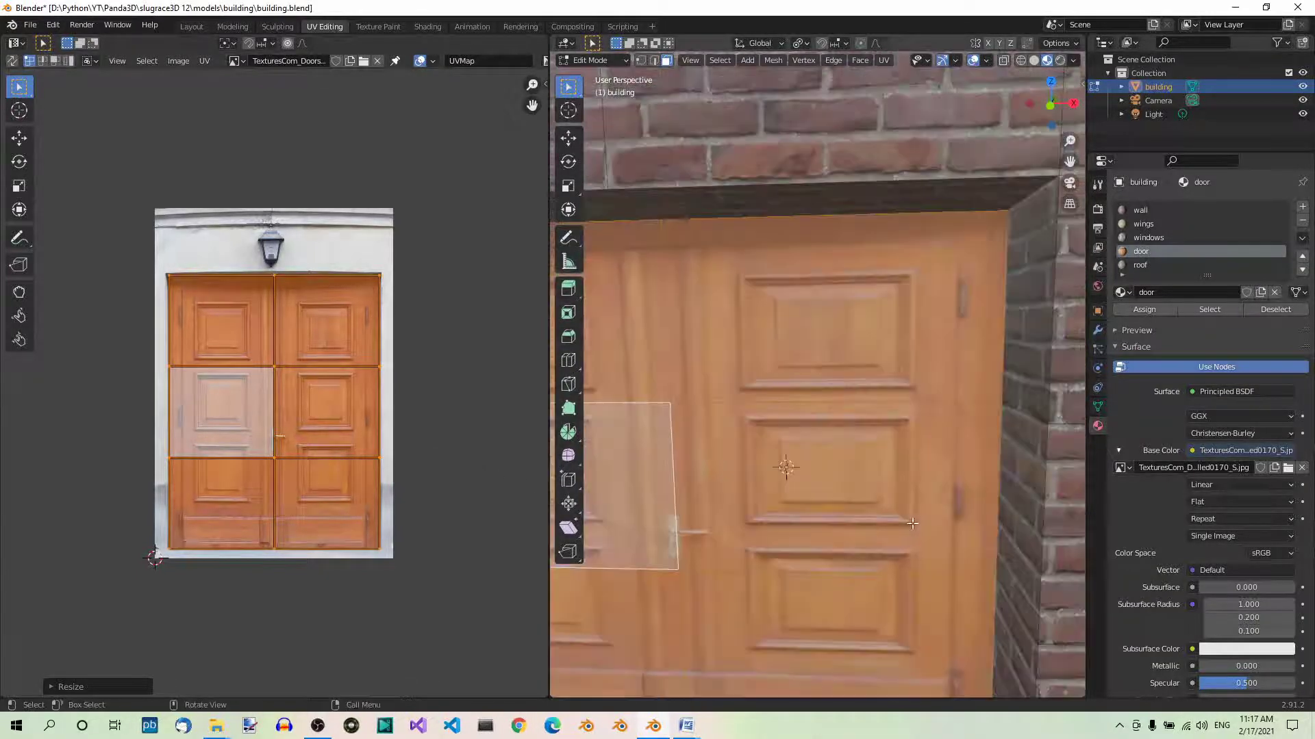
scroll(911, 526, "down", 4)
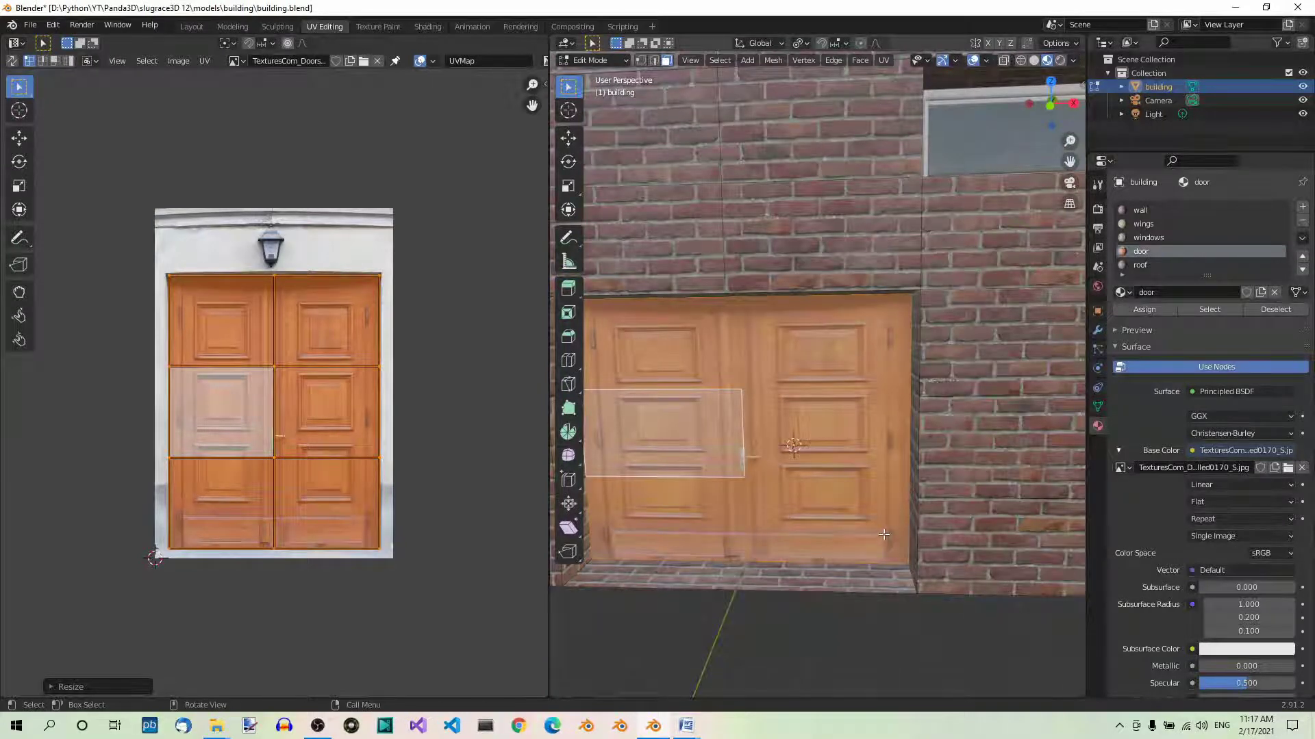
scroll(884, 535, "up", 5)
scroll(887, 548, "down", 2)
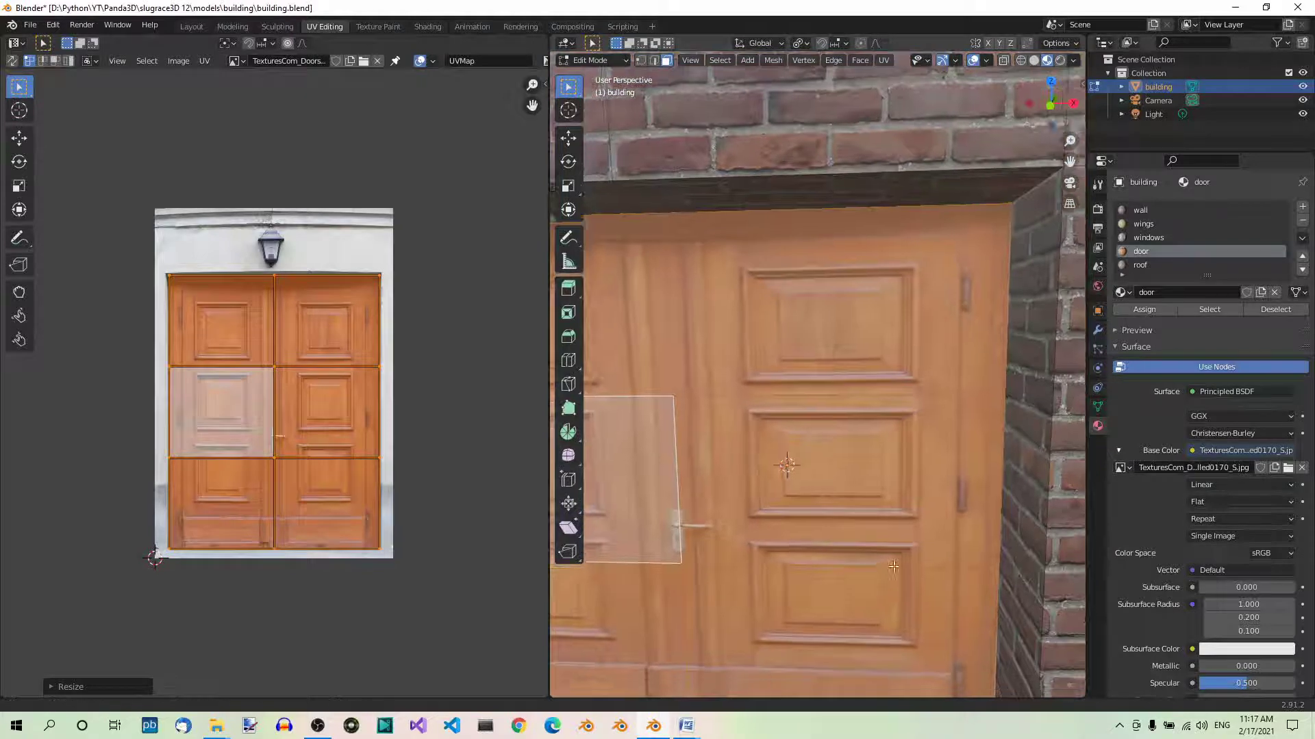
scroll(894, 567, "down", 4)
scroll(911, 548, "down", 2)
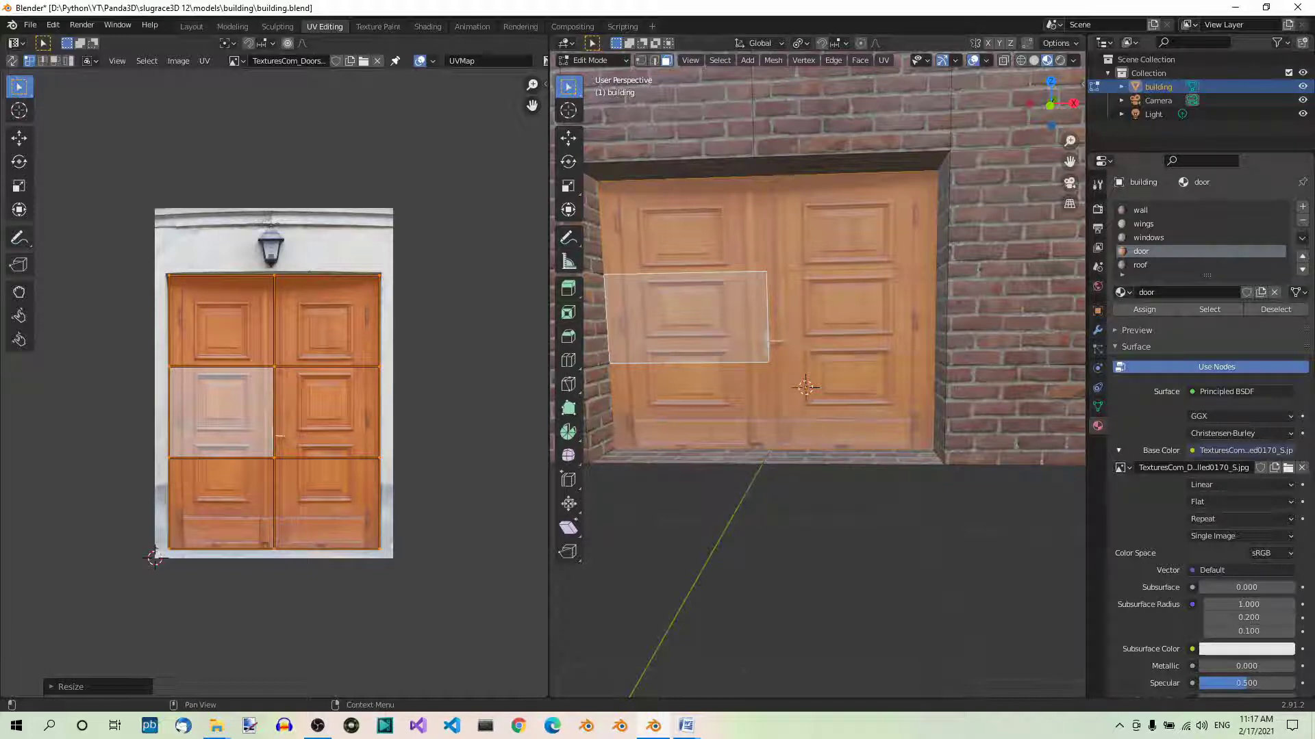
- Return to Object Mode, check the textured front of the whole building and save building.blend
key("Tab")
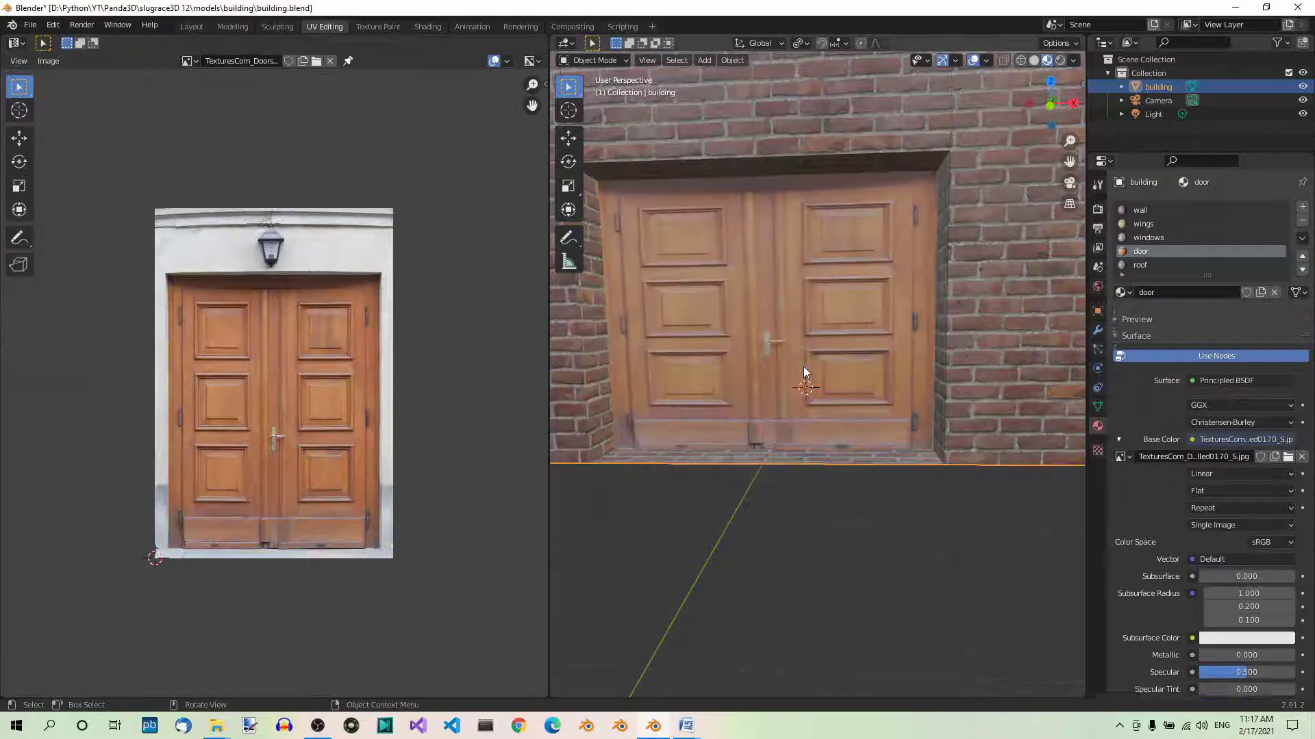
scroll(804, 367, "down", 8)
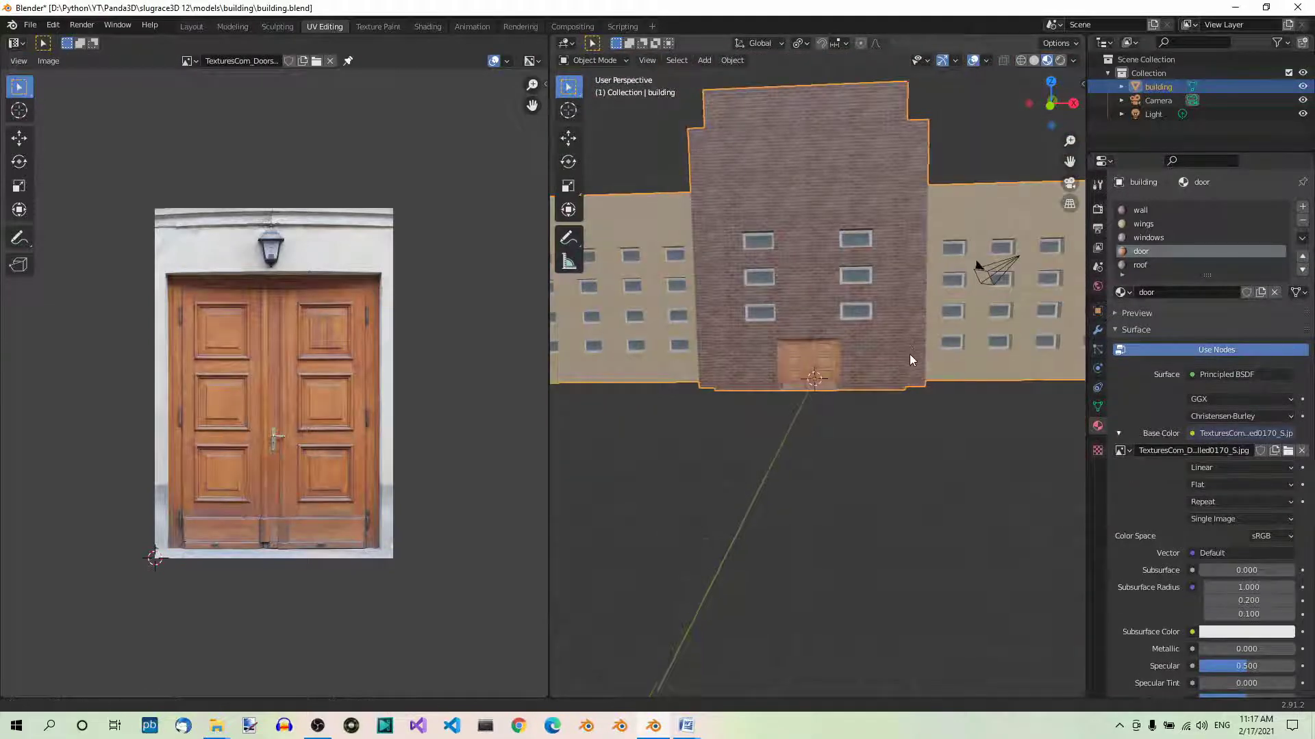
scroll(908, 404, "down", 5)
scroll(945, 445, "up", 8)
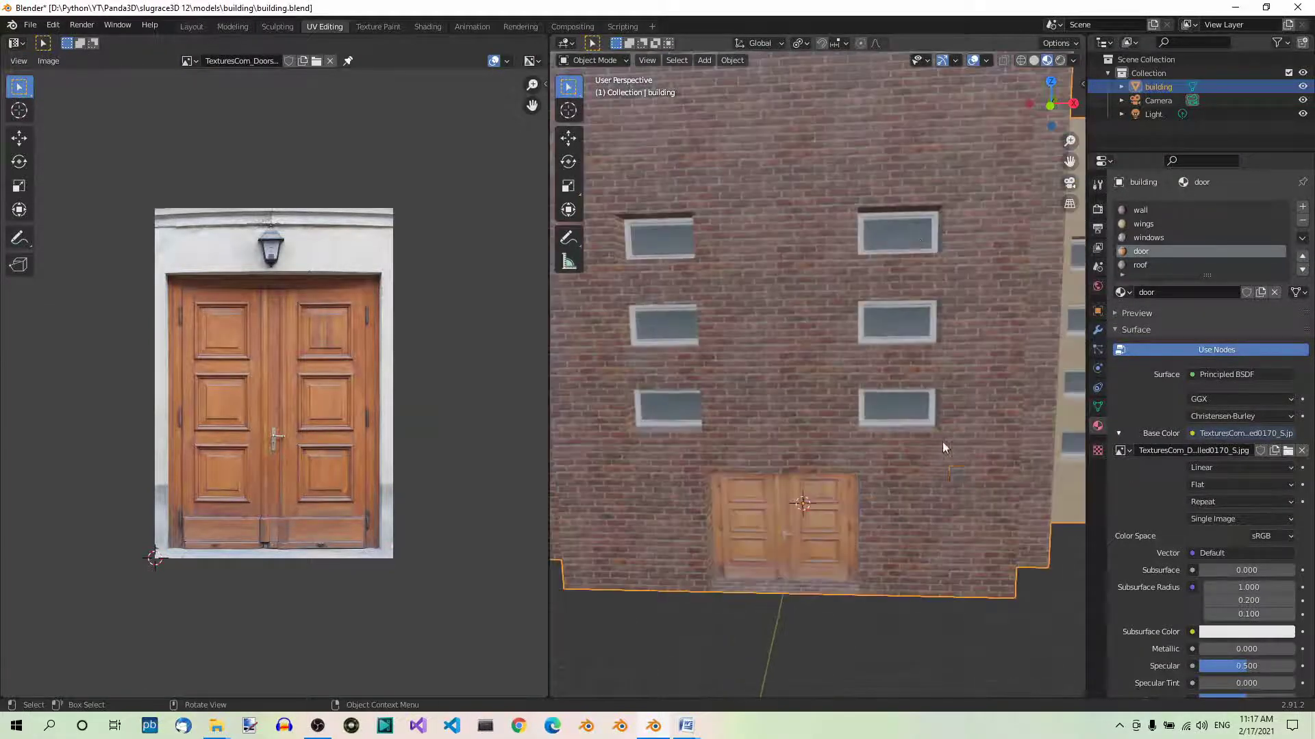
scroll(745, 437, "down", 4)
scroll(973, 284, "up", 1)
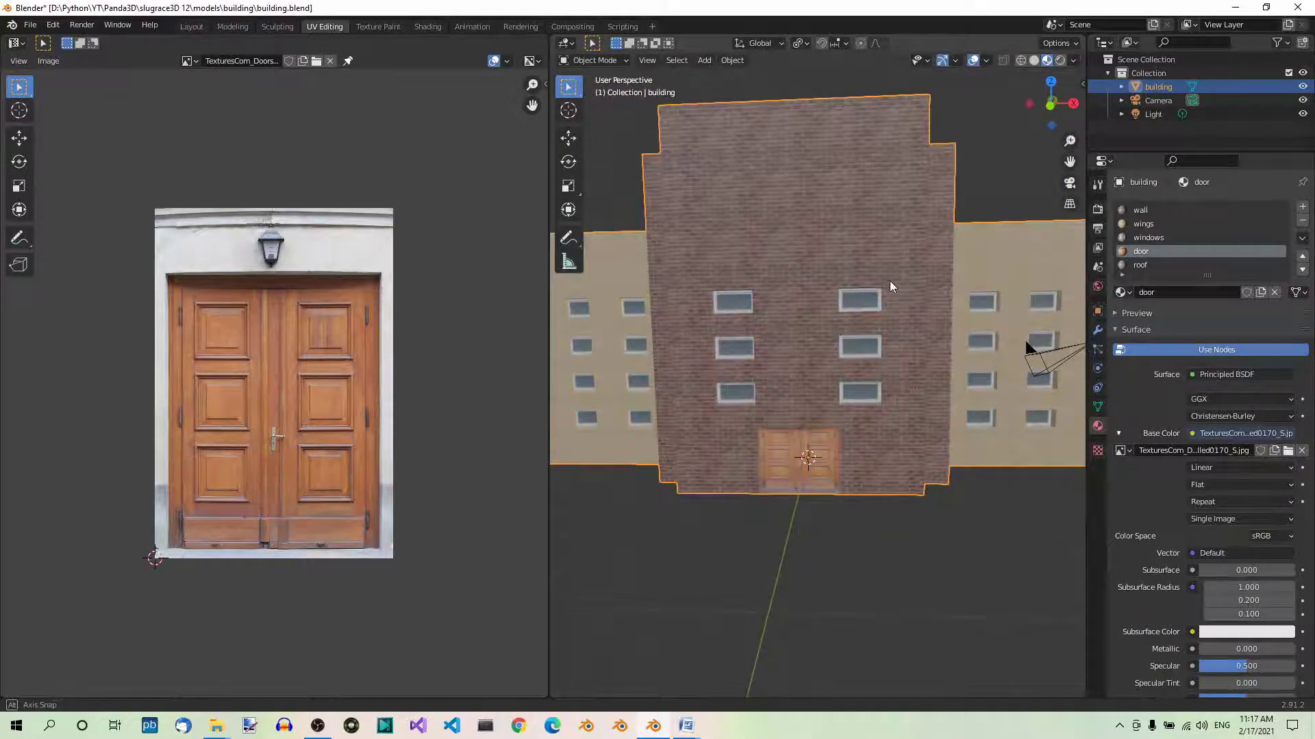
mouse_move(889, 281)
middle_mouse_down()
mouse_move(891, 342)
mouse_move(889, 284)
middle_mouse_up()
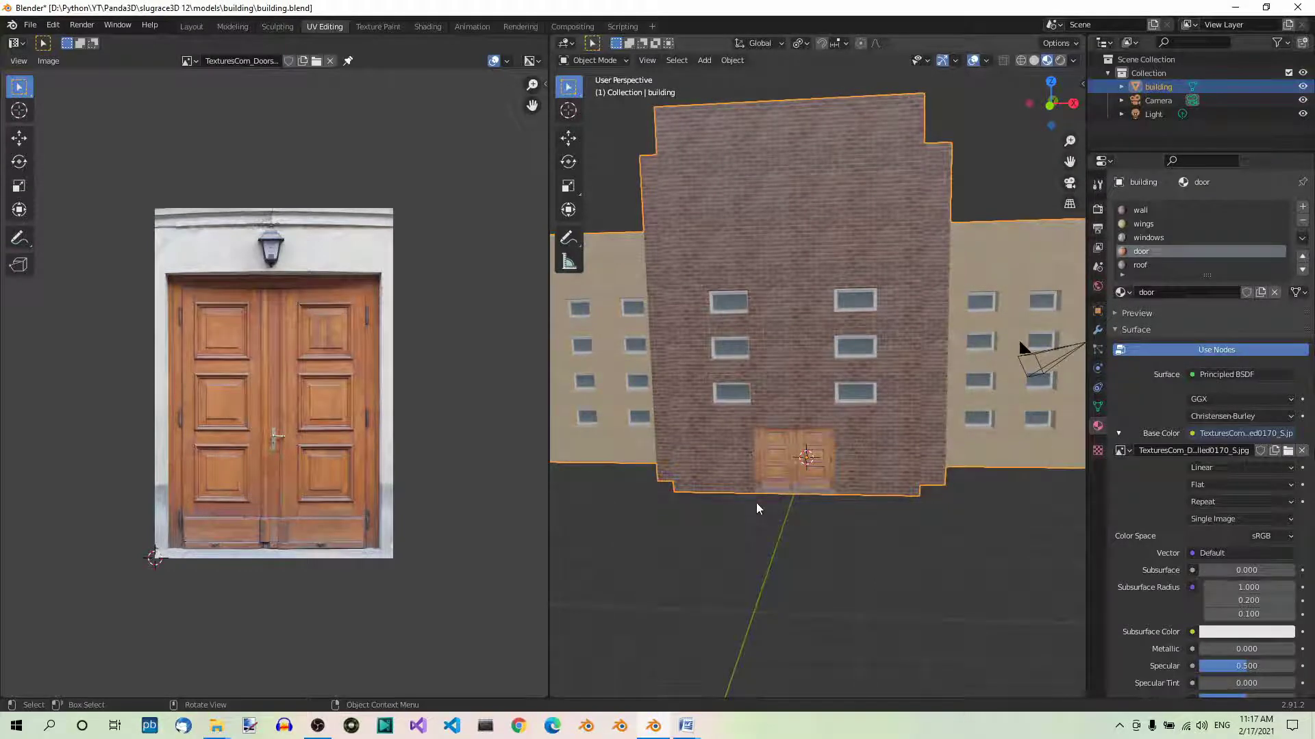
key("ctrl+s")
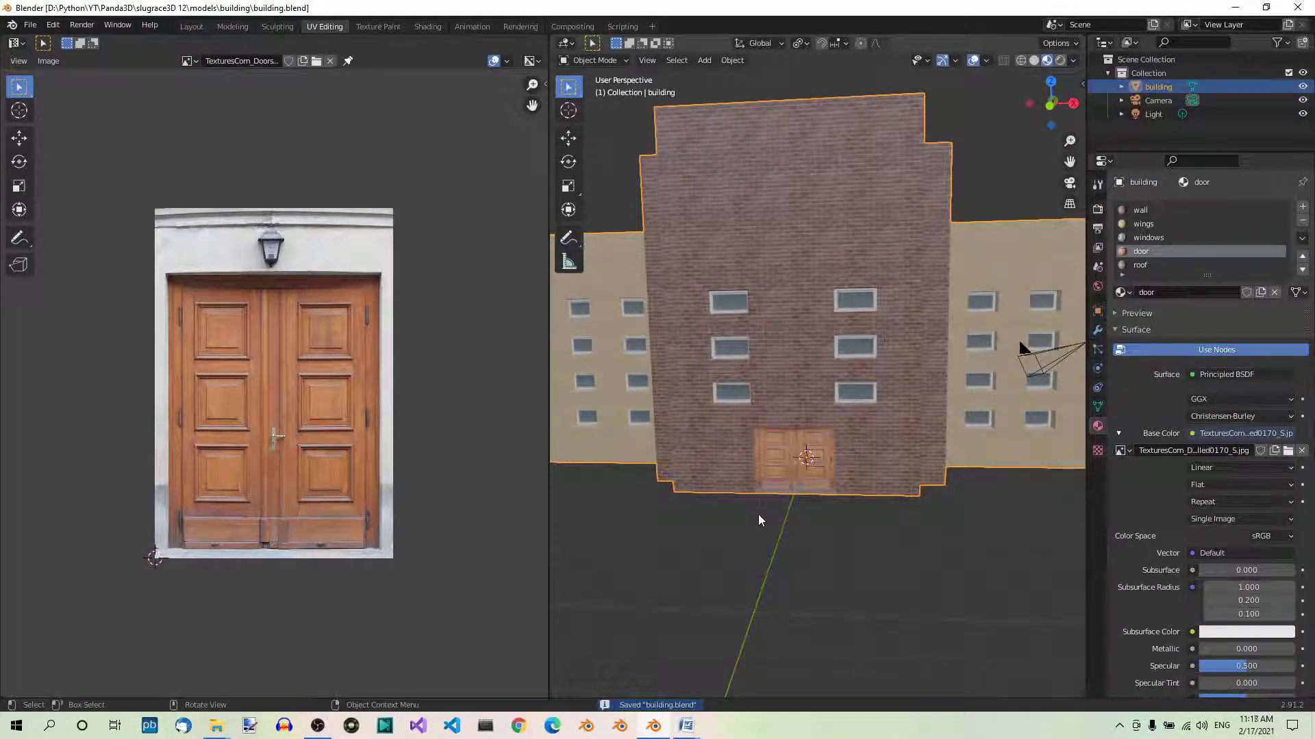